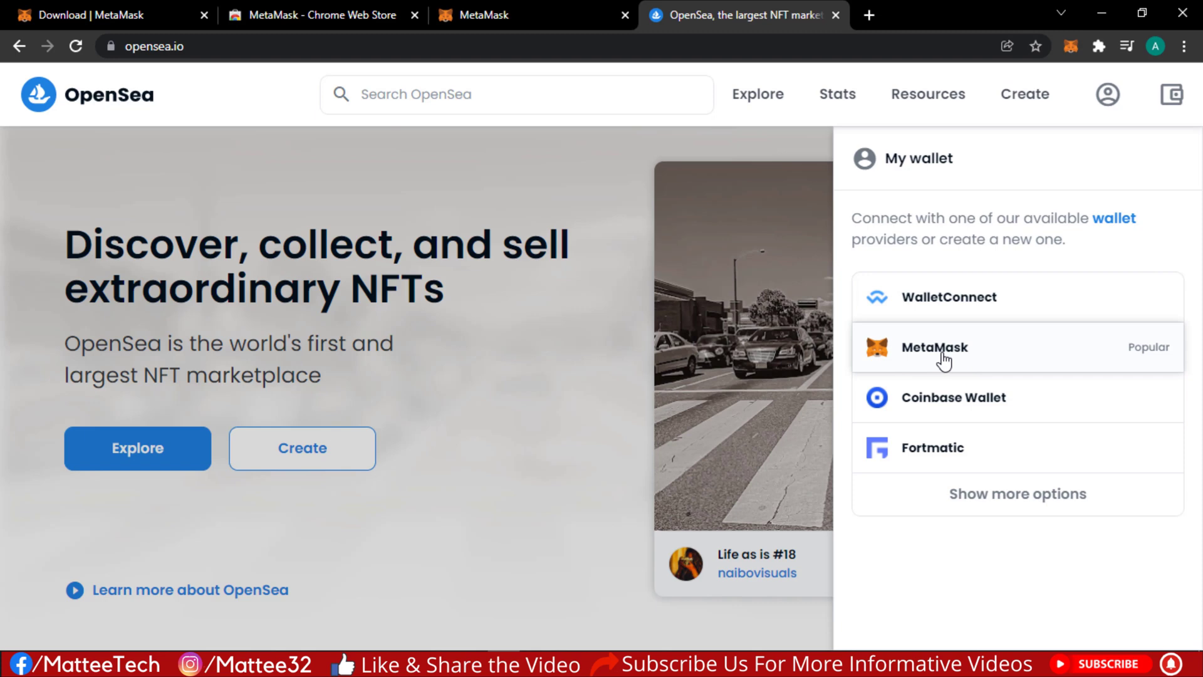
# Connect OpenSea to the MetaMask wallet and approve the connection in the MetaMask popup
pyautogui.click(946, 348)
pyautogui.click(1134, 496)
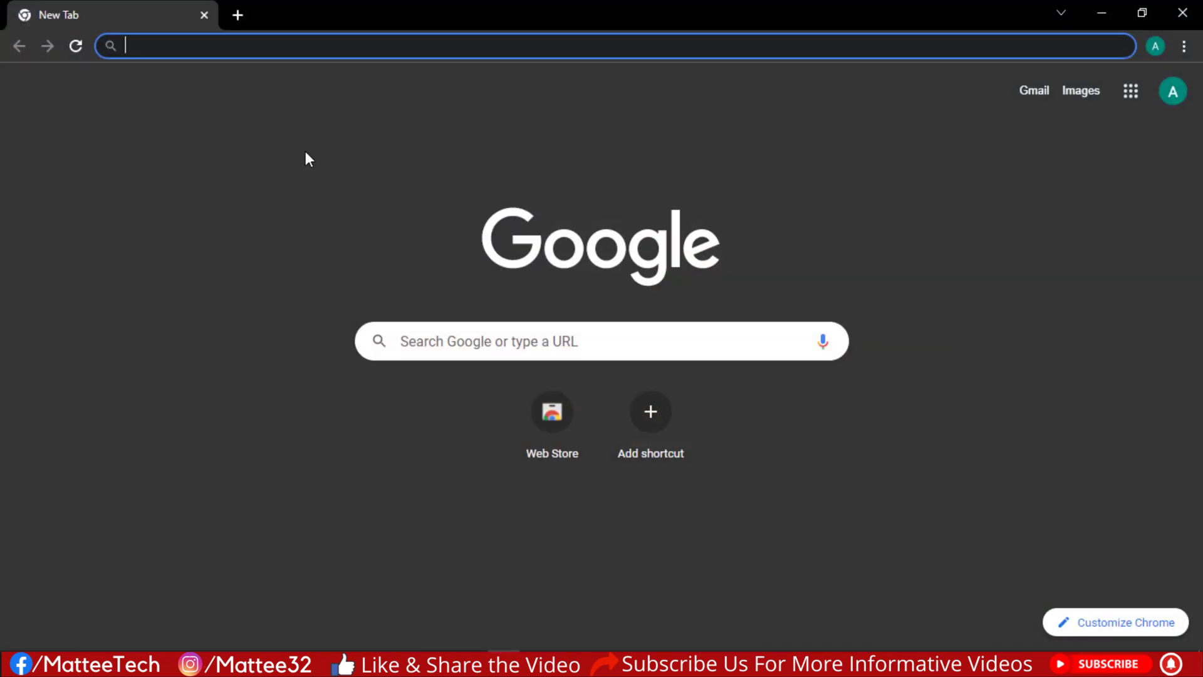
pyautogui.write('meta')
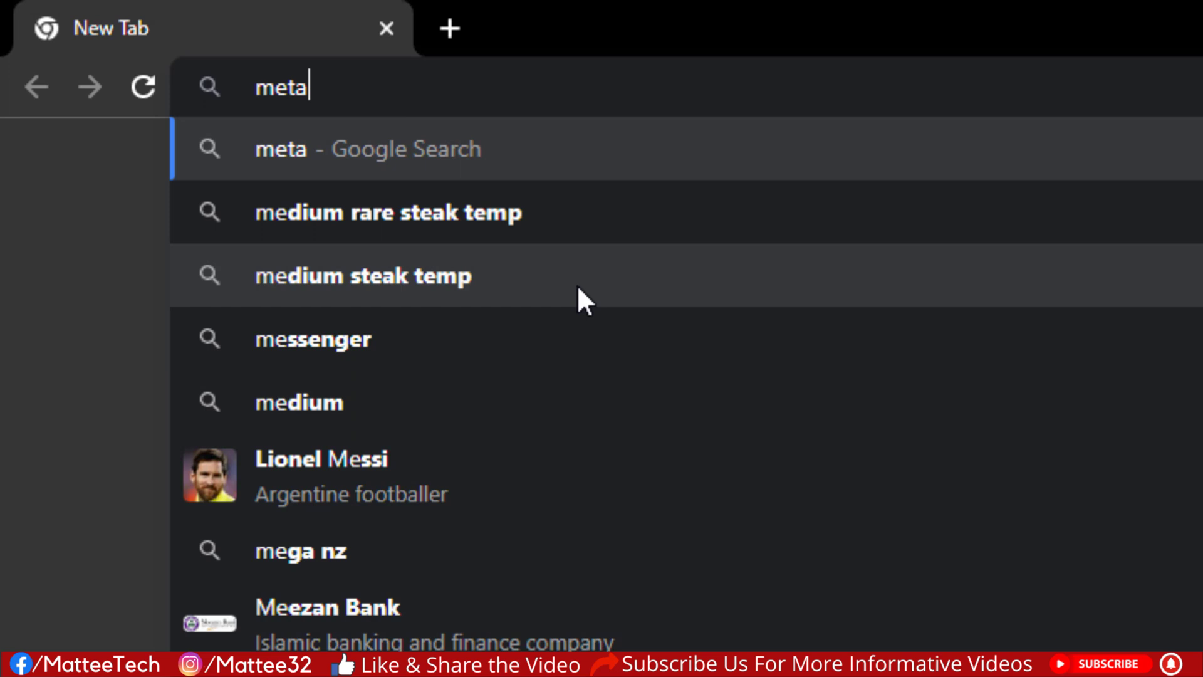
pyautogui.write('mask.io')
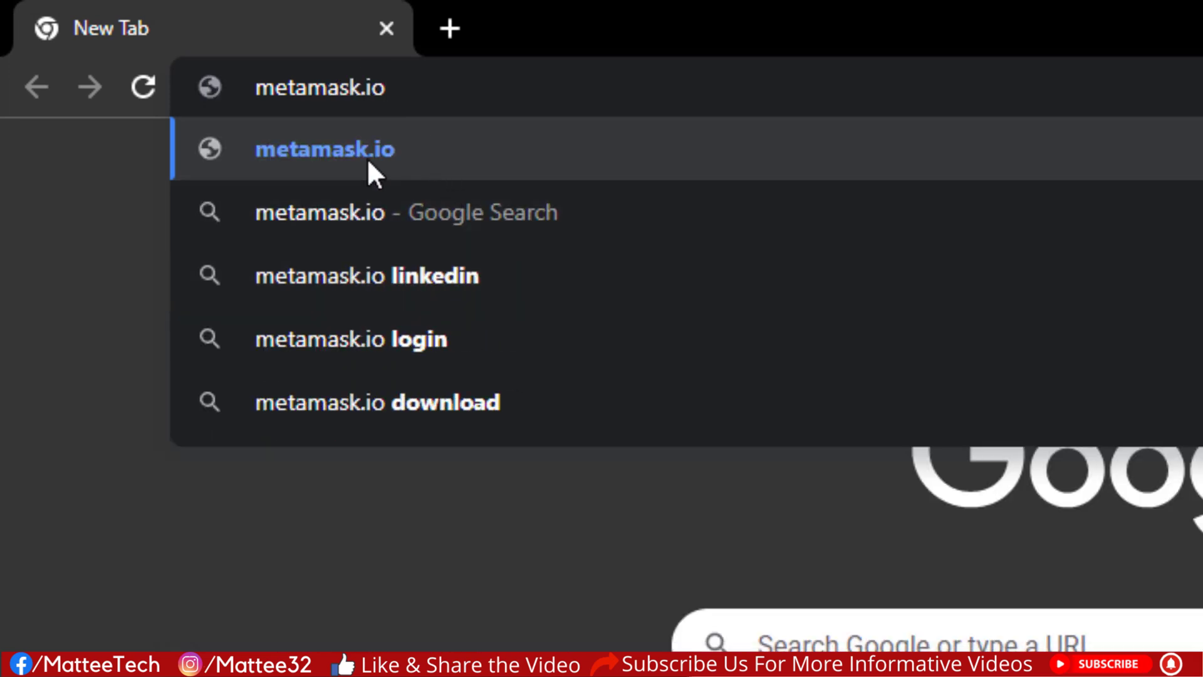
# Go to metamask.io and follow Download to the MetaMask Chrome Web Store listing
pyautogui.click(366, 158)
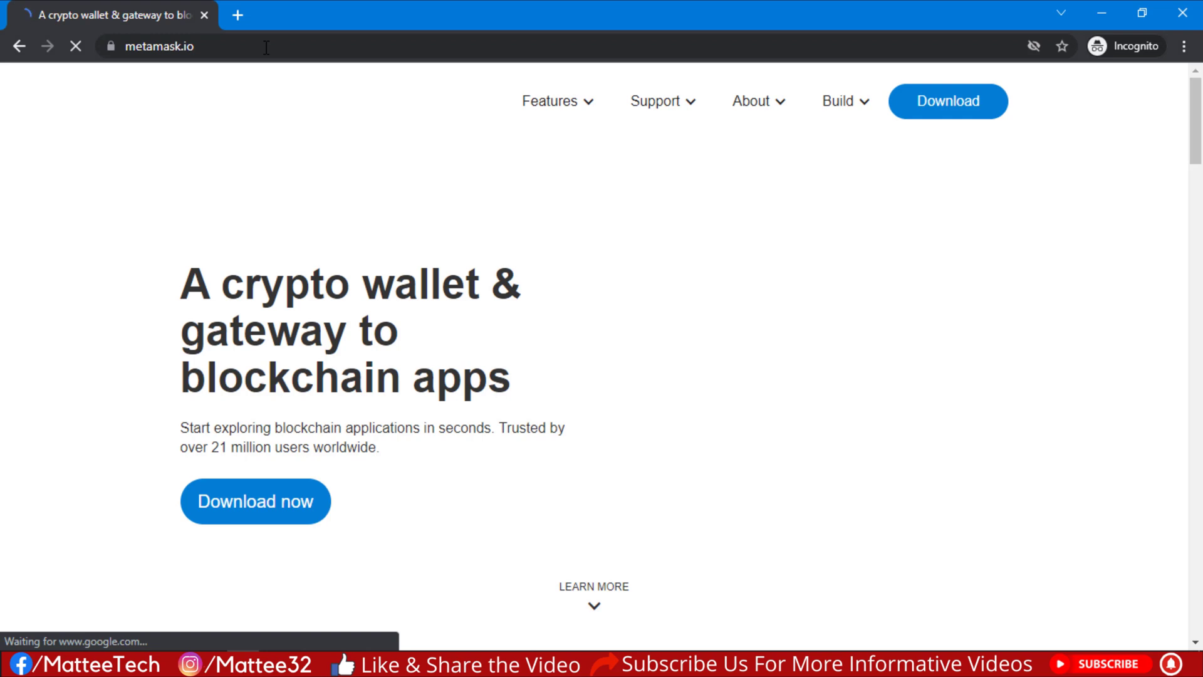
pyautogui.scroll(-3, 110, 348)
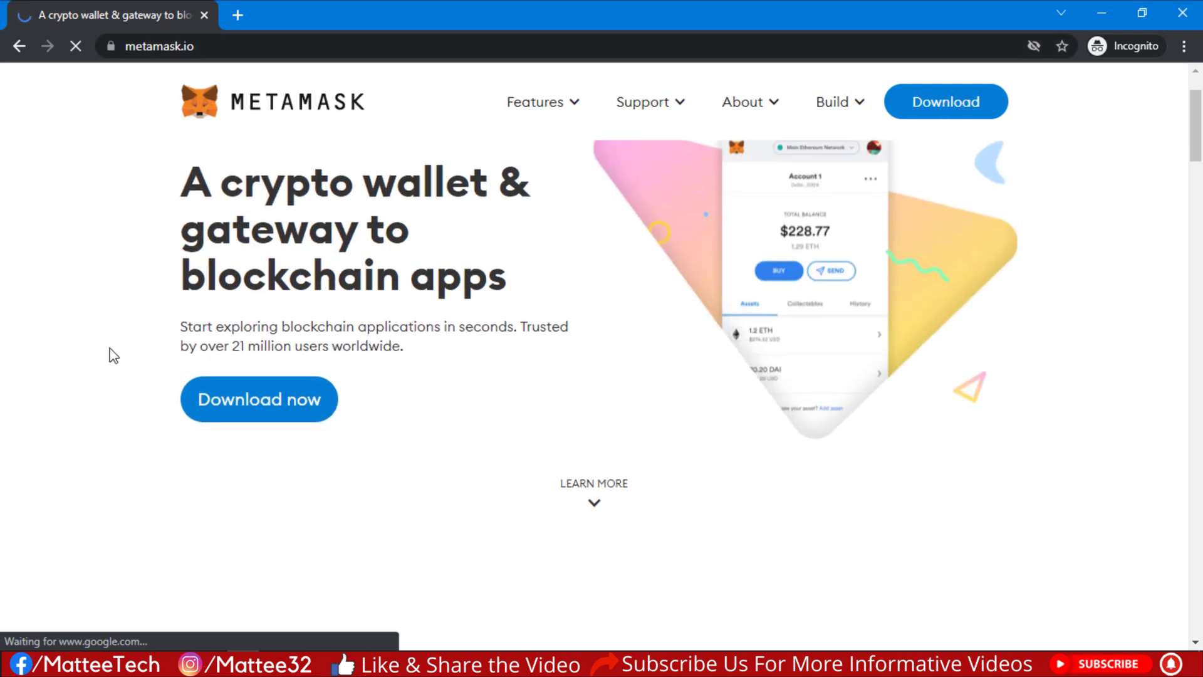
pyautogui.scroll(-2, 110, 348)
pyautogui.scroll(5, 95, 353)
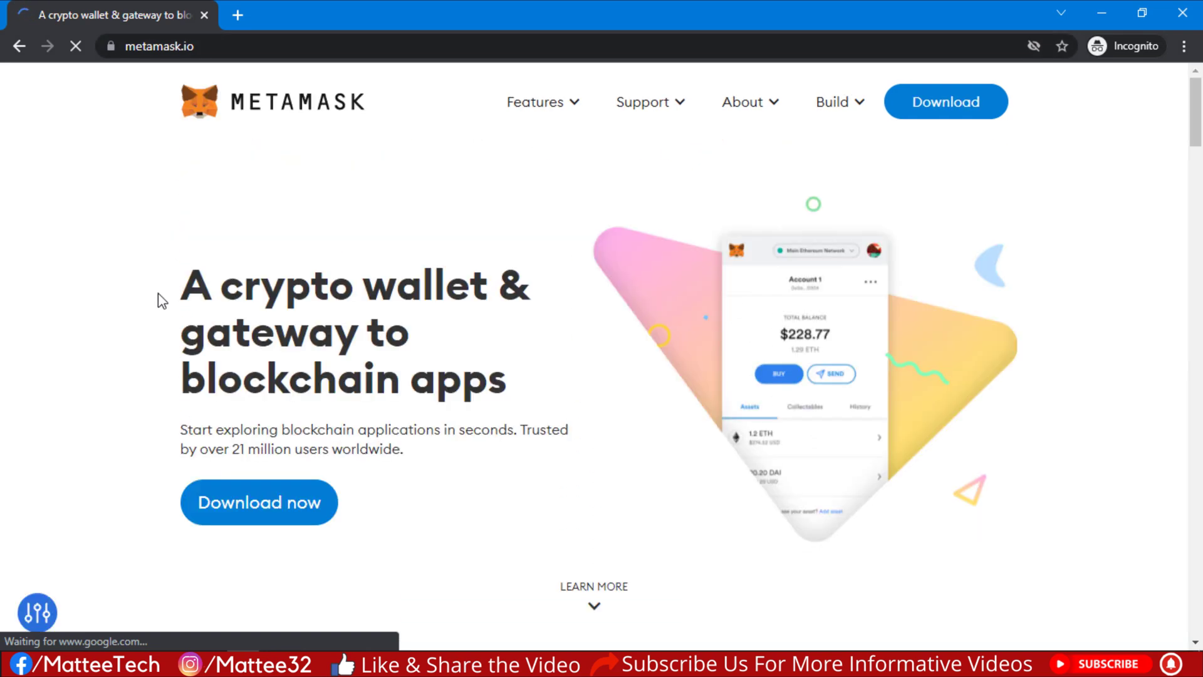
pyautogui.moveTo(177, 295); pyautogui.dragTo(525, 404)
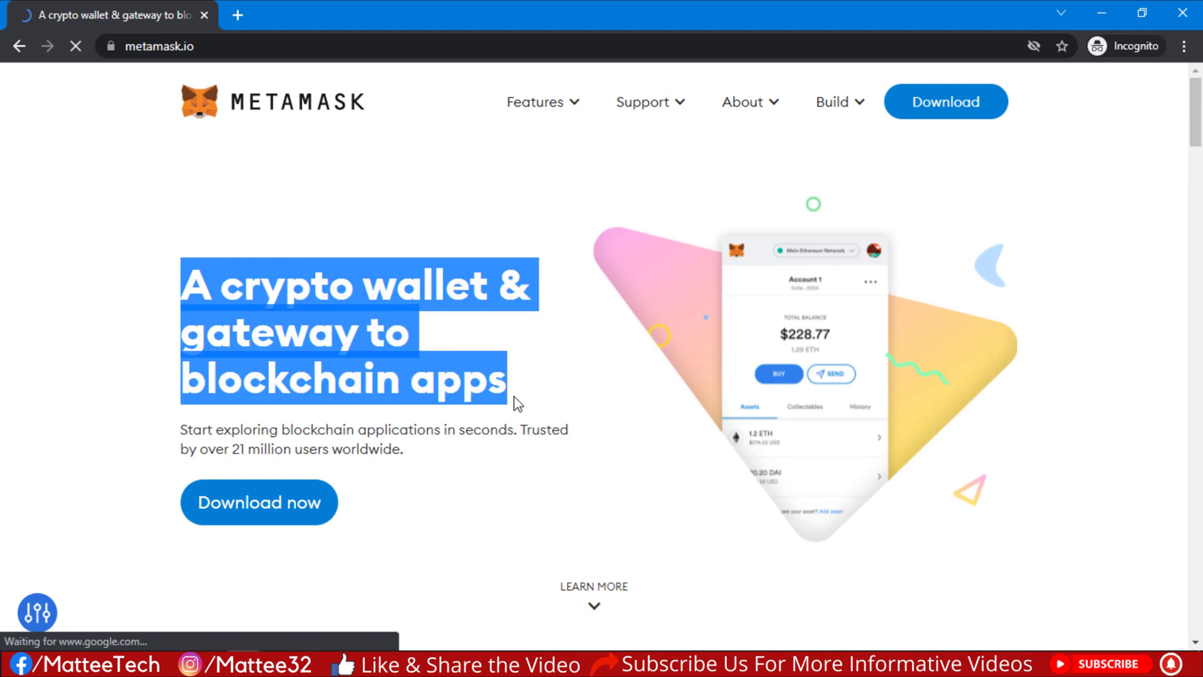
pyautogui.scroll(-3, 106, 317)
pyautogui.scroll(-3, 105, 317)
pyautogui.scroll(-3, 106, 317)
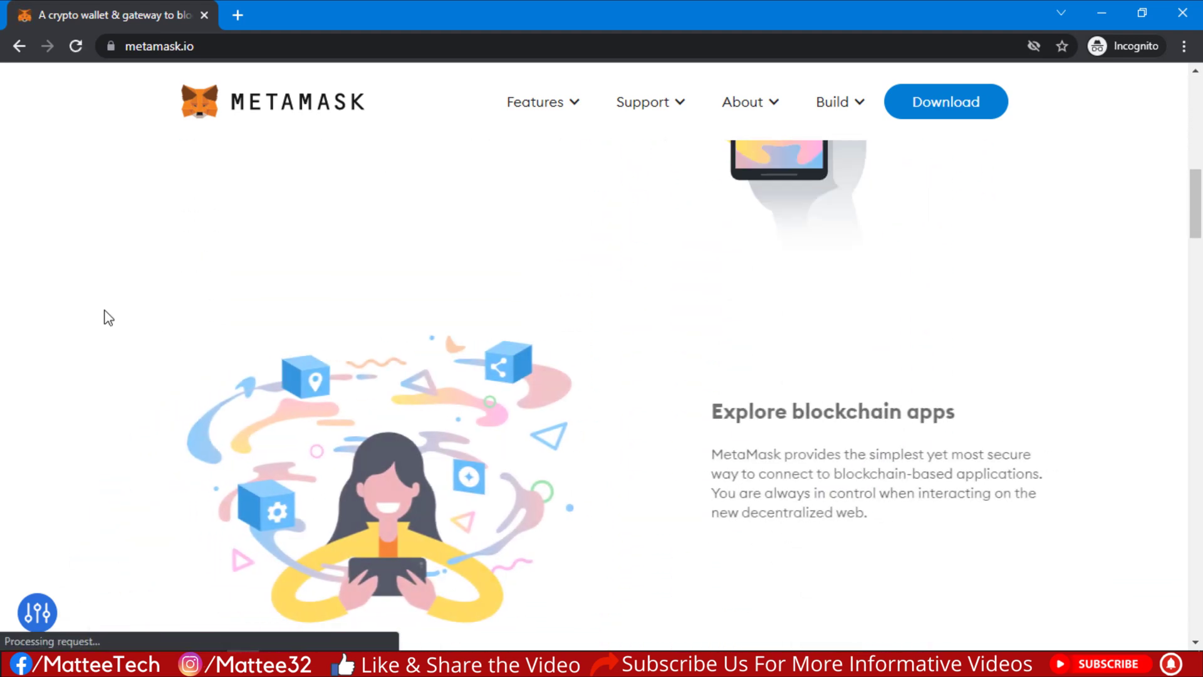
pyautogui.scroll(-3, 106, 317)
pyautogui.scroll(-3, 106, 317)
pyautogui.scroll(-3, 106, 317)
pyautogui.scroll(-1, 106, 317)
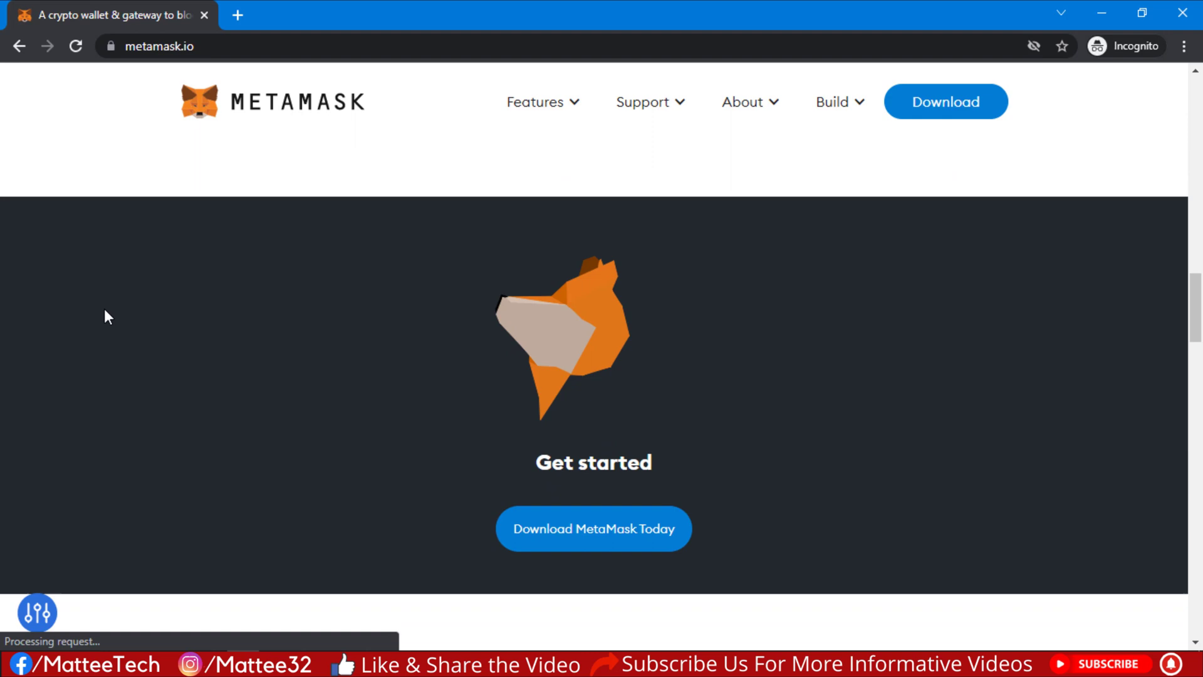
pyautogui.scroll(4, 104, 316)
pyautogui.scroll(4, 104, 317)
pyautogui.scroll(3, 104, 316)
pyautogui.scroll(3, 104, 317)
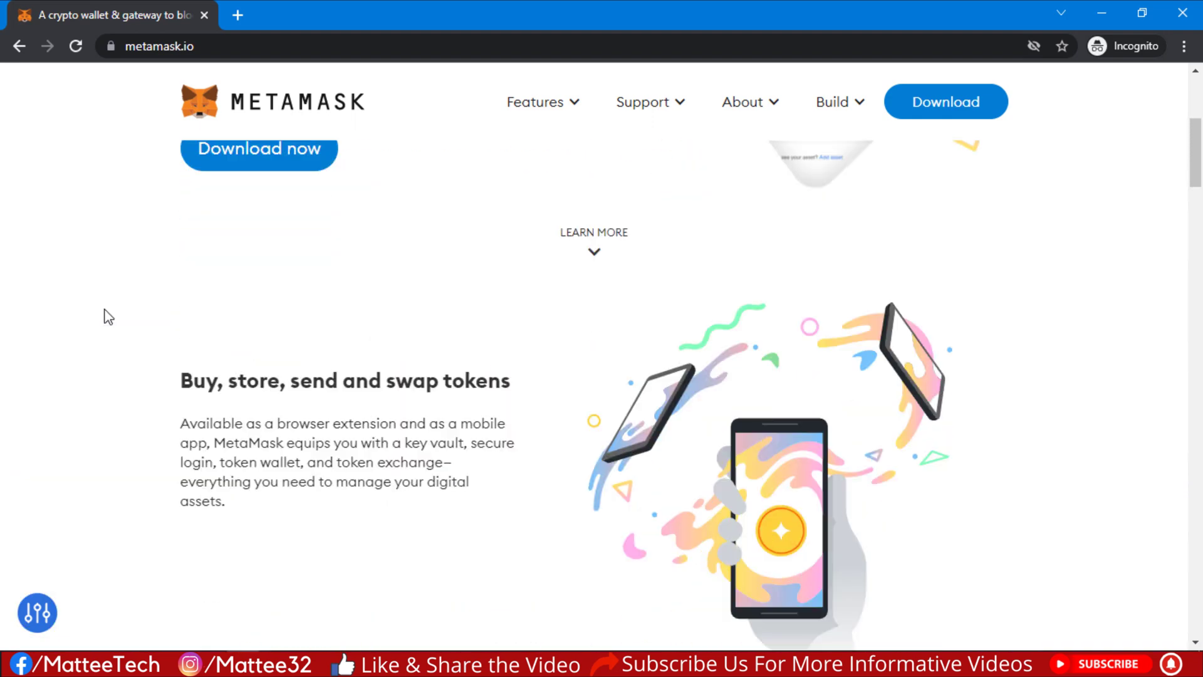
pyautogui.scroll(-5, 107, 317)
pyautogui.scroll(-4, 107, 317)
pyautogui.scroll(-3, 108, 316)
pyautogui.scroll(-1, 108, 317)
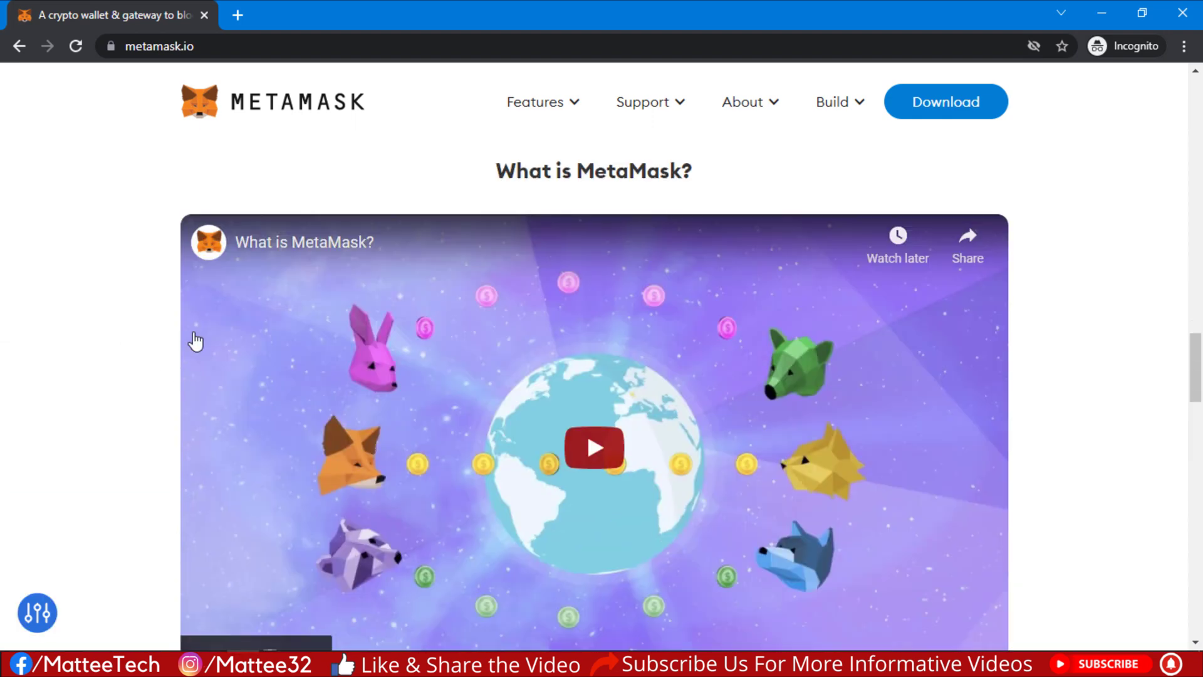
pyautogui.scroll(-1, 647, 418)
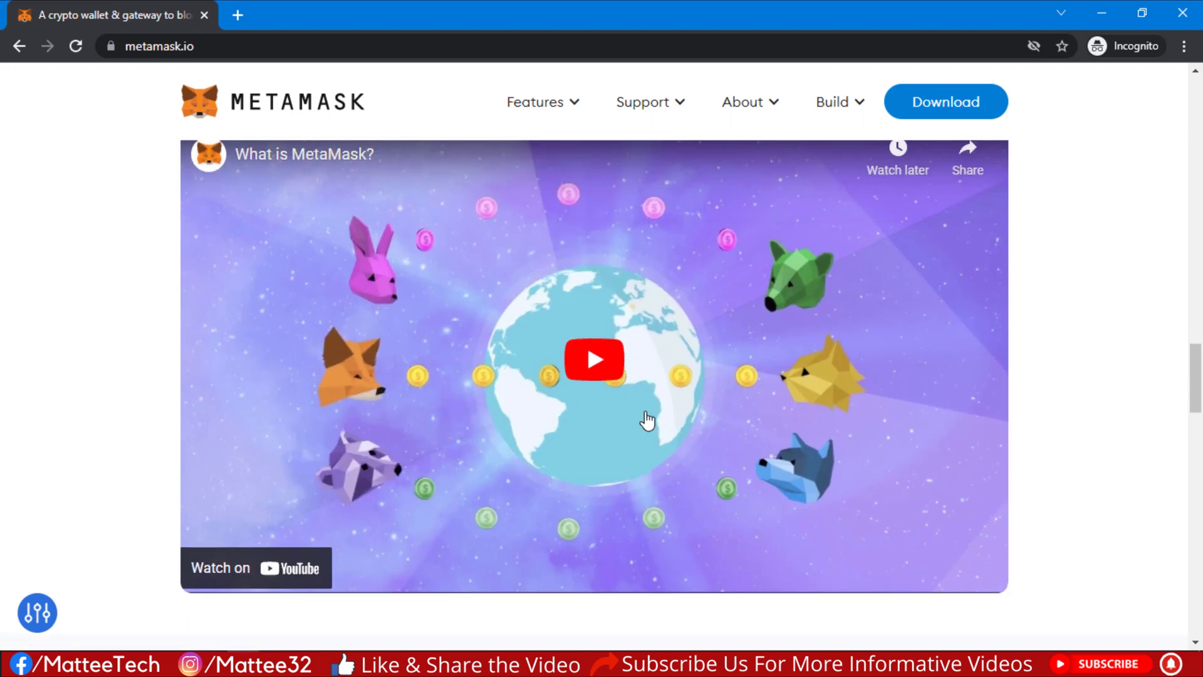
pyautogui.scroll(4, 287, 426)
pyautogui.scroll(4, 287, 425)
pyautogui.scroll(1, 287, 426)
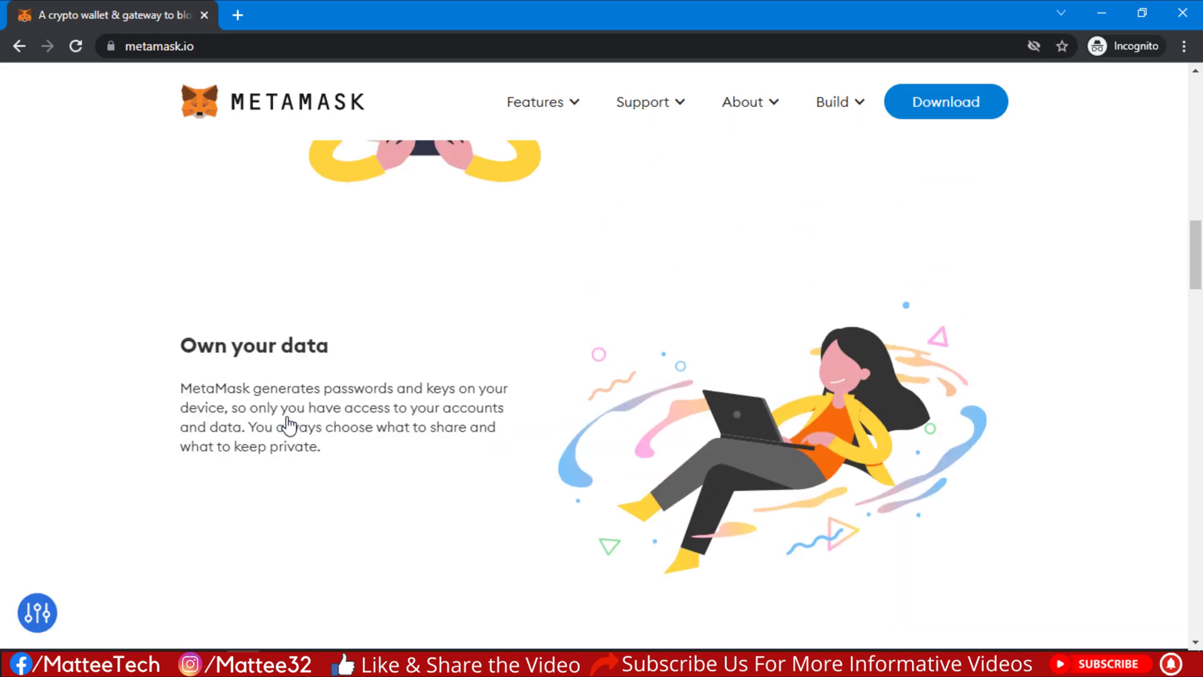
pyautogui.scroll(5, 287, 425)
pyautogui.scroll(3, 287, 425)
pyautogui.scroll(4, 287, 425)
pyautogui.scroll(3, 287, 425)
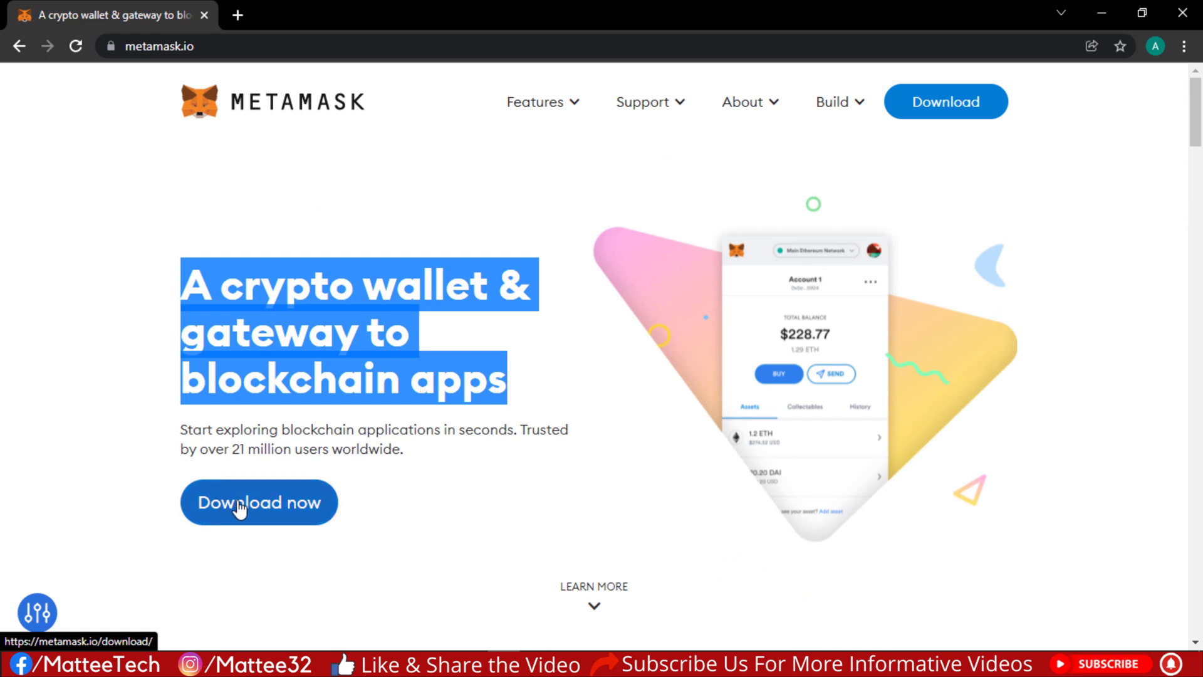
pyautogui.click(240, 505)
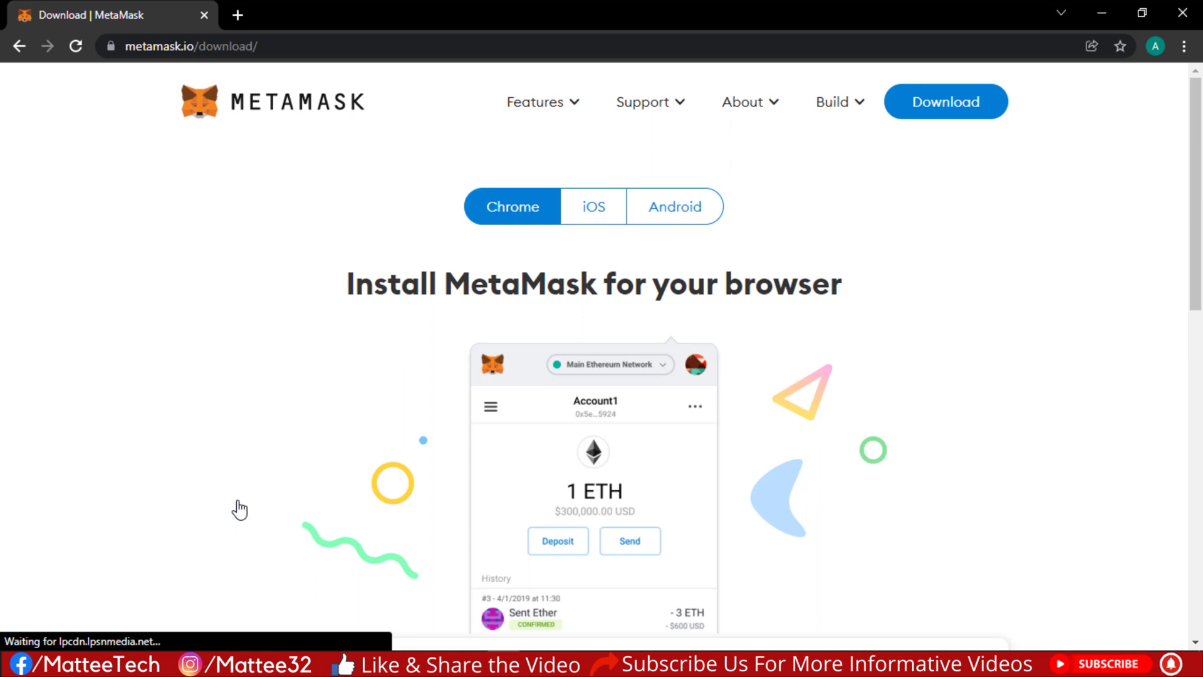
pyautogui.scroll(-4, 527, 218)
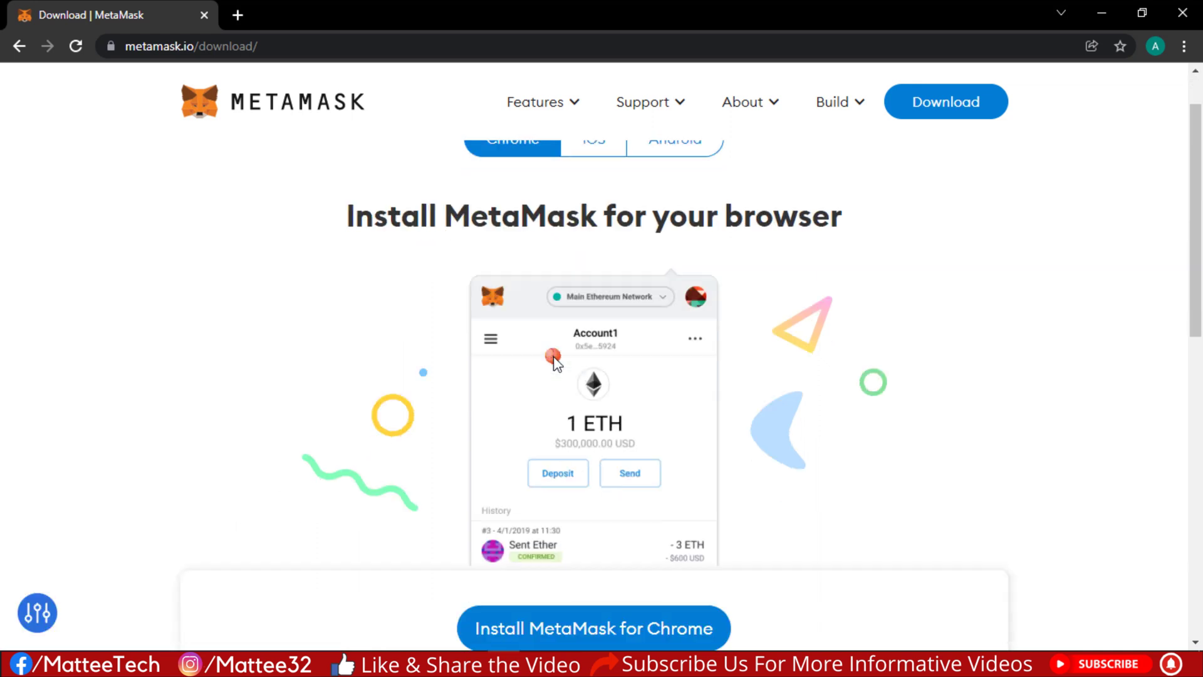
pyautogui.scroll(-1, 555, 360)
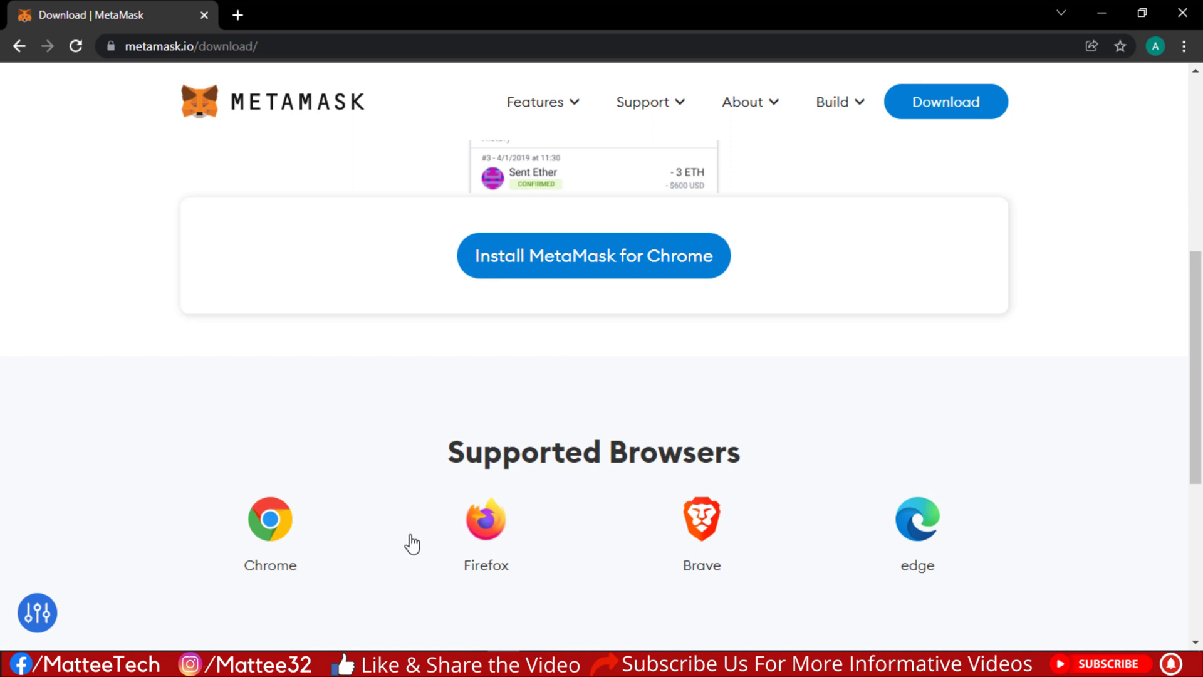
pyautogui.scroll(3, 527, 376)
pyautogui.scroll(2, 526, 376)
pyautogui.scroll(-1, 564, 470)
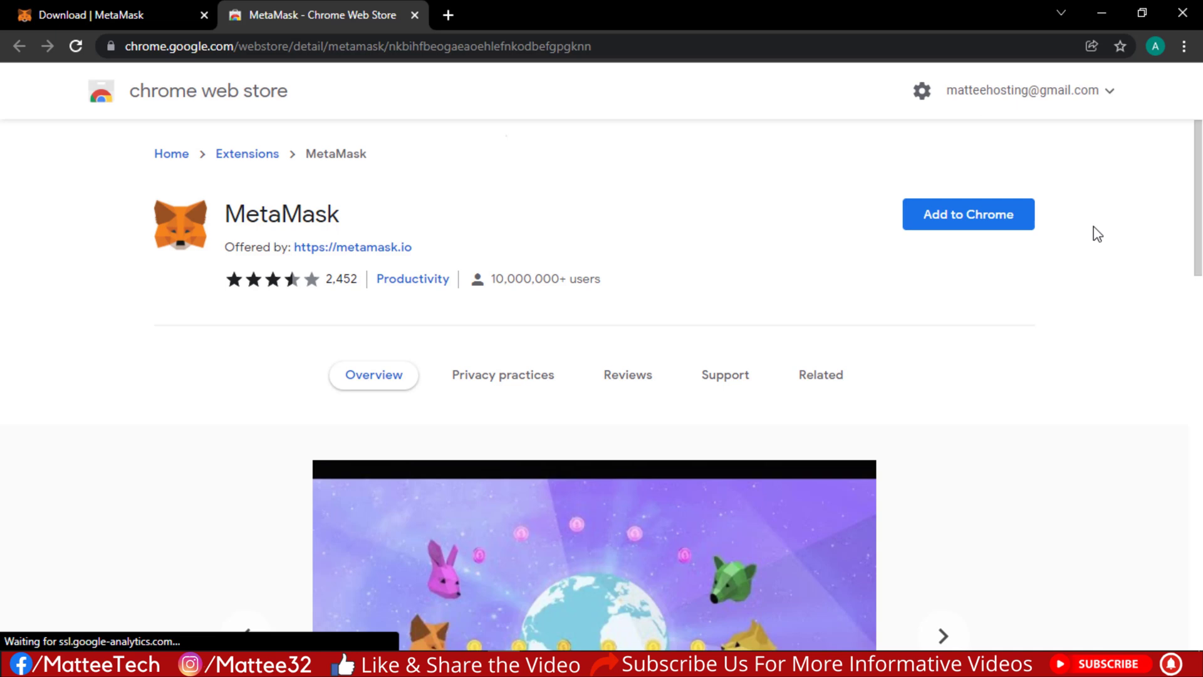
# Add the MetaMask extension to Chrome and show the installed-extensions list
pyautogui.click(958, 230)
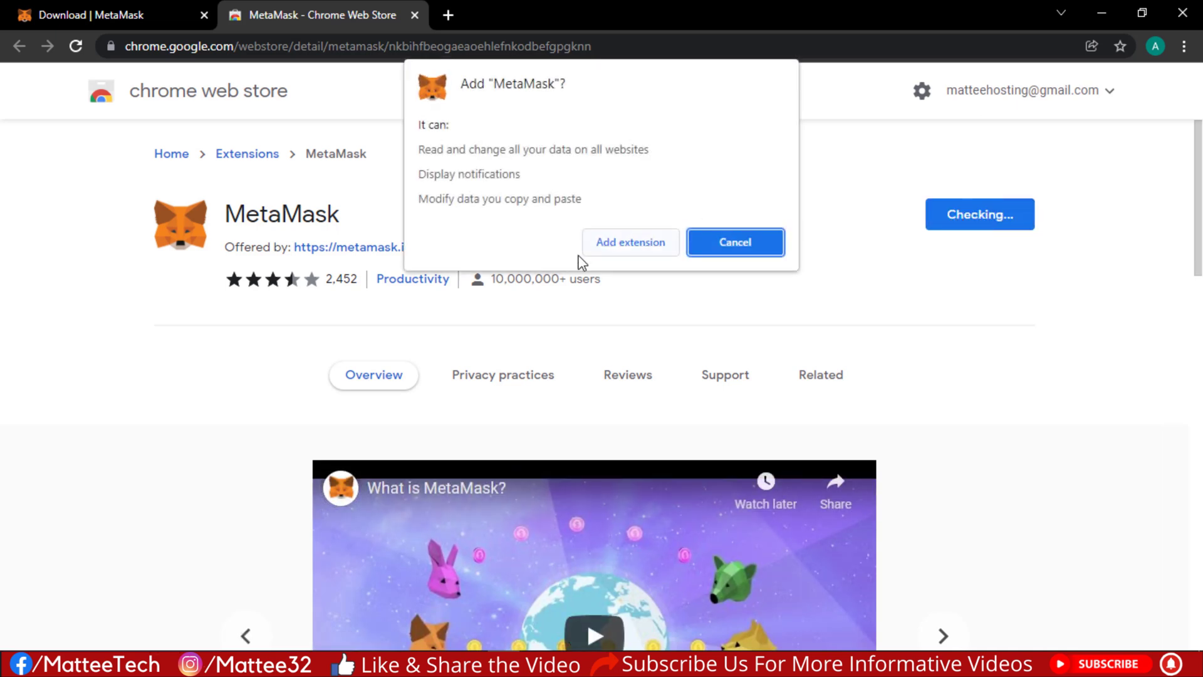
pyautogui.click(628, 245)
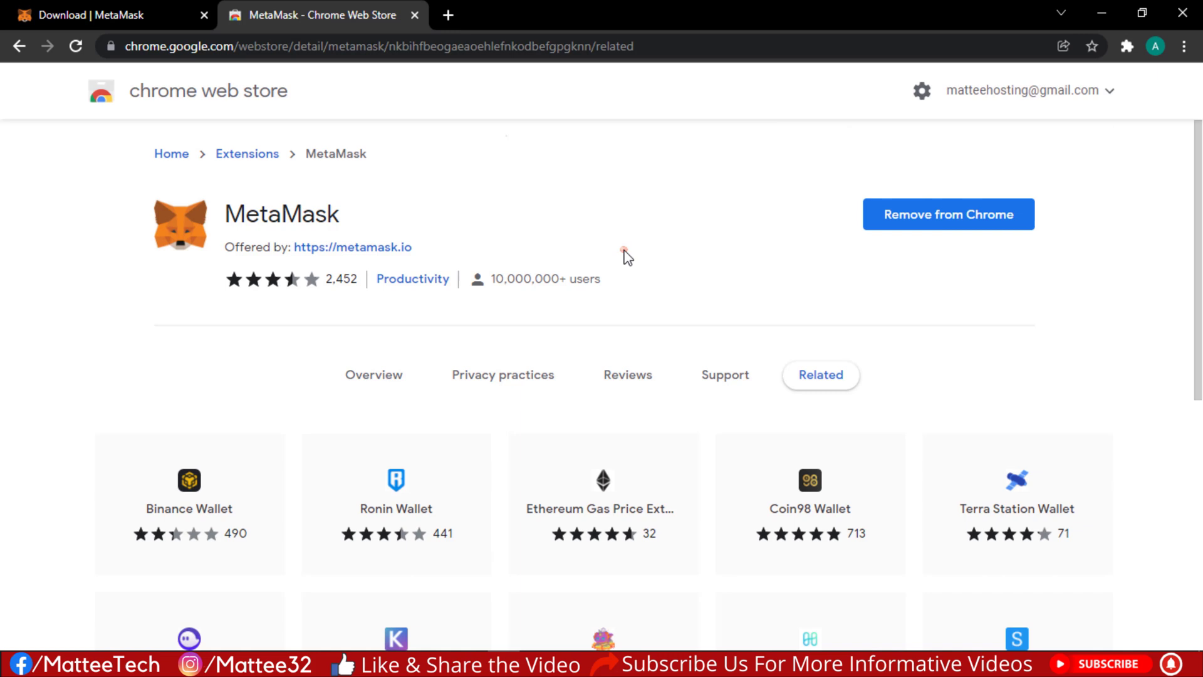
pyautogui.click(1127, 46)
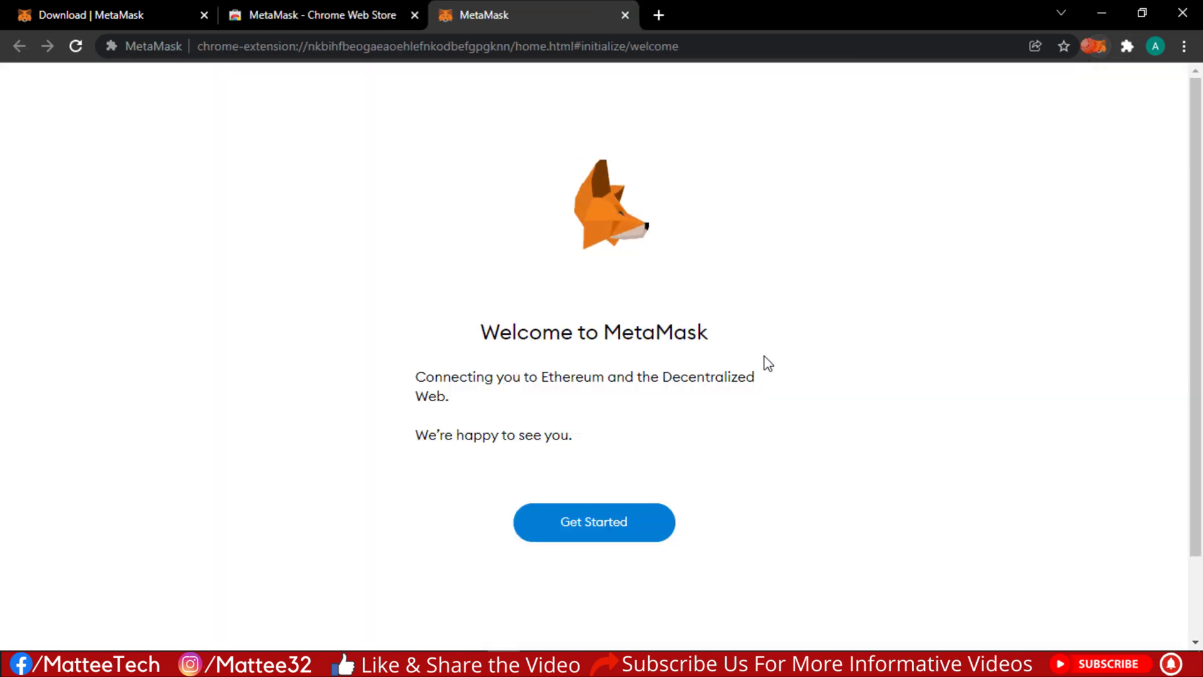
# Start MetaMask setup, choose to create a new wallet and agree to anonymous usage-data collection
pyautogui.moveTo(588, 333); pyautogui.dragTo(562, 378)
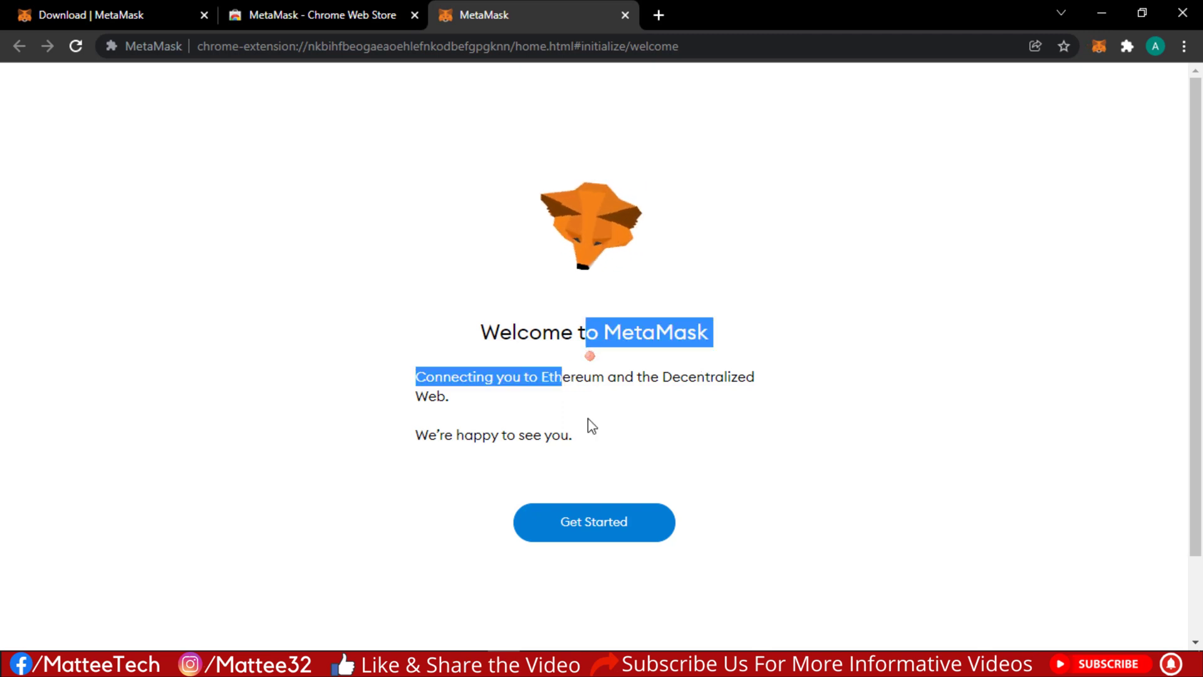
pyautogui.moveTo(592, 425); pyautogui.dragTo(585, 523)
pyautogui.click(588, 523)
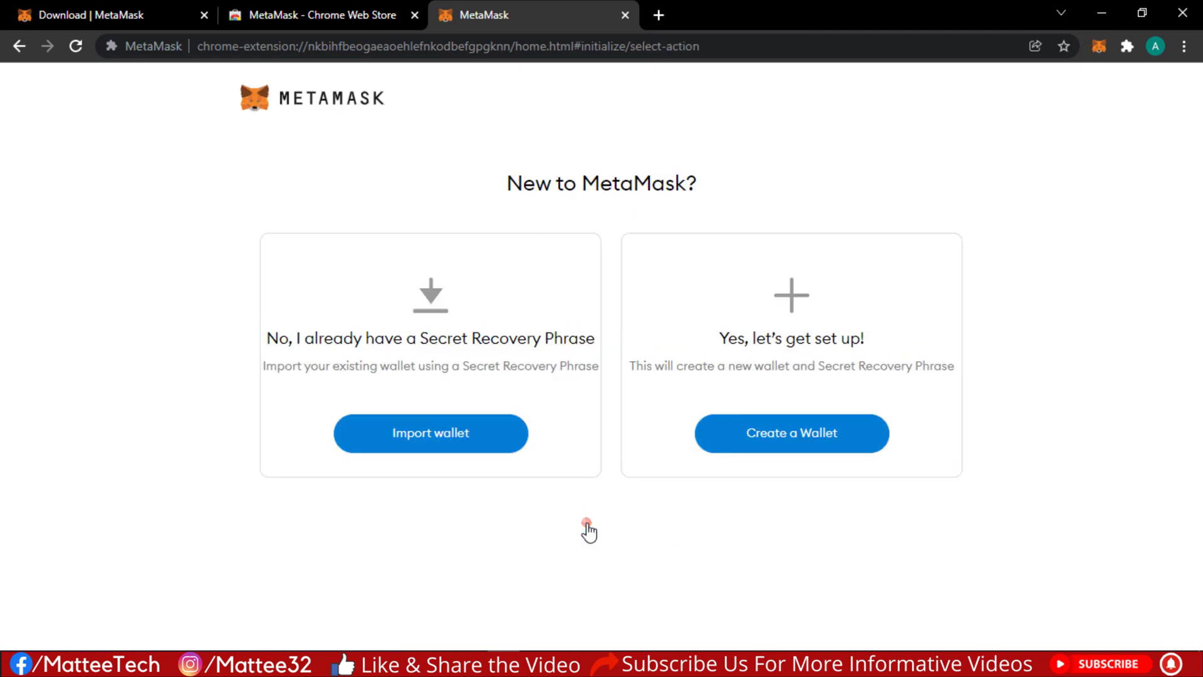
pyautogui.moveTo(718, 338); pyautogui.dragTo(884, 349)
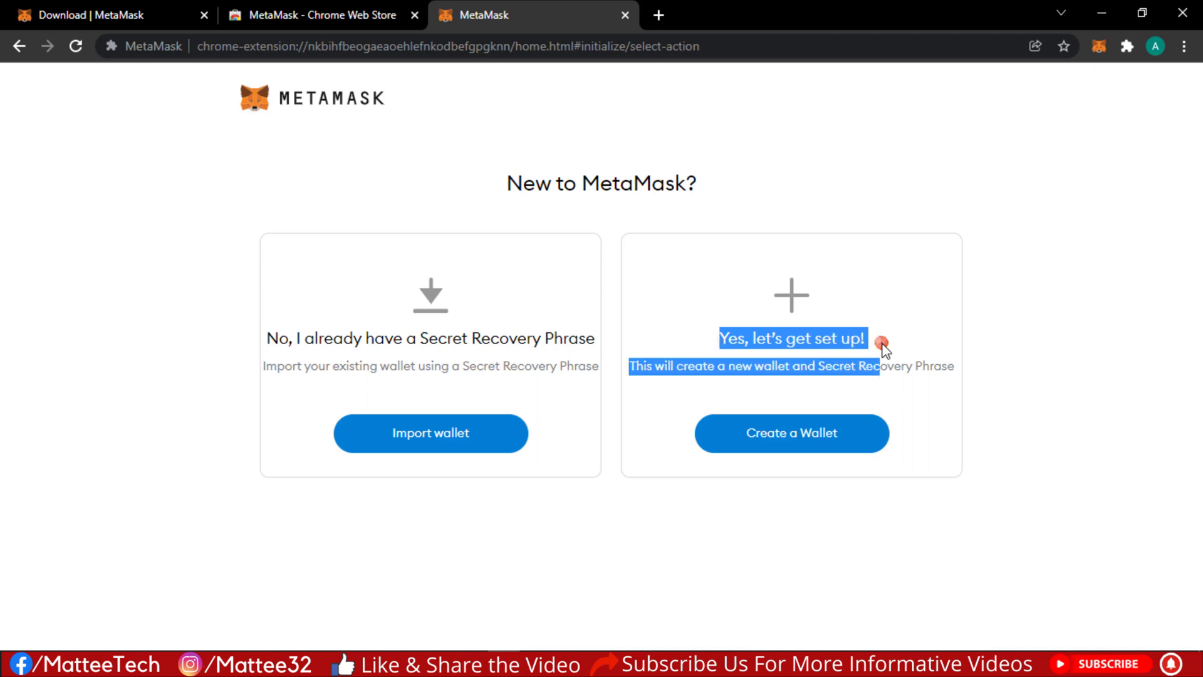
pyautogui.click(798, 440)
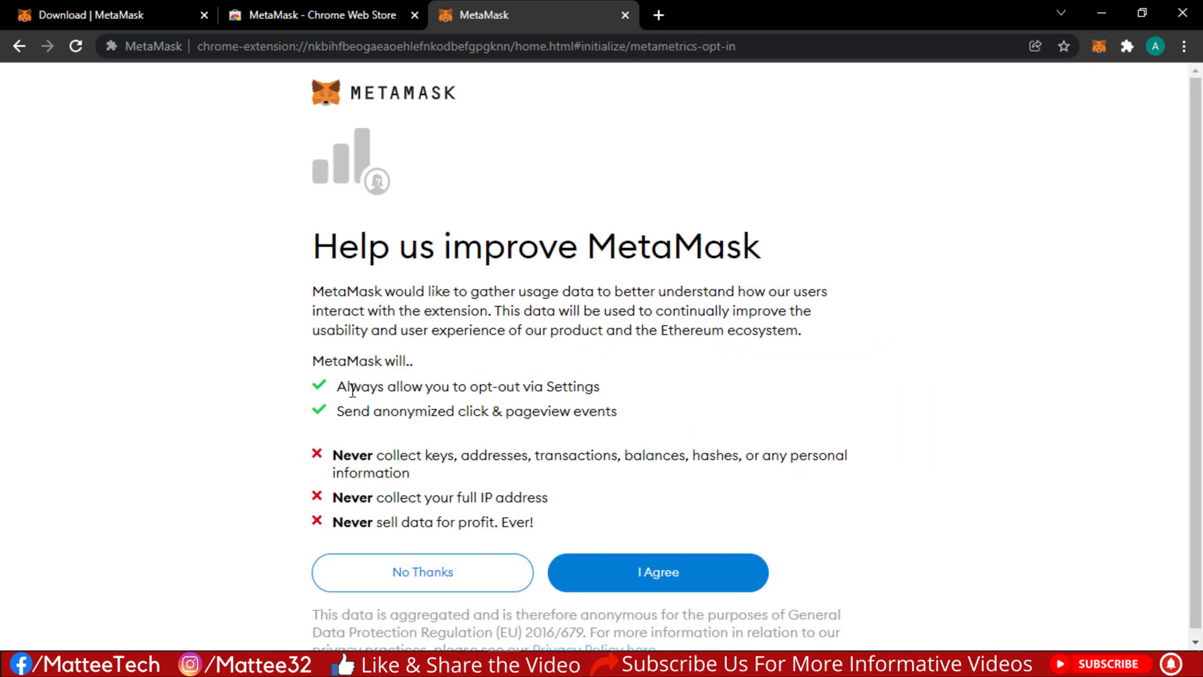
pyautogui.moveTo(314, 356); pyautogui.dragTo(628, 414)
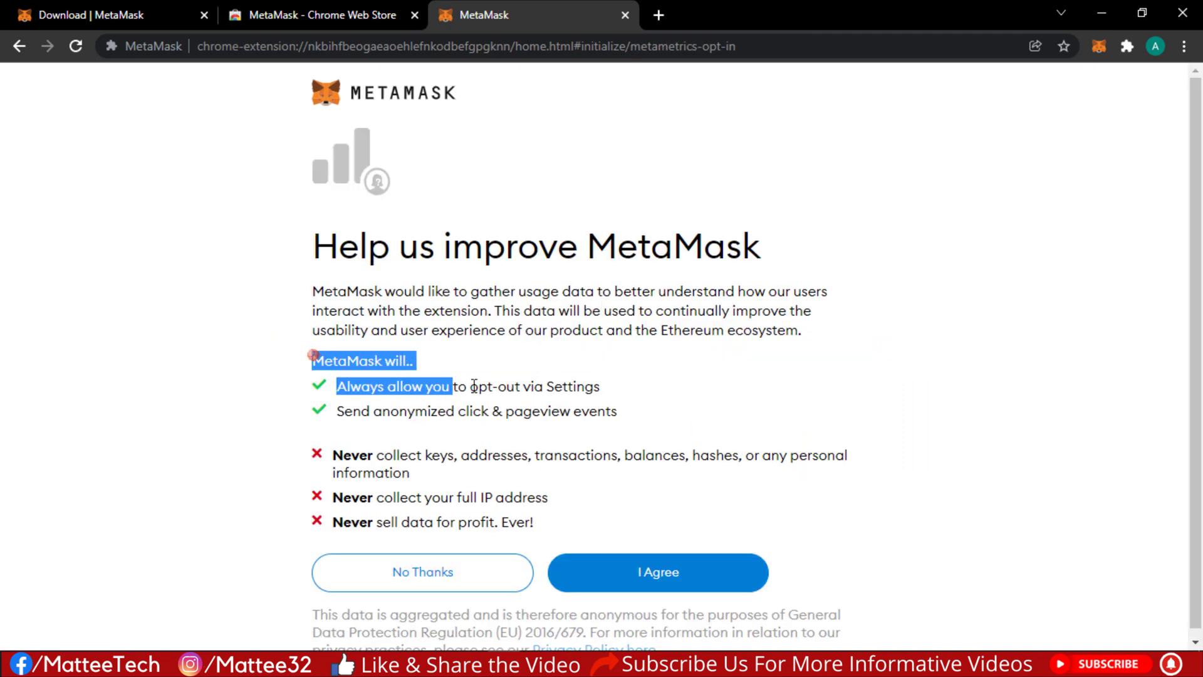
pyautogui.click(639, 418)
pyautogui.moveTo(319, 451); pyautogui.dragTo(658, 610)
pyautogui.click(658, 571)
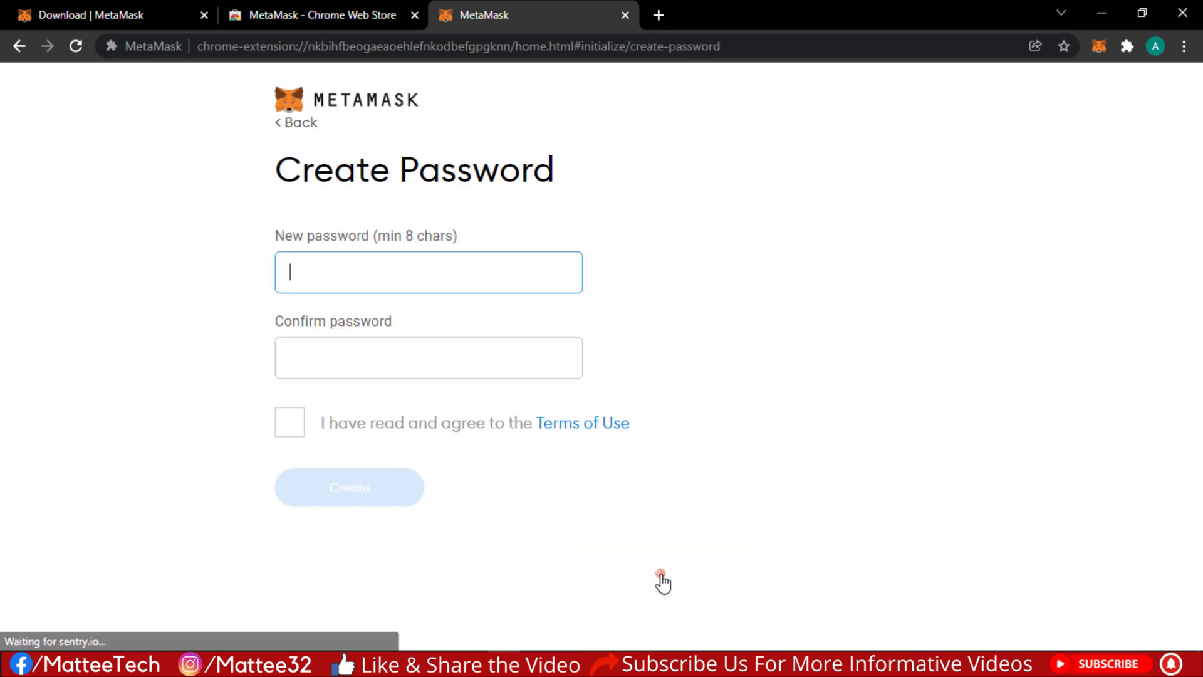
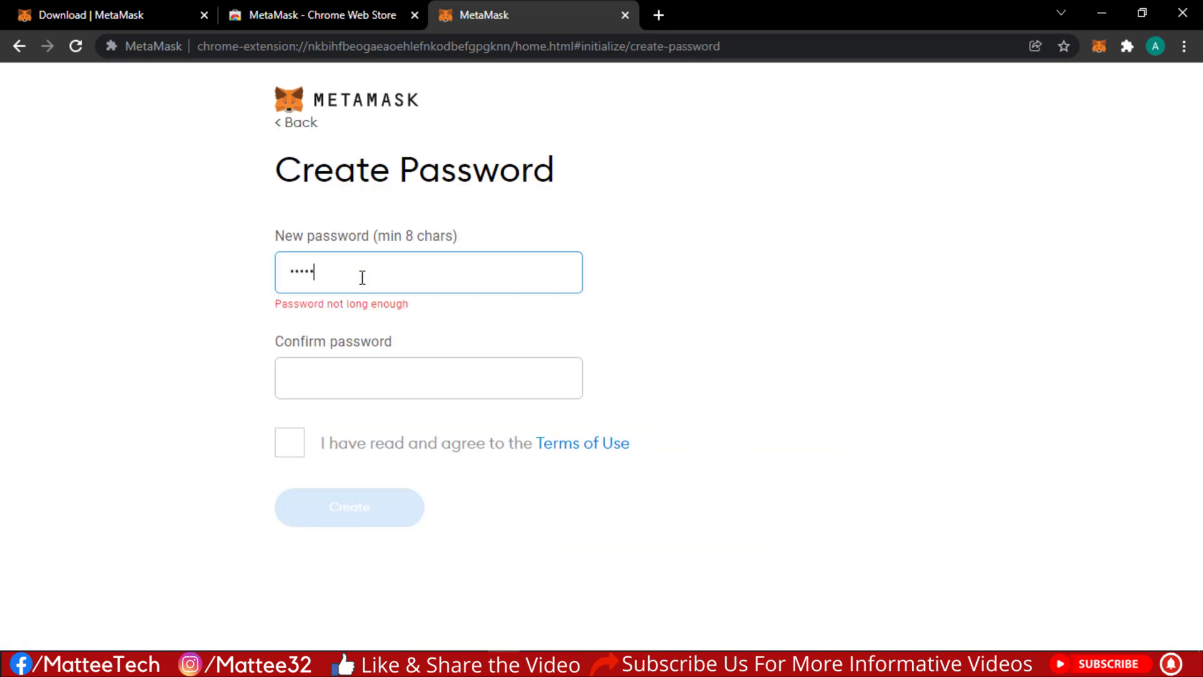
# Confirm the wallet password, accept the Terms of Use and create the wallet
pyautogui.press('Tab')
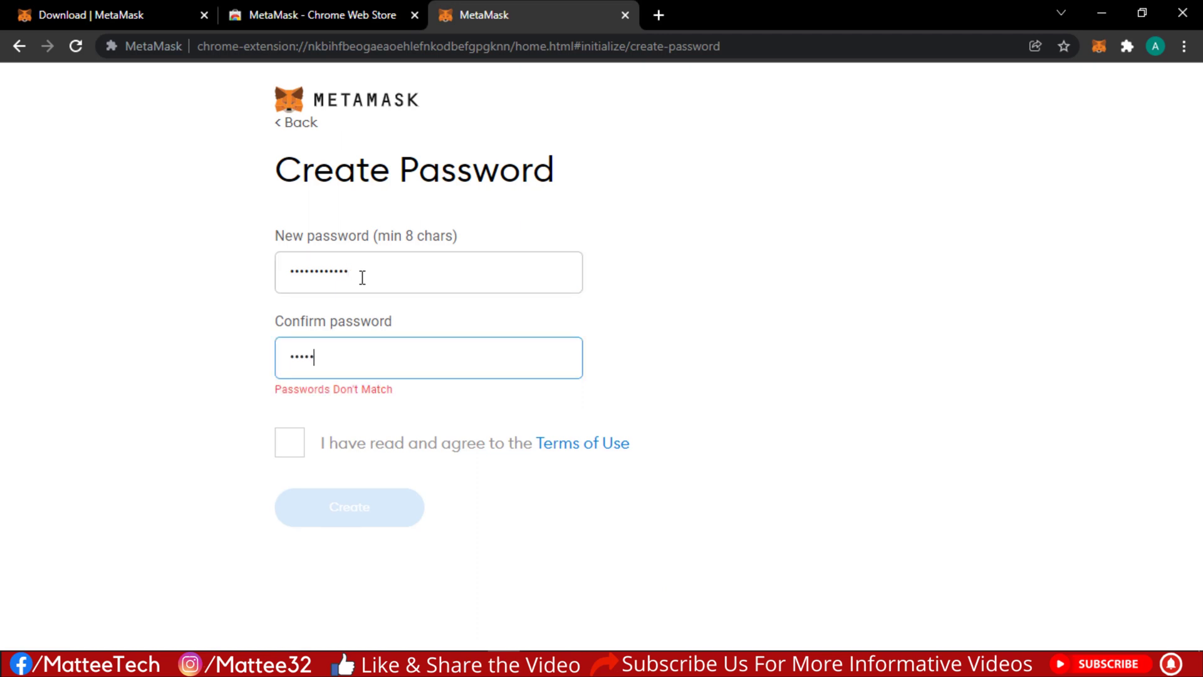
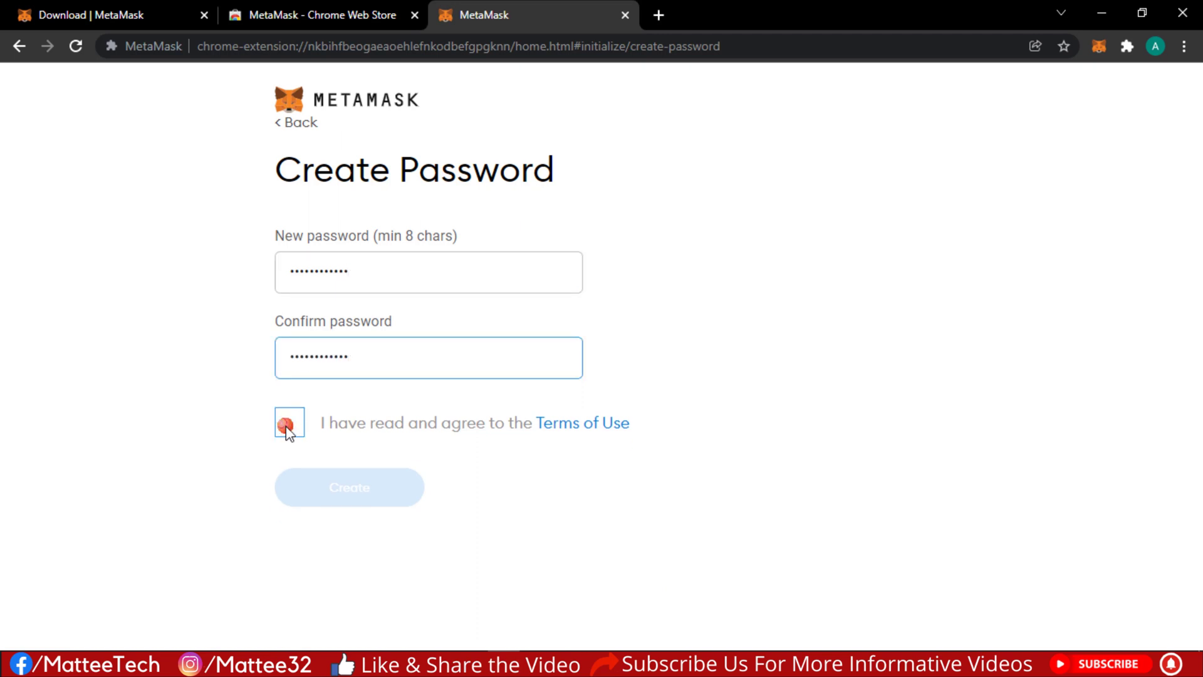
pyautogui.click(287, 426)
pyautogui.click(356, 490)
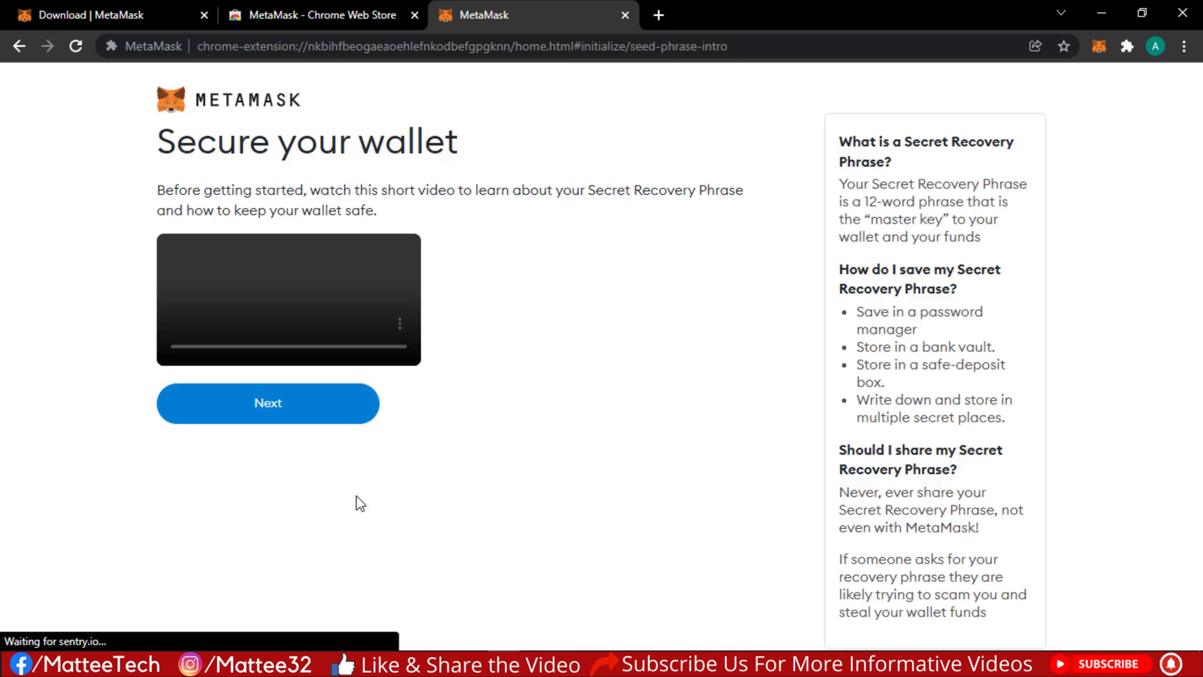
# Reach the Secret Recovery Phrase page and reveal the twelve hidden words
pyautogui.moveTo(839, 575); pyautogui.dragTo(1138, 630)
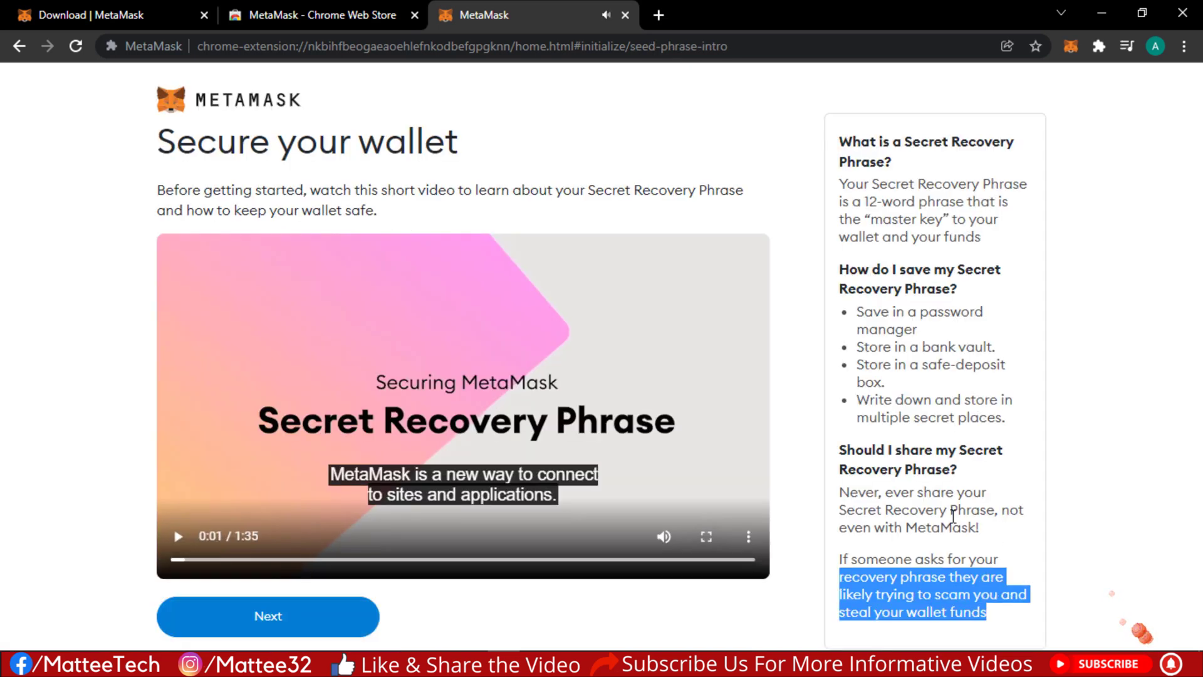
pyautogui.click(134, 204)
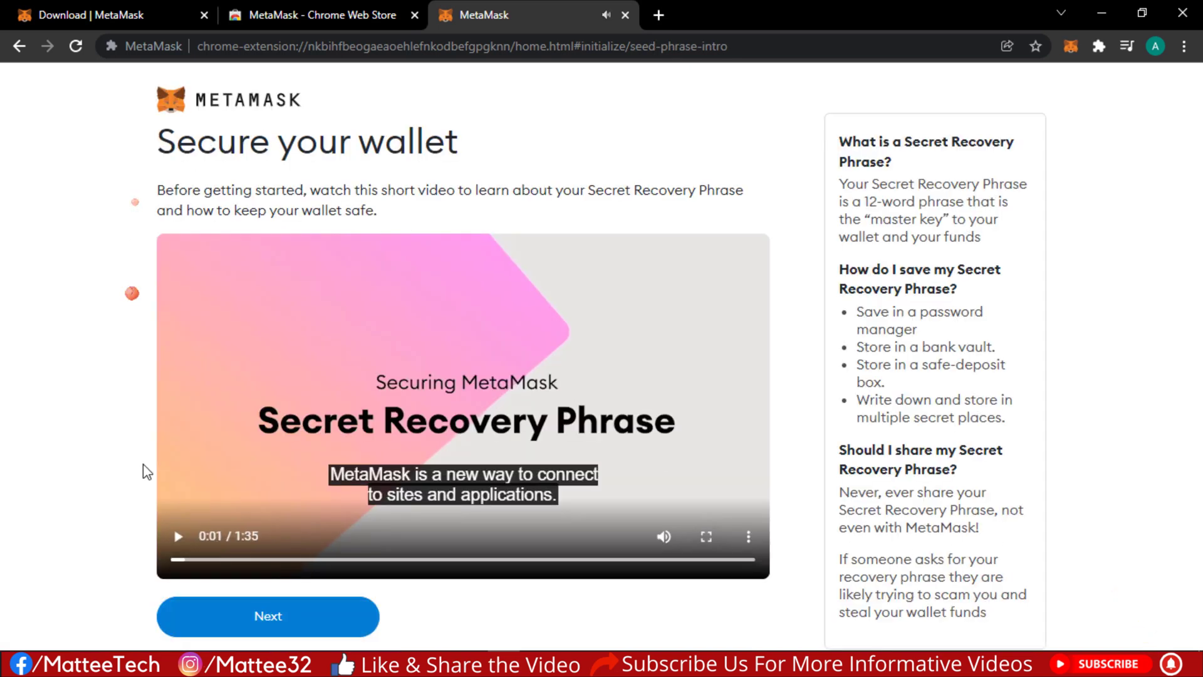
pyautogui.click(227, 617)
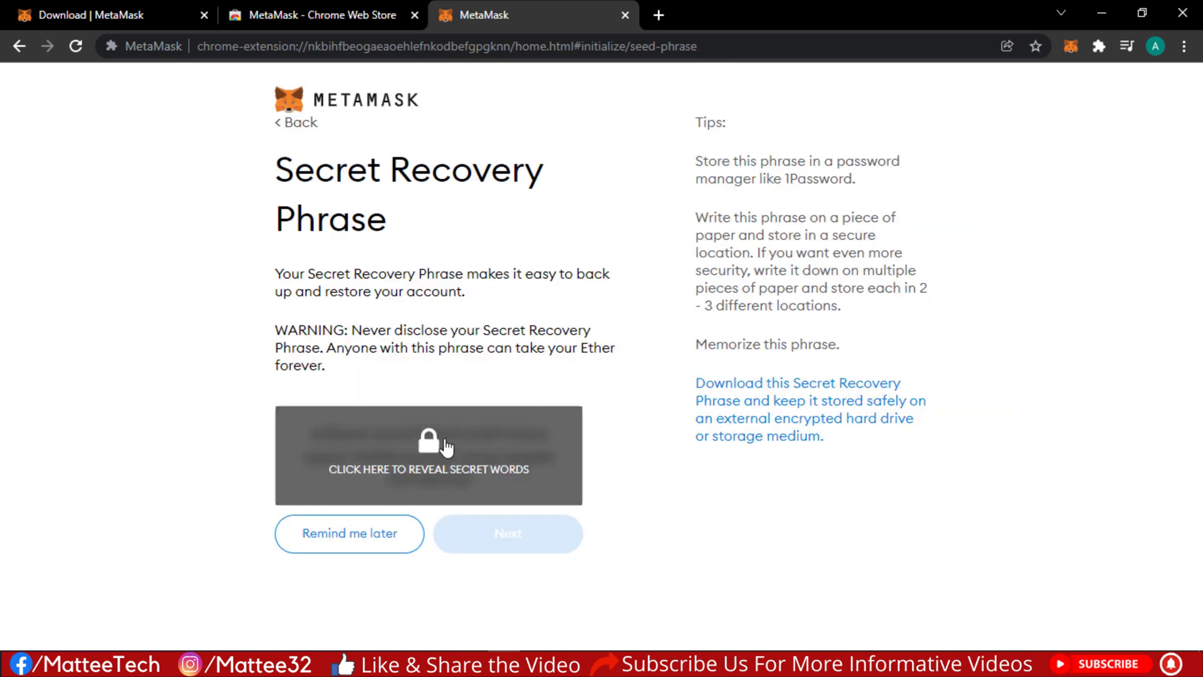
pyautogui.moveTo(276, 167); pyautogui.dragTo(404, 228)
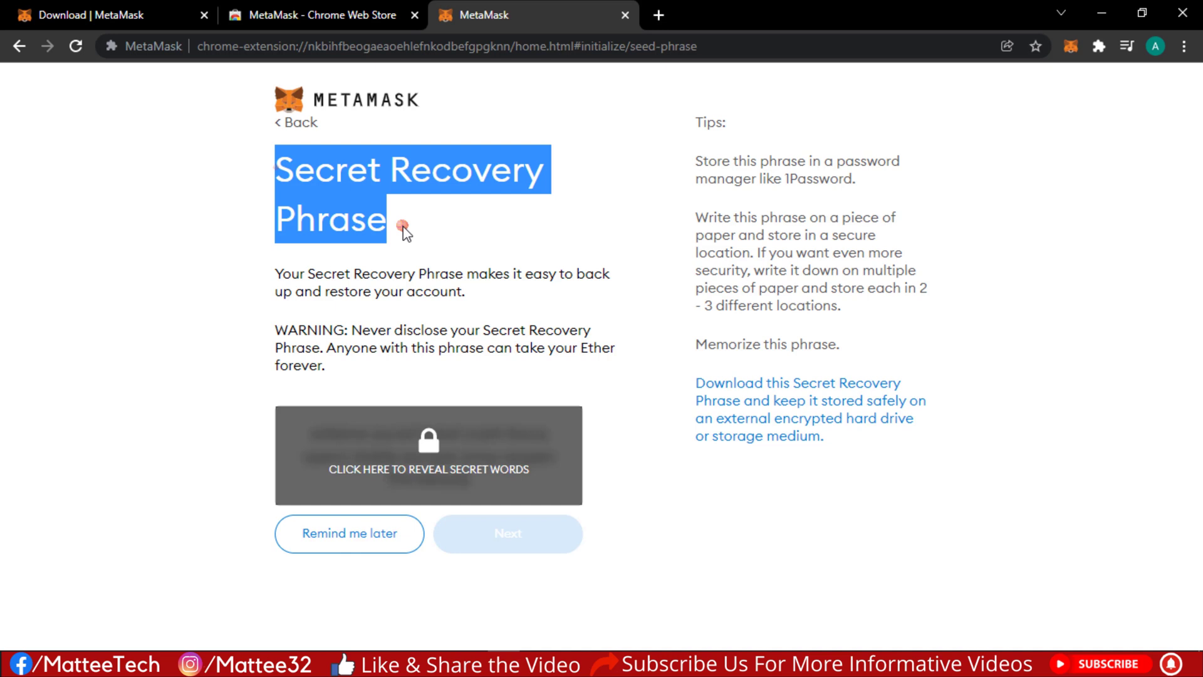
pyautogui.click(402, 229)
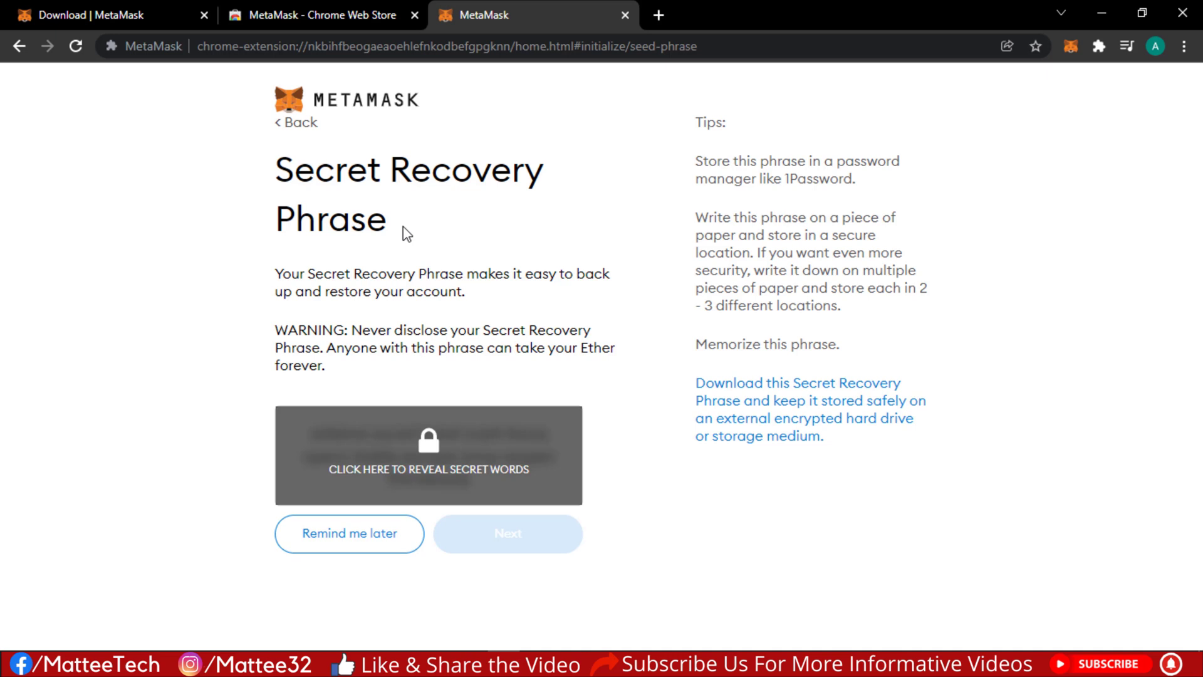
pyautogui.click(403, 227)
pyautogui.moveTo(403, 230); pyautogui.dragTo(425, 412)
pyautogui.moveTo(412, 347); pyautogui.dragTo(426, 454)
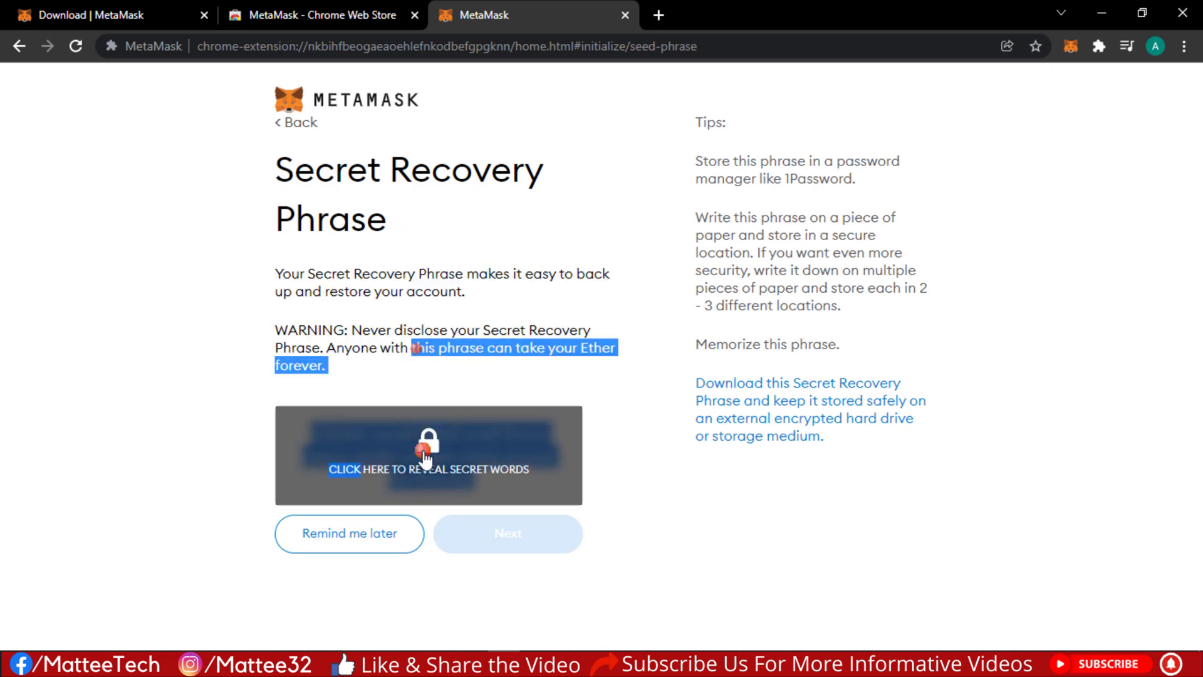
pyautogui.click(425, 454)
# Copy the revealed recovery words and launch Notepad to store them
pyautogui.tripleClick(310, 433)
pyautogui.rightClick(334, 435)
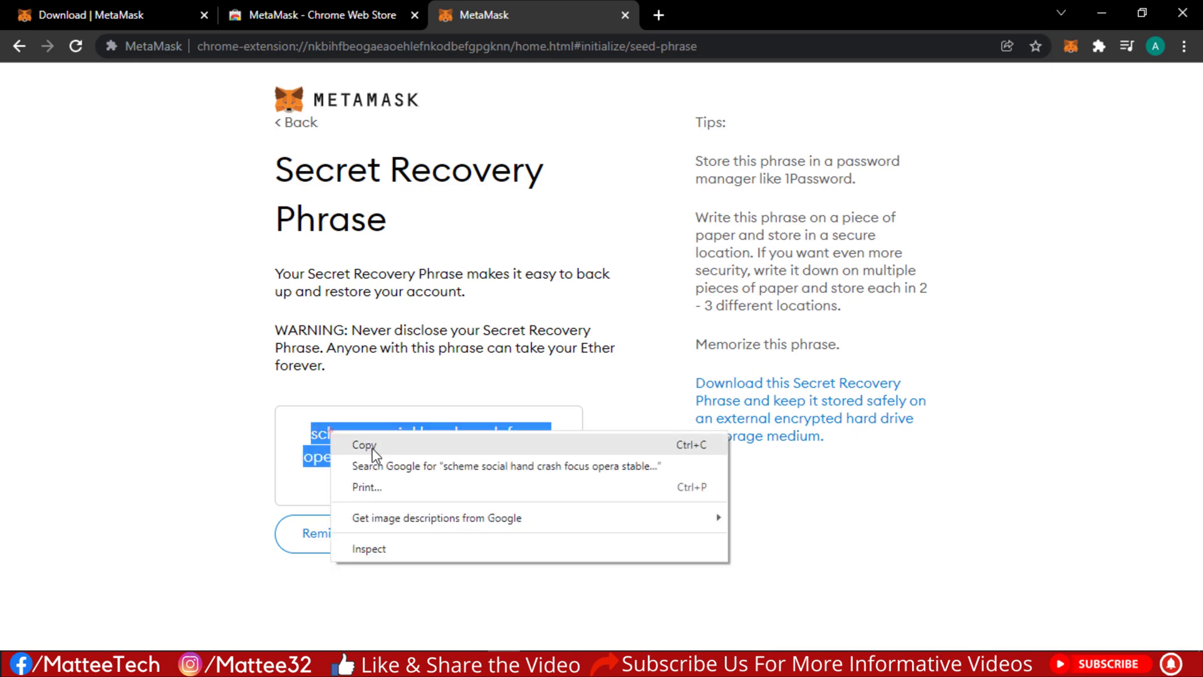
pyautogui.click(364, 446)
pyautogui.press('super')
pyautogui.write('not')
pyautogui.press('Return')
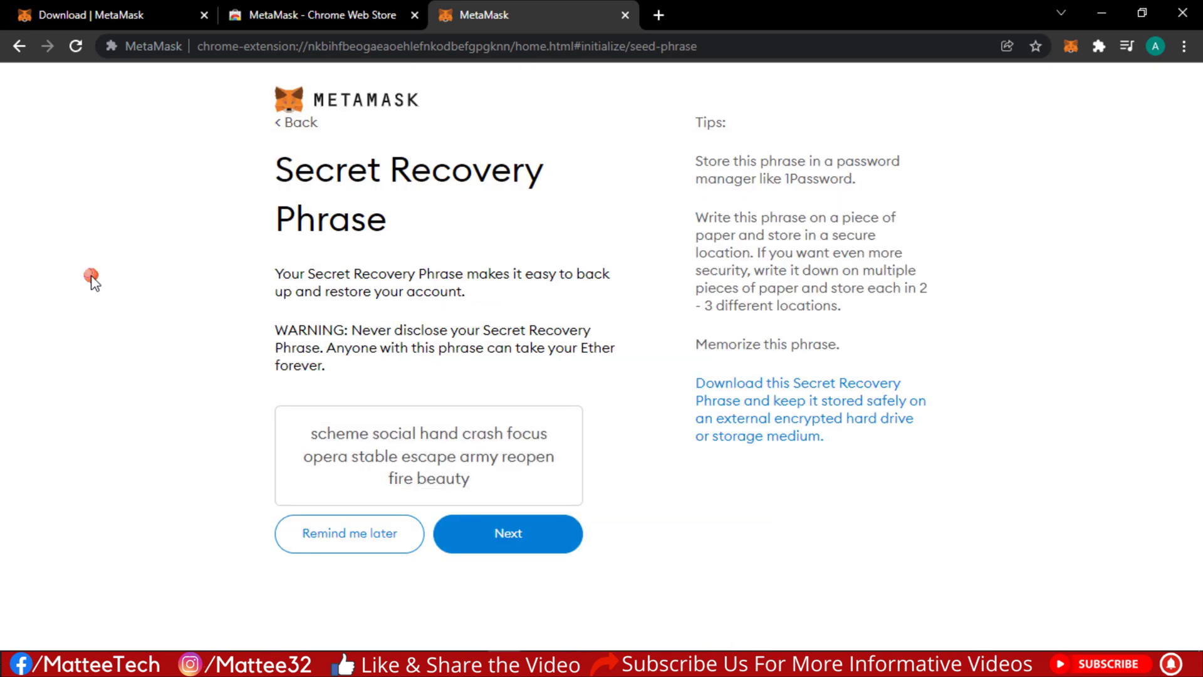
pyautogui.click(505, 534)
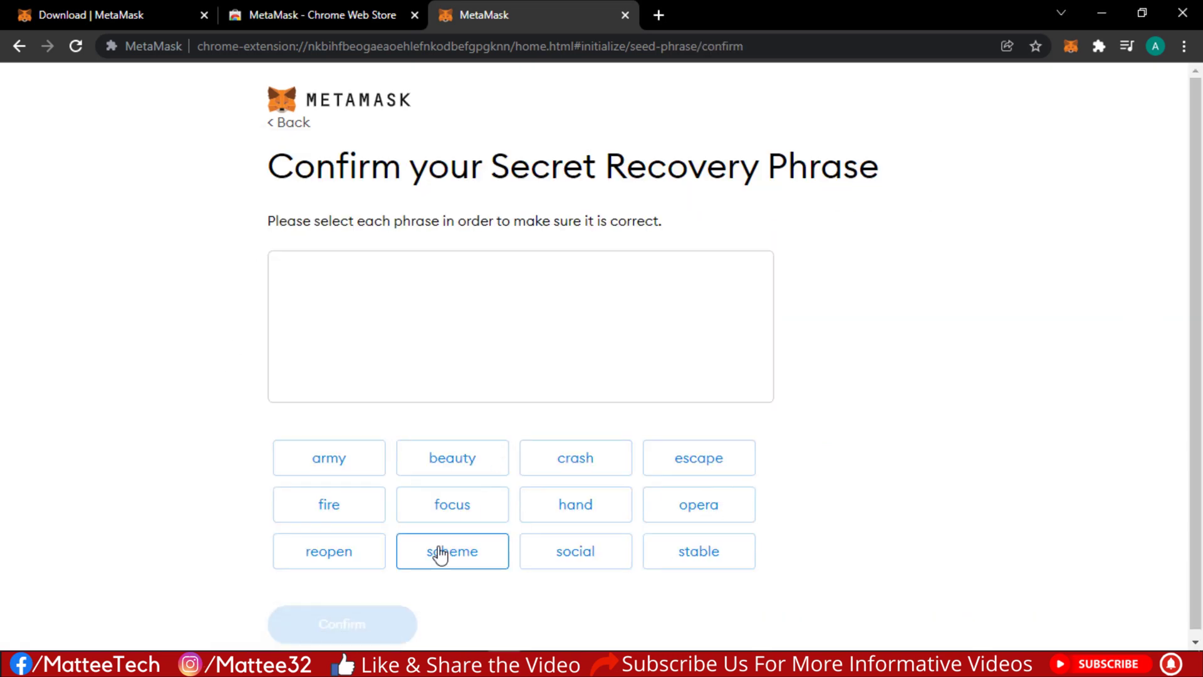
pyautogui.click(452, 552)
pyautogui.click(576, 551)
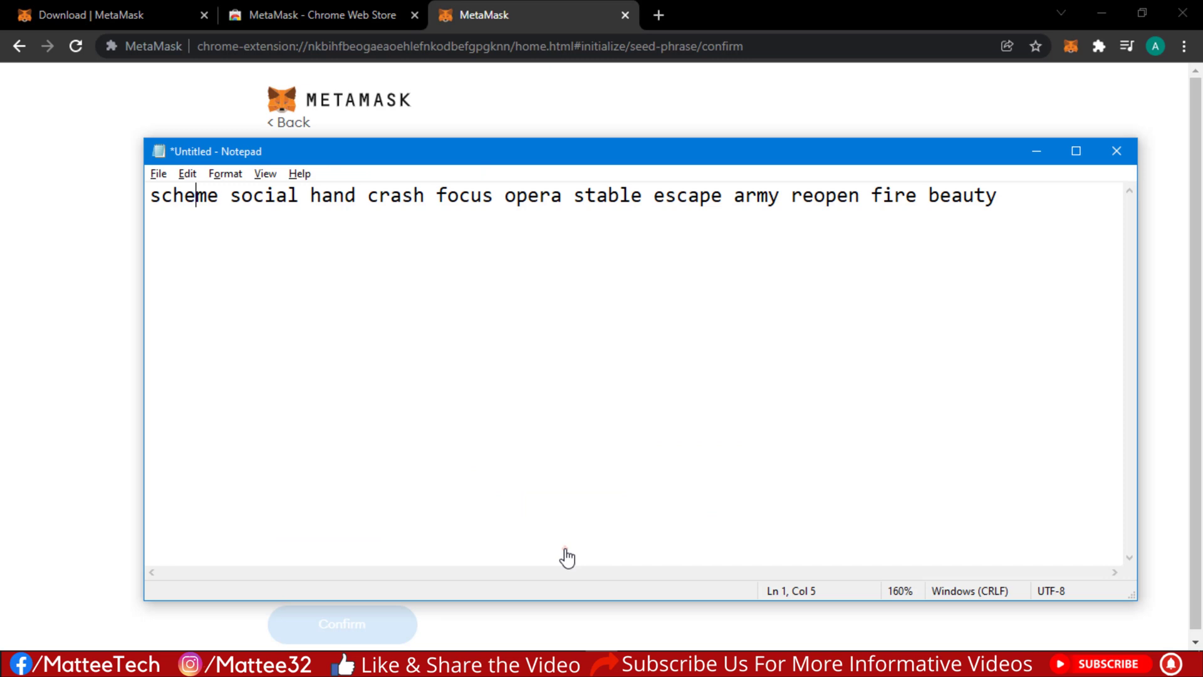
pyautogui.click(575, 504)
pyautogui.hotkey('alt', 'Tab')
pyautogui.hotkey('alt', 'Tab')
pyautogui.click(575, 457)
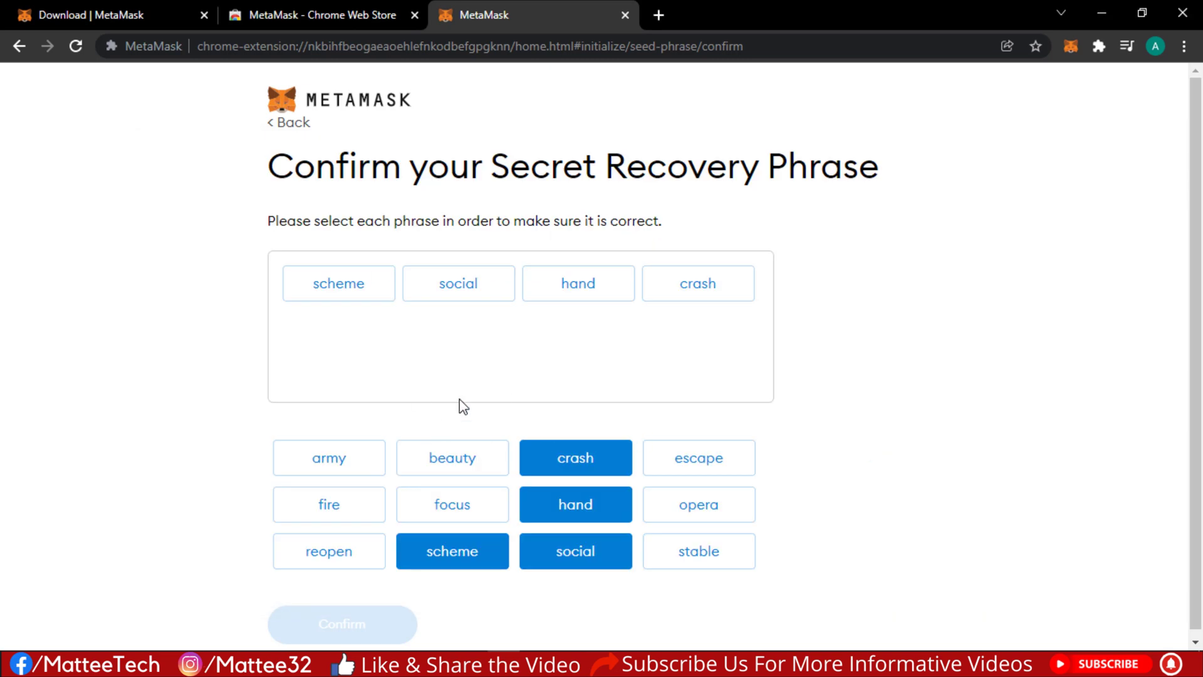
pyautogui.click(452, 504)
pyautogui.click(698, 504)
pyautogui.hotkey('alt', 'Tab')
pyautogui.hotkey('alt', 'Tab')
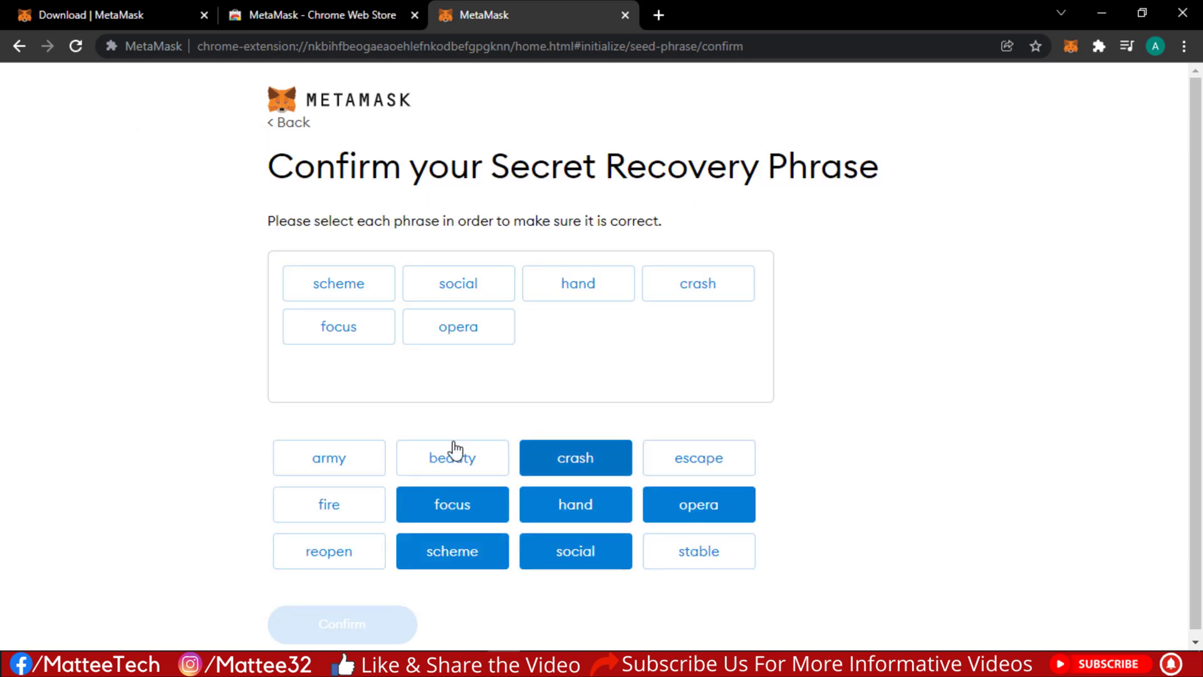
pyautogui.click(699, 552)
pyautogui.click(698, 457)
pyautogui.hotkey('alt', 'Tab')
pyautogui.hotkey('alt', 'Tab')
pyautogui.click(329, 457)
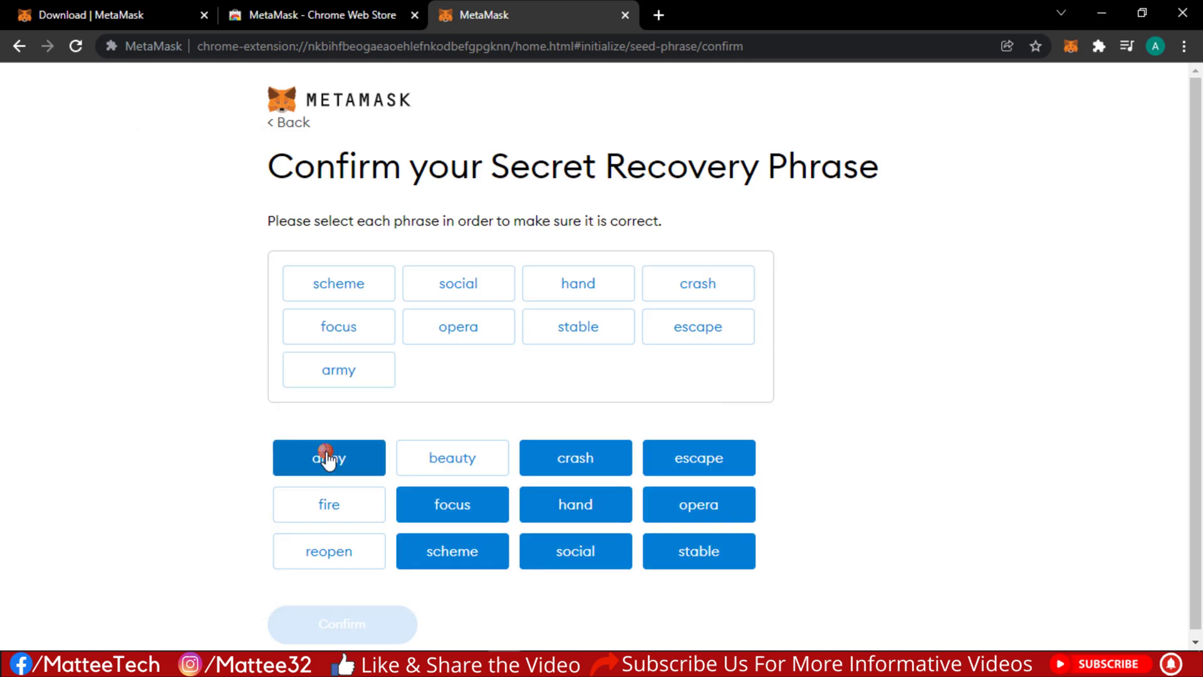
pyautogui.click(330, 551)
pyautogui.hotkey('alt', 'Tab')
pyautogui.hotkey('alt', 'Tab')
pyautogui.click(329, 504)
pyautogui.click(452, 457)
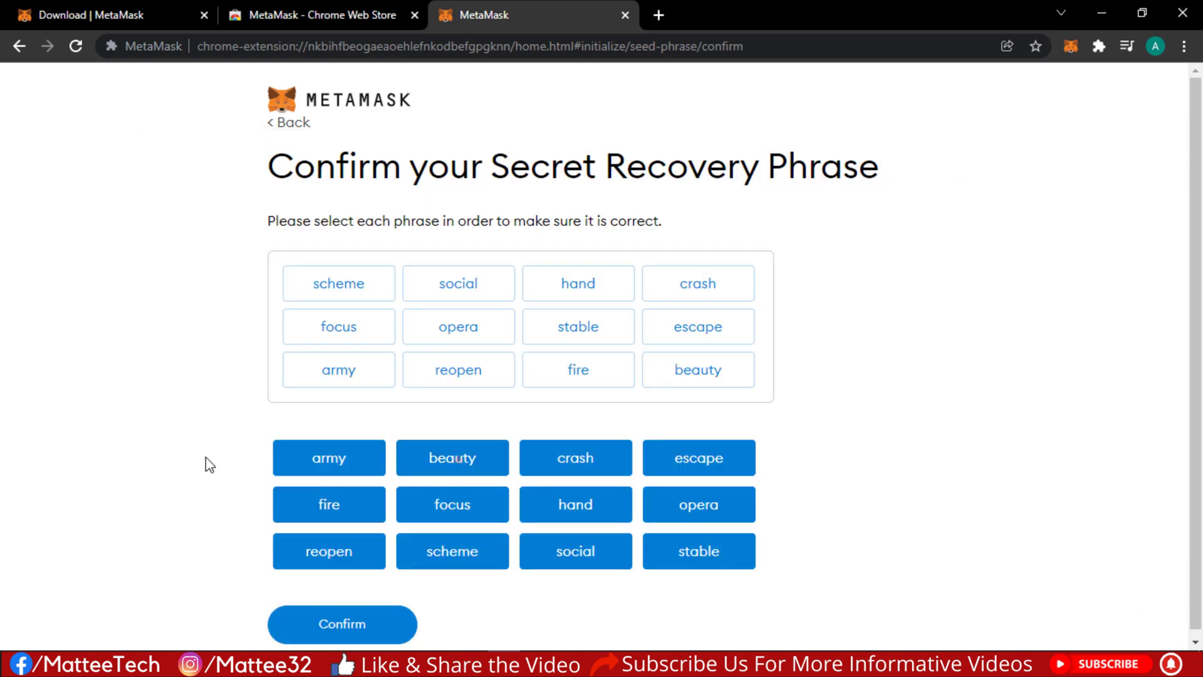
pyautogui.click(310, 623)
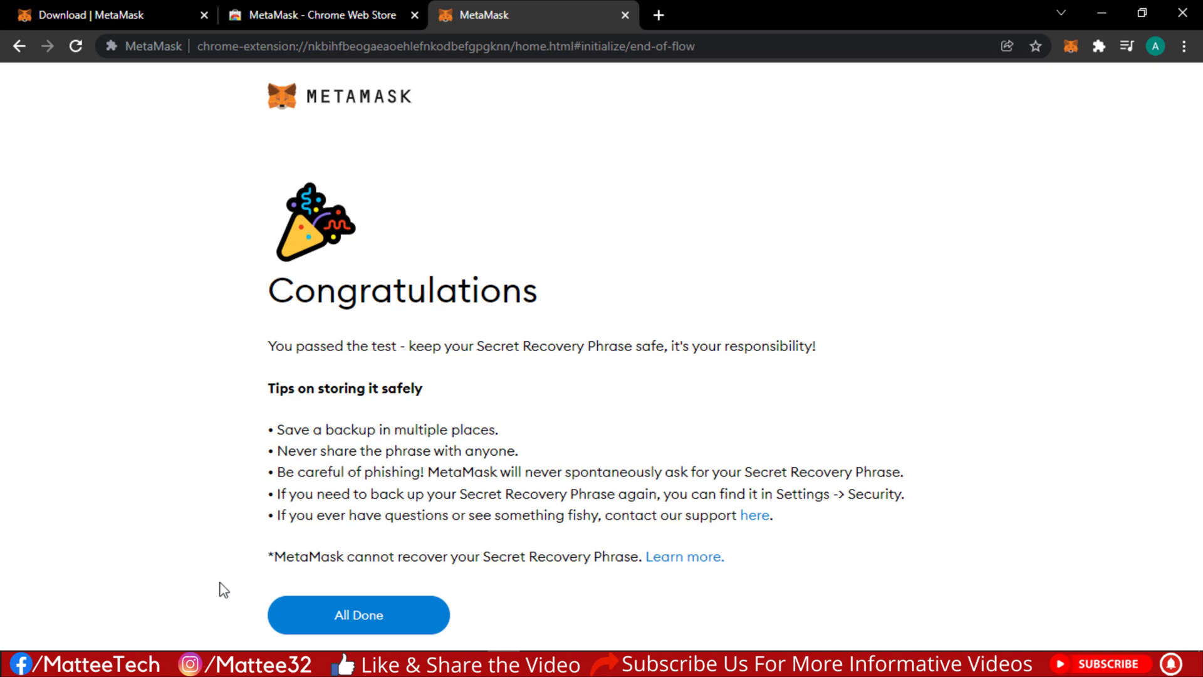
# Finish setup, dismiss What's new and view Account 1 with its 0 ETH balance
pyautogui.click(343, 616)
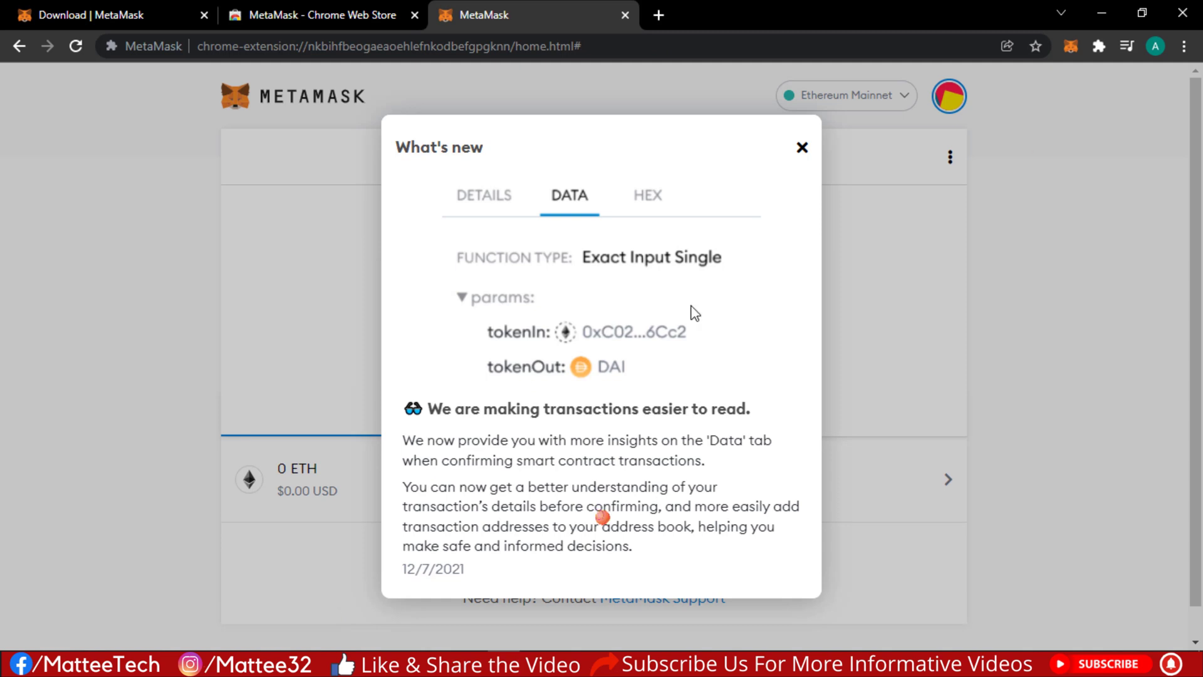
pyautogui.click(801, 150)
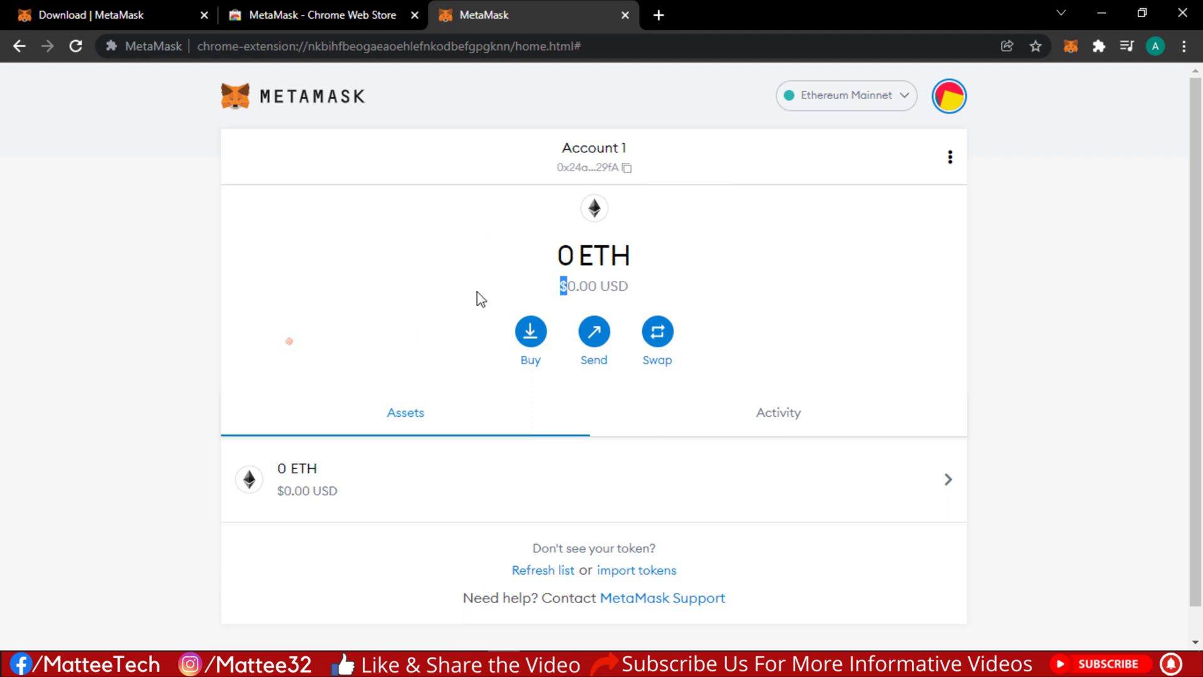
pyautogui.click(405, 268)
pyautogui.moveTo(579, 258); pyautogui.dragTo(650, 254)
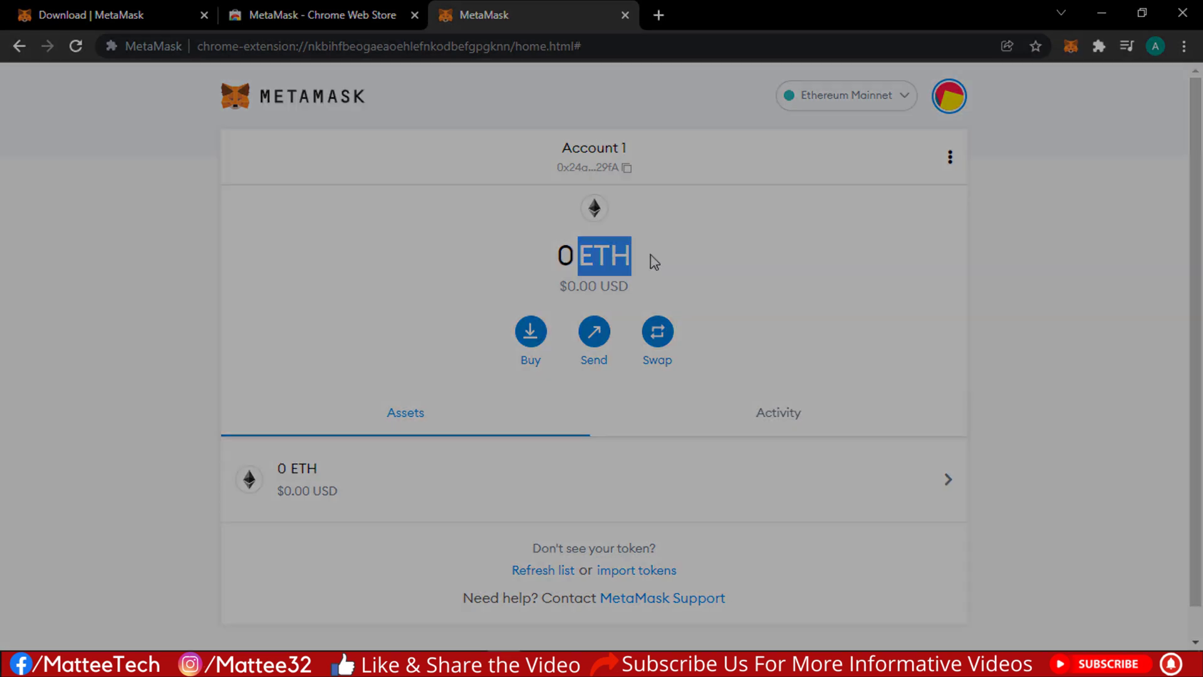
pyautogui.click(651, 255)
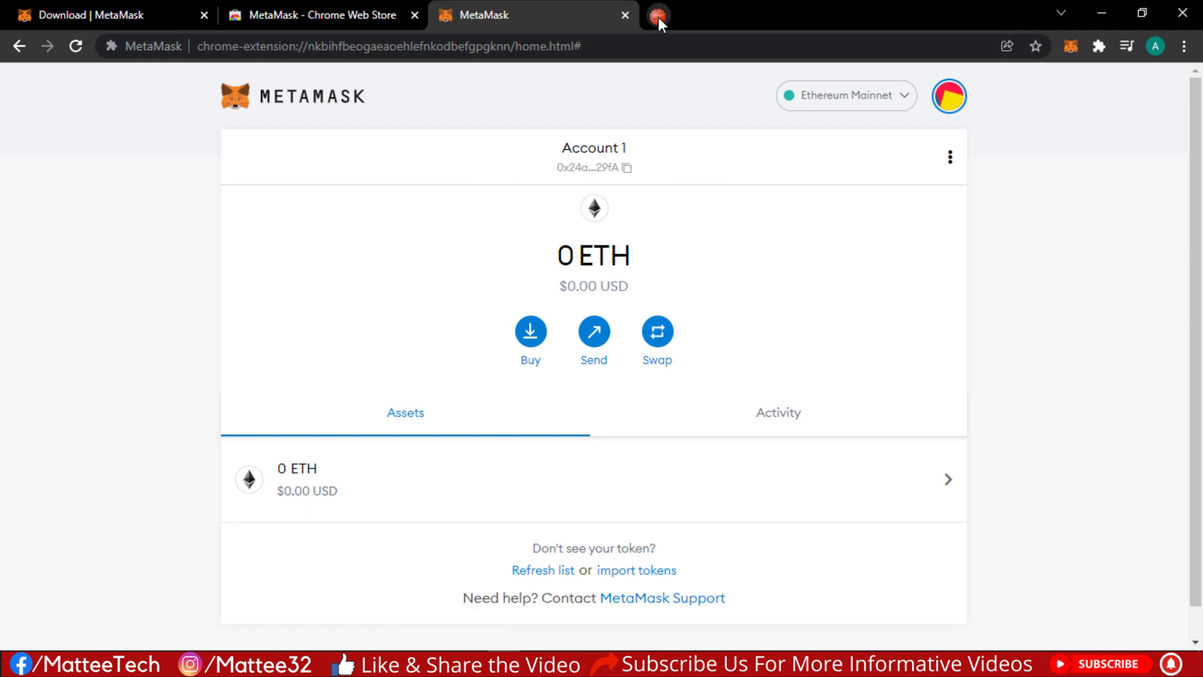
# Load opensea.io in a new tab and connect the MetaMask account to it
pyautogui.click(659, 15)
pyautogui.write('op')
pyautogui.write('en')
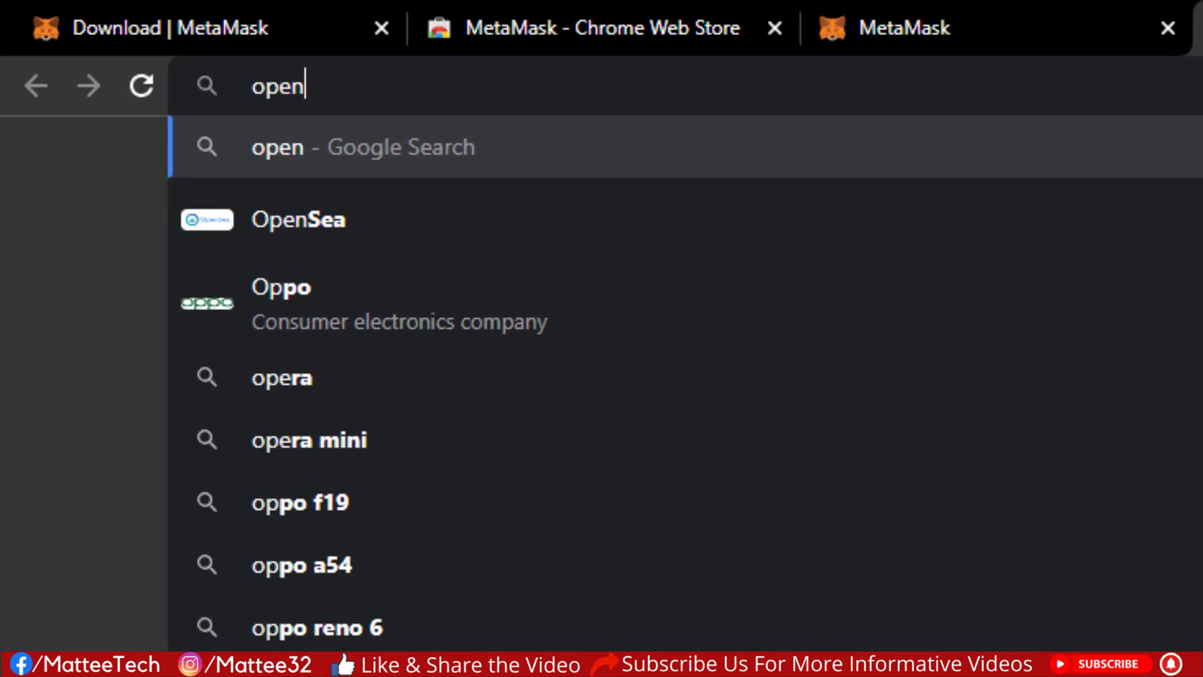
pyautogui.write('sea.io')
pyautogui.press('Return')
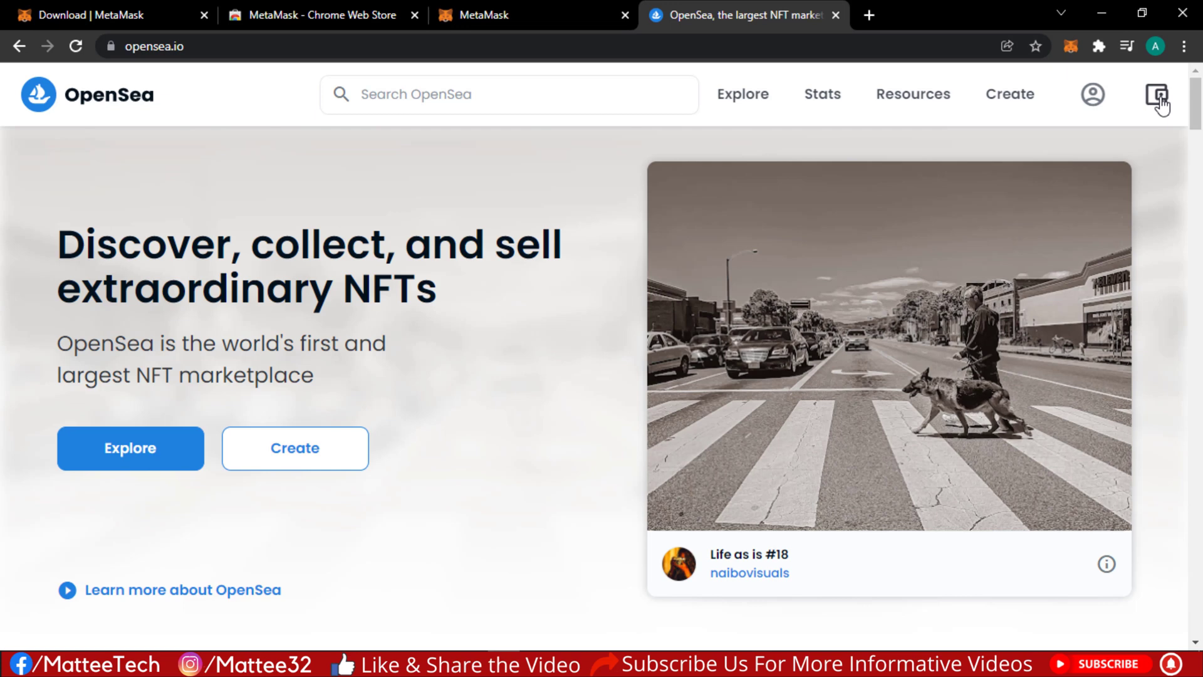
pyautogui.click(1159, 97)
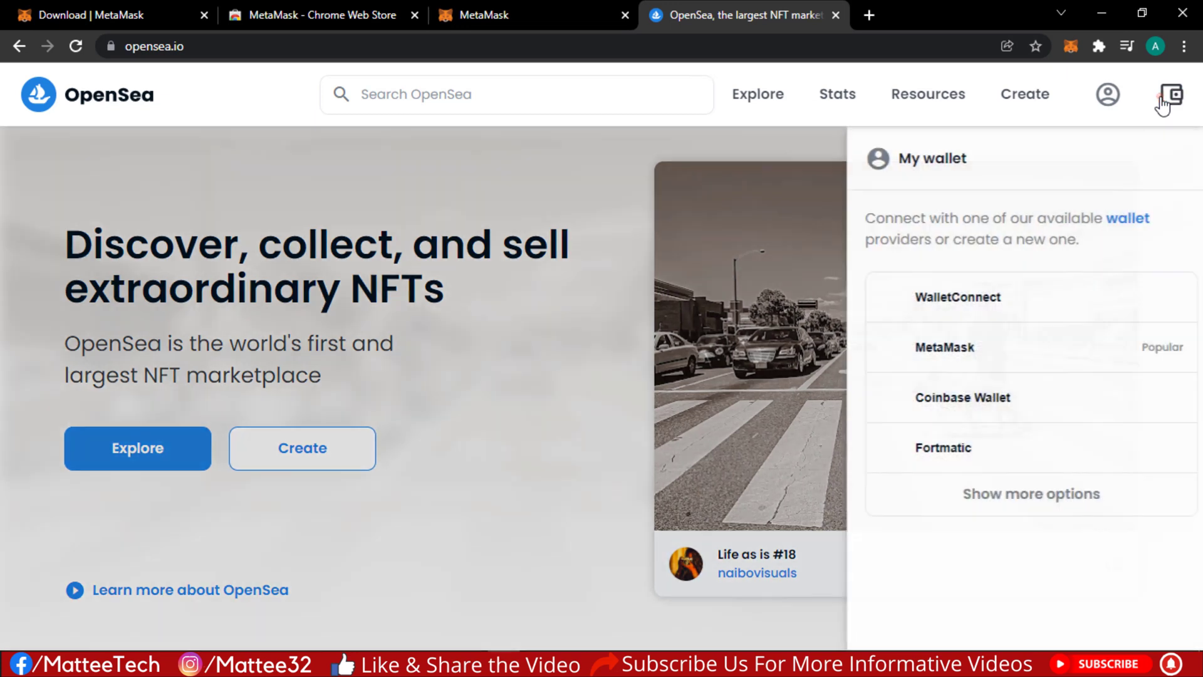
pyautogui.click(944, 357)
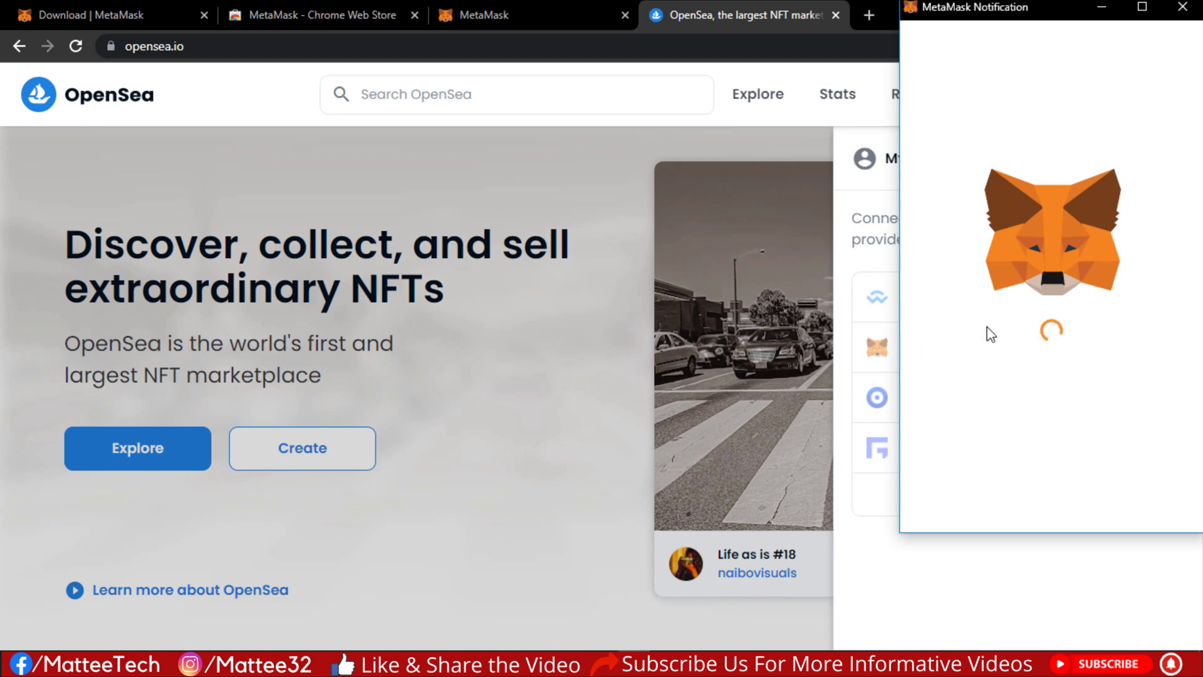
pyautogui.click(1133, 496)
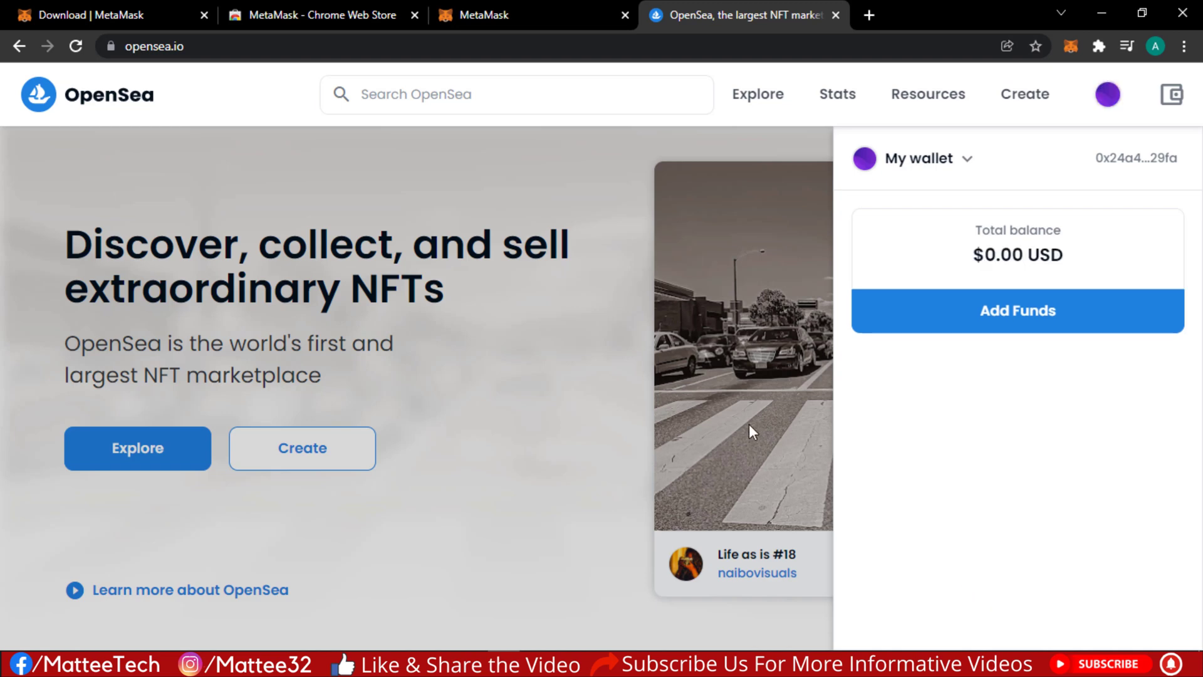
pyautogui.moveTo(1107, 95)
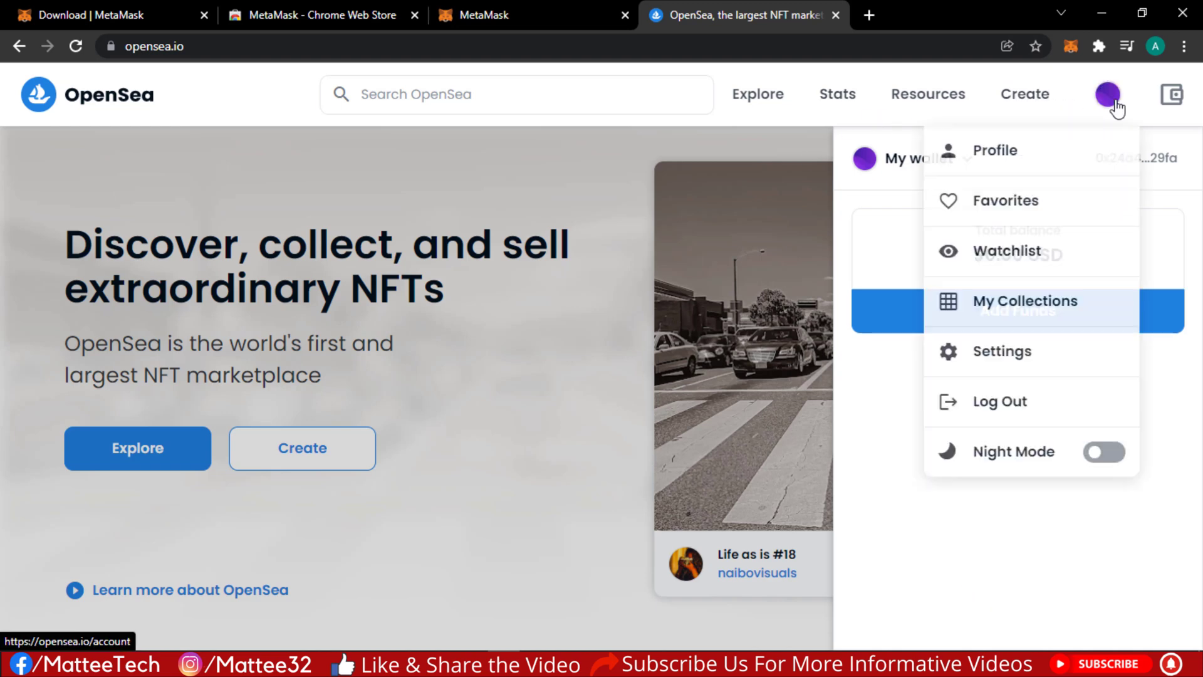
# Upload Desktop > My NFT.png as the profile picture, sign the login message and open Profile Settings
pyautogui.click(996, 149)
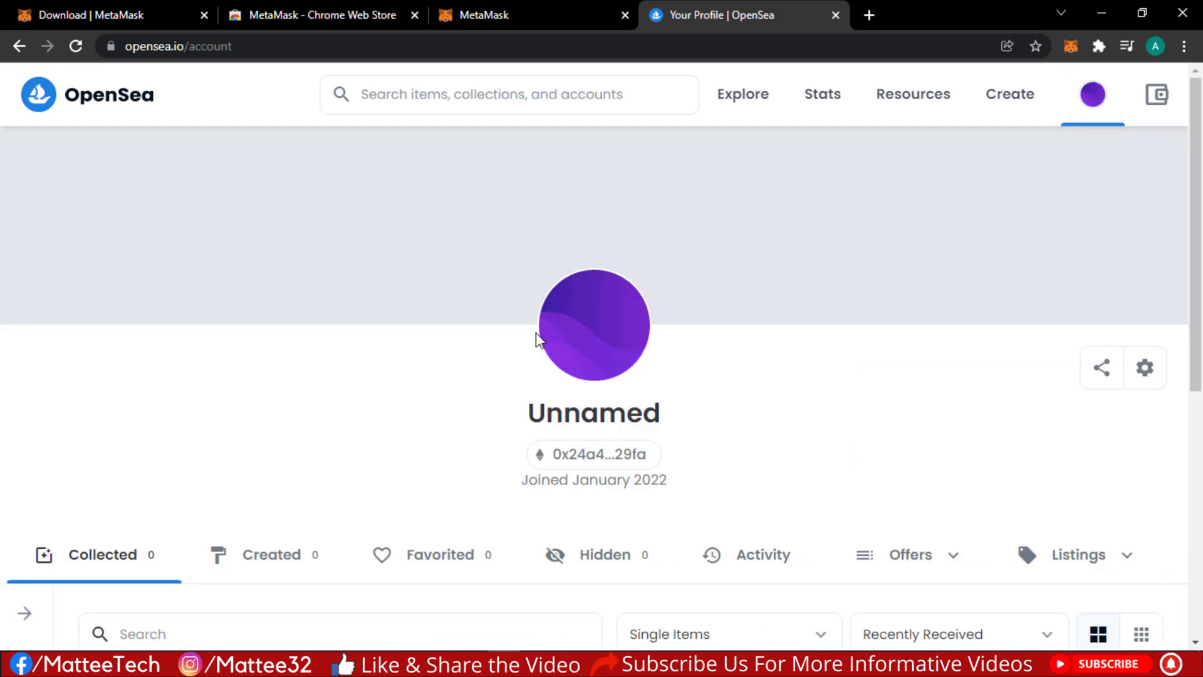
pyautogui.click(591, 331)
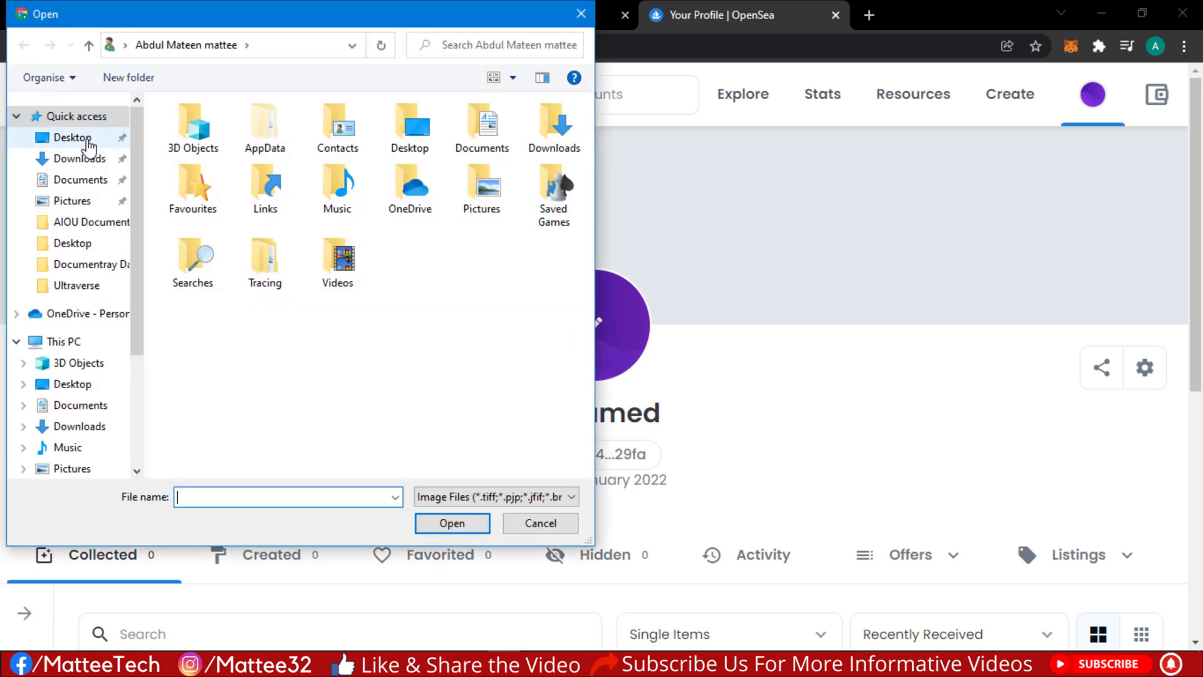
pyautogui.click(72, 138)
pyautogui.click(314, 160)
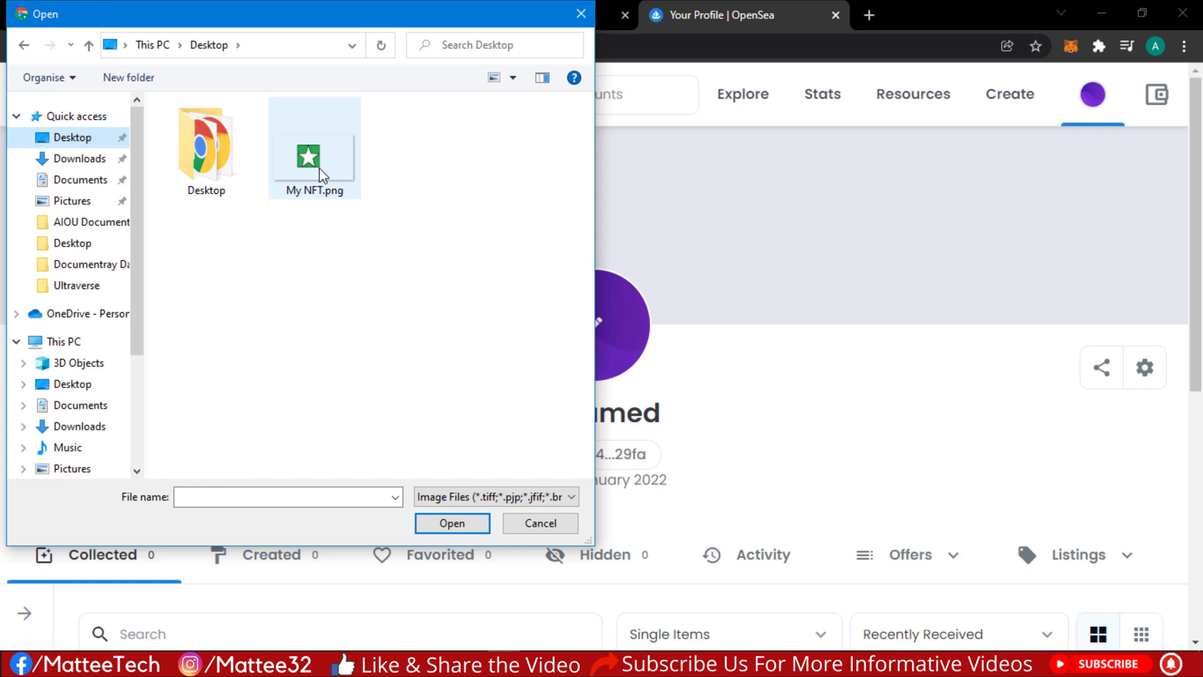
pyautogui.doubleClick(321, 174)
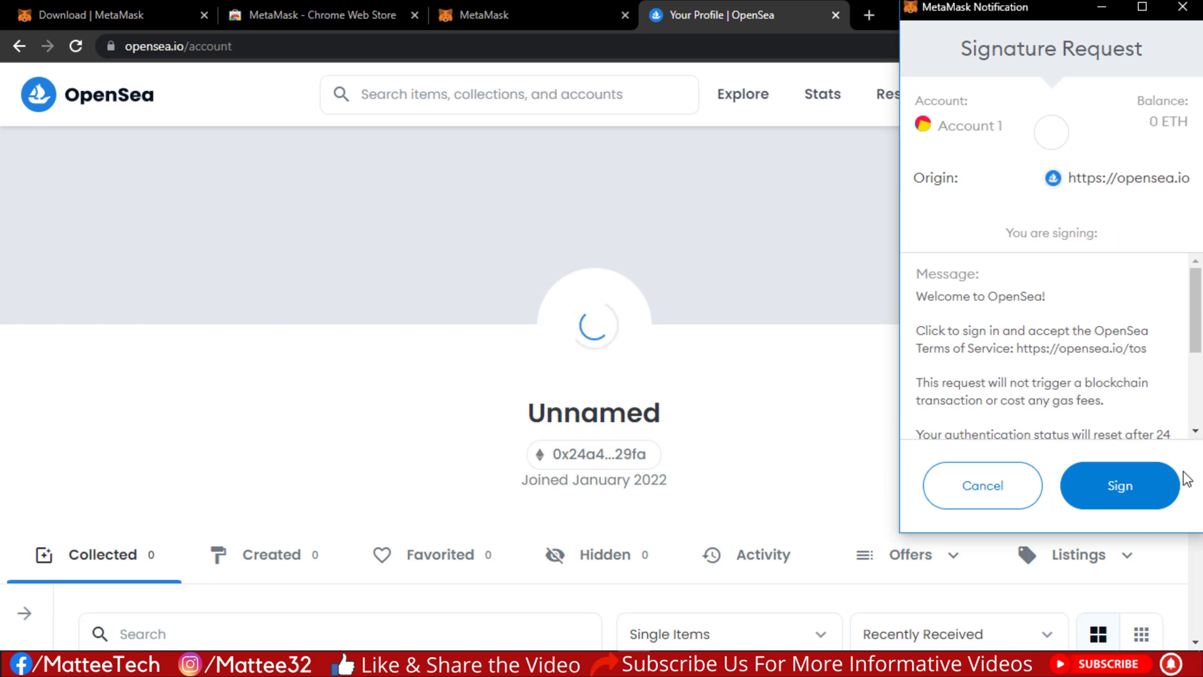
pyautogui.click(1135, 489)
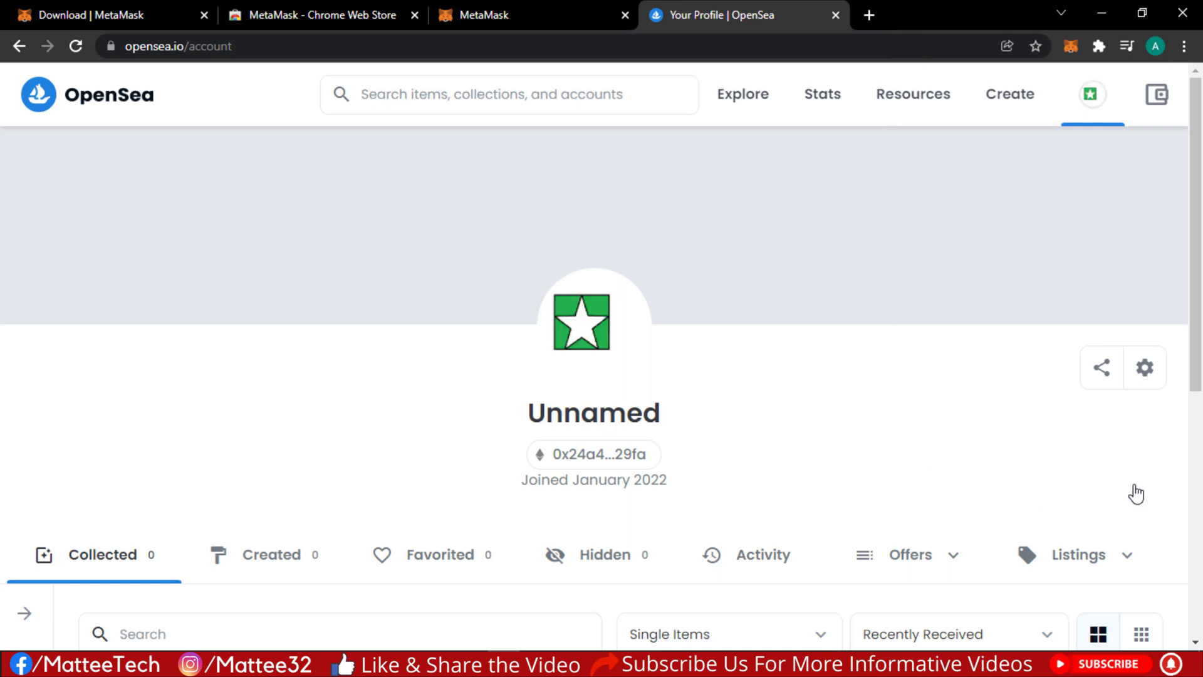
pyautogui.click(1145, 368)
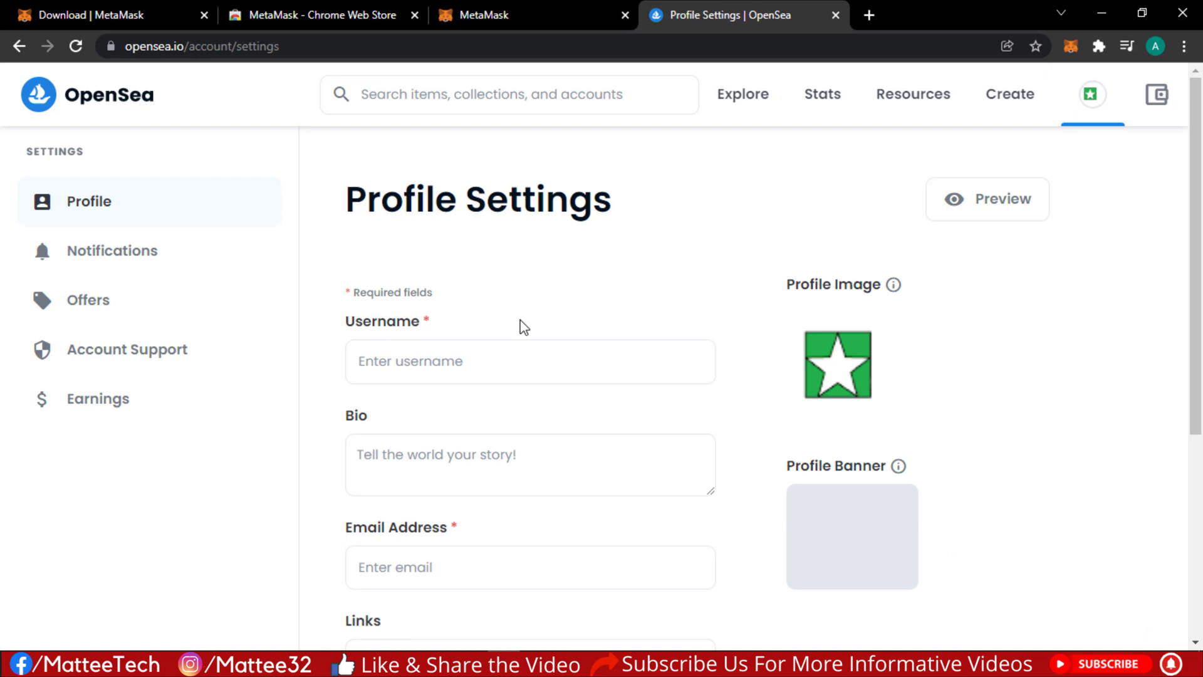
# Set the username to NFTforMillion after a taken name, then move to the Email Address field
pyautogui.click(517, 364)
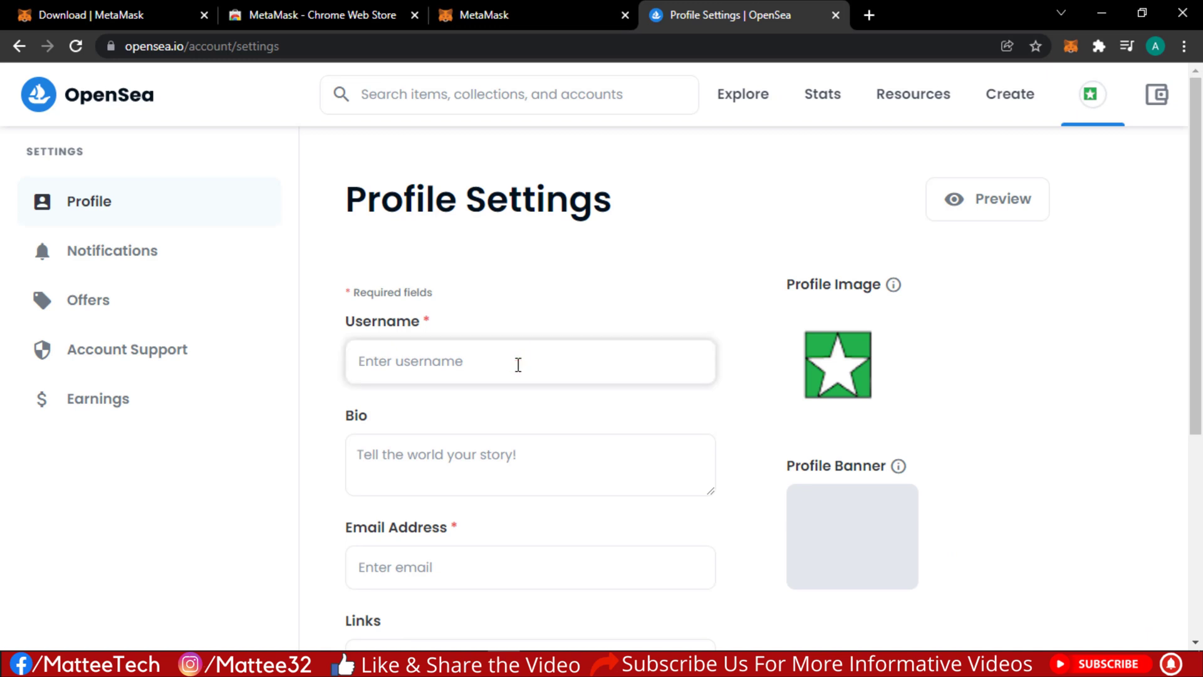
pyautogui.write('MillionB')
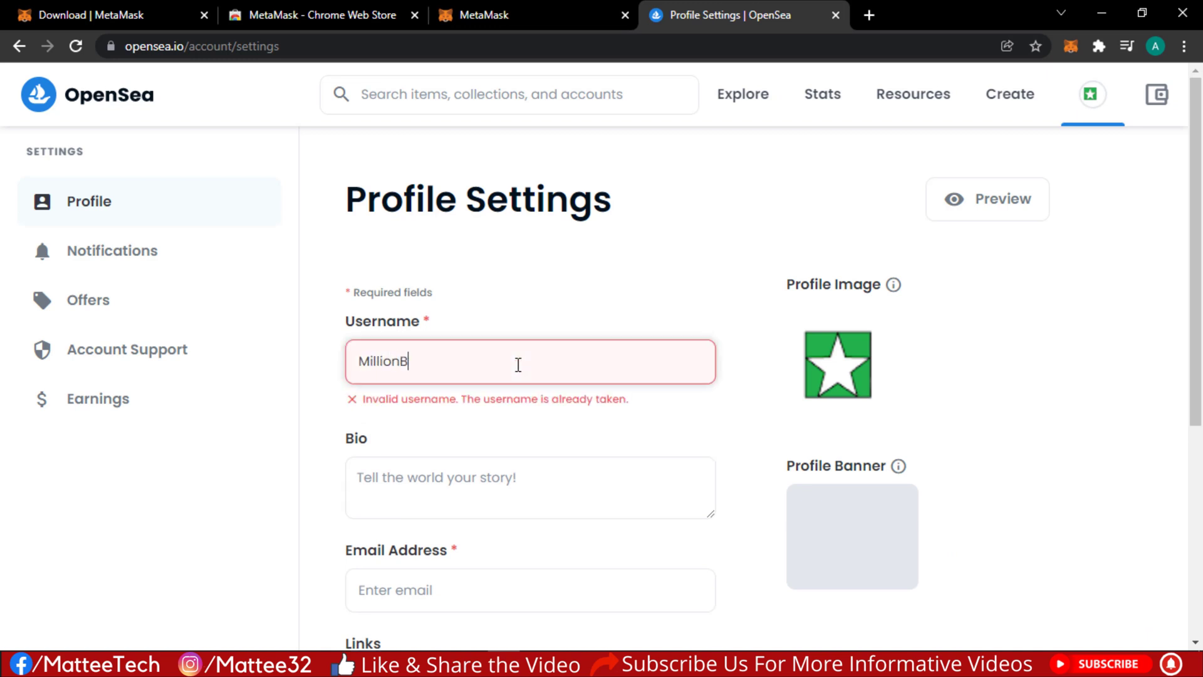
pyautogui.write('FT')
pyautogui.hotkey('ctrl', 'a')
pyautogui.write('NF')
pyautogui.click(480, 459)
pyautogui.click(443, 568)
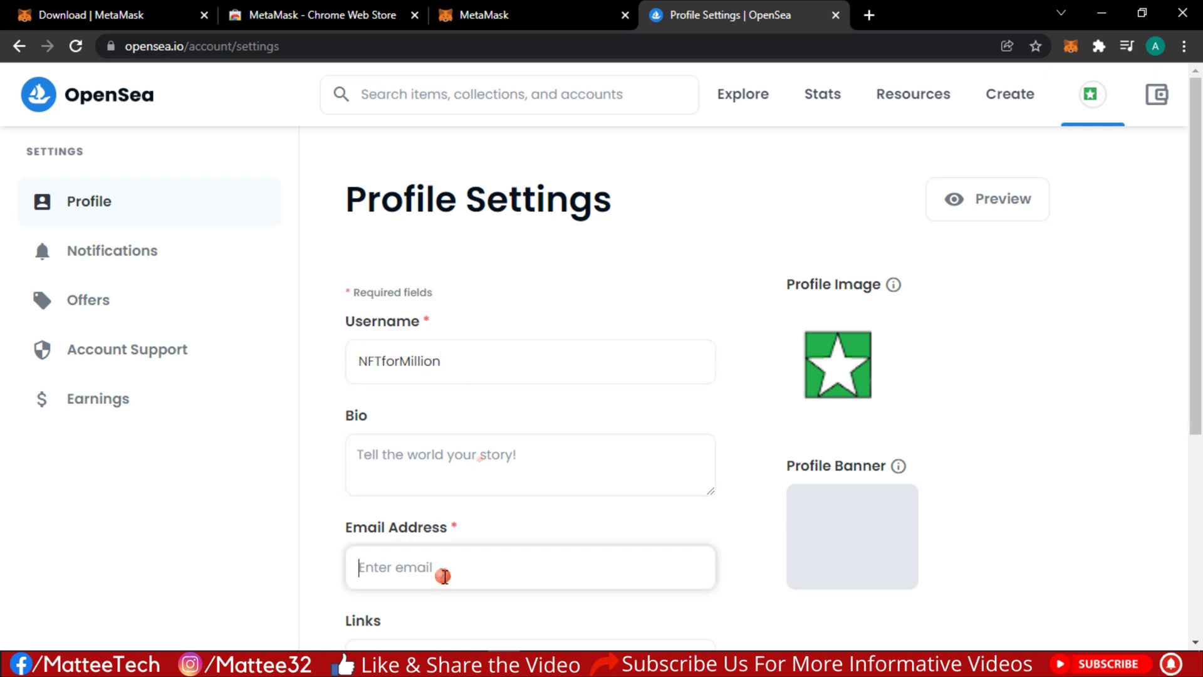
pyautogui.moveTo(342, 532); pyautogui.dragTo(486, 536)
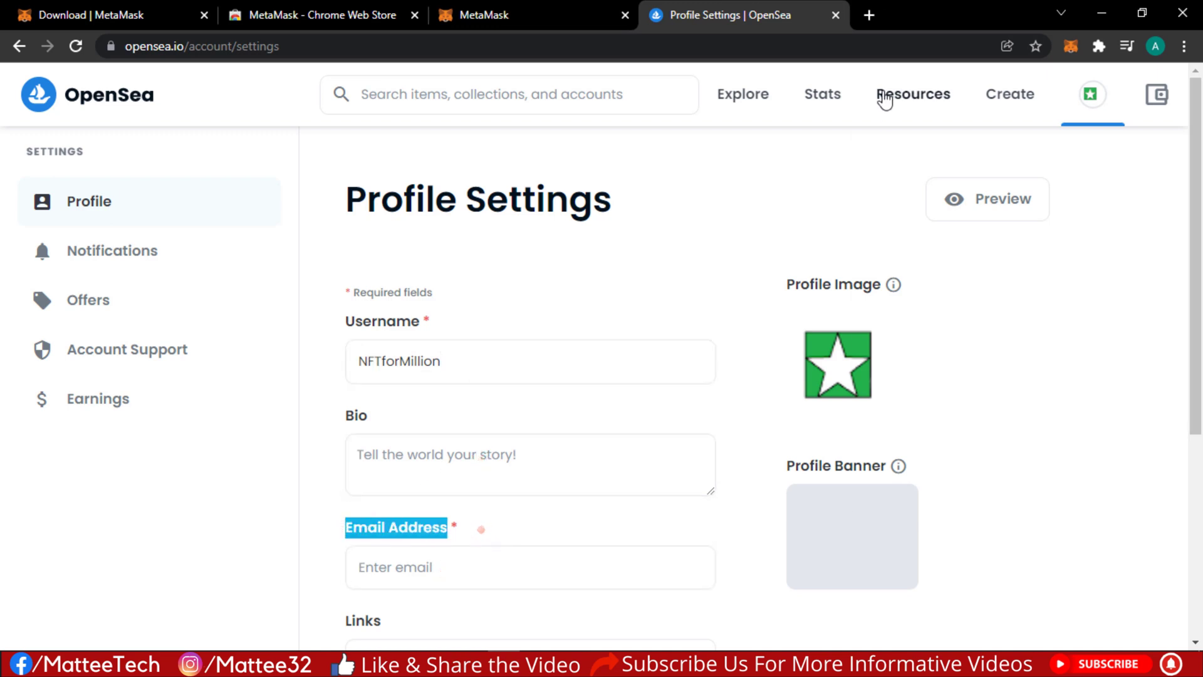
# Get a disposable address from temp-mail.org in a new tab and copy it
pyautogui.click(868, 15)
pyautogui.write('temp email')
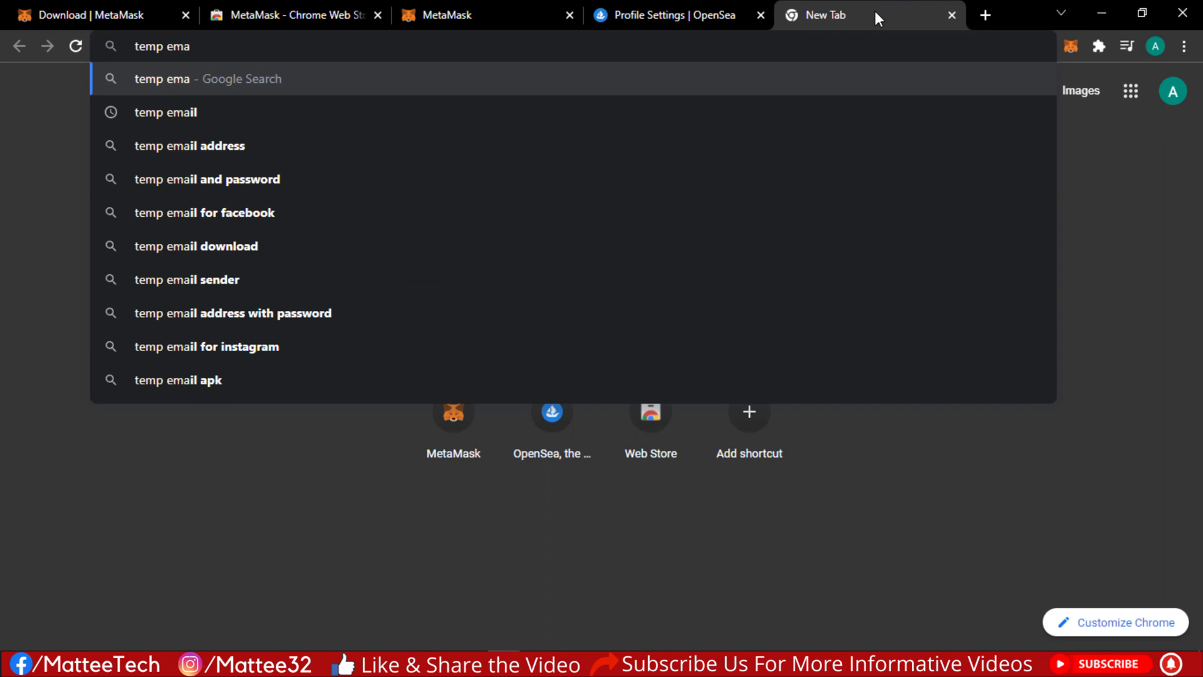
pyautogui.press('Return')
pyautogui.click(286, 263)
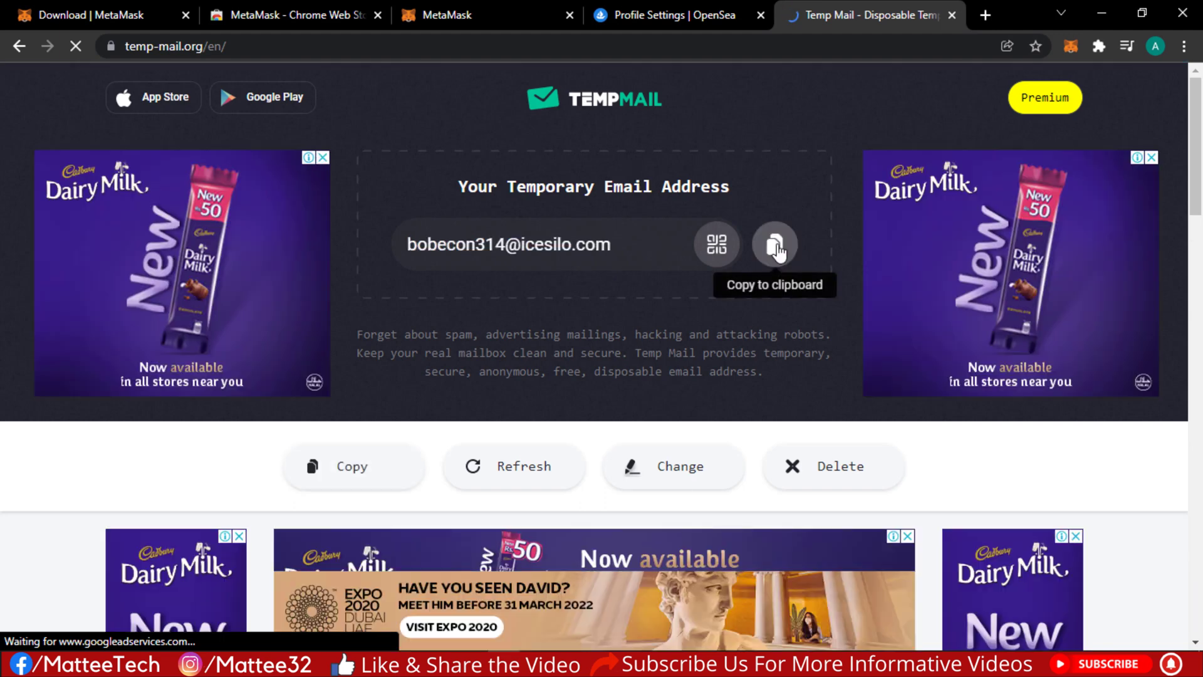
pyautogui.click(775, 247)
pyautogui.click(654, 14)
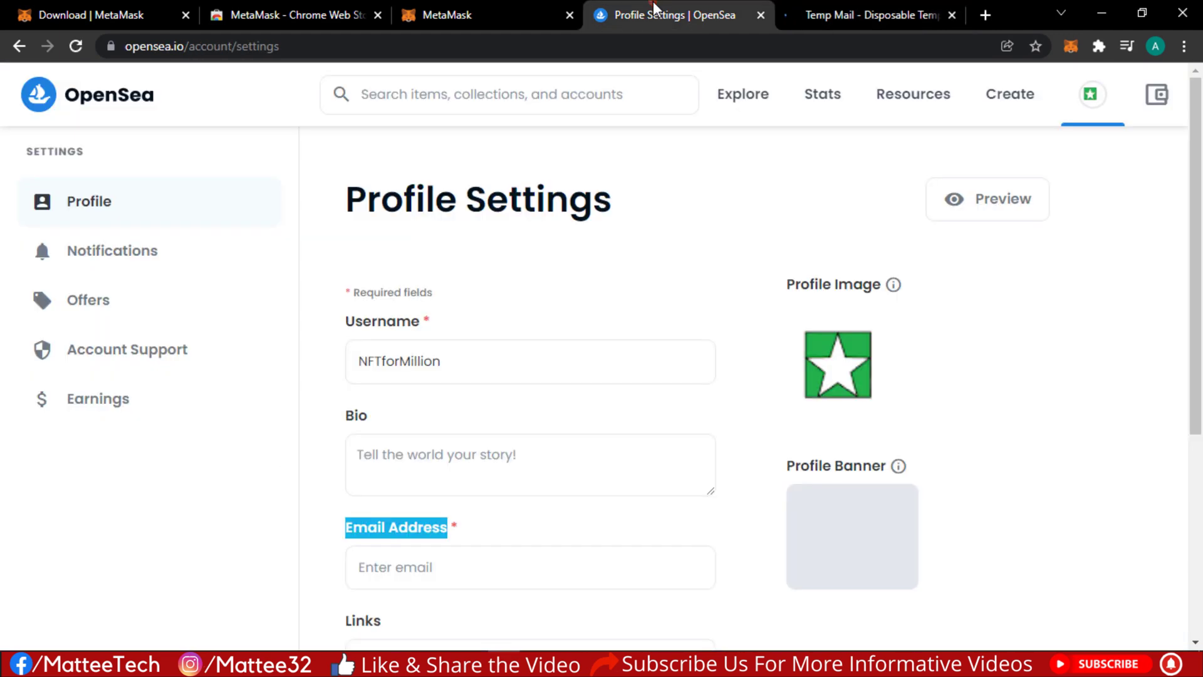
pyautogui.click(491, 565)
pyautogui.hotkey('ctrl', 'v')
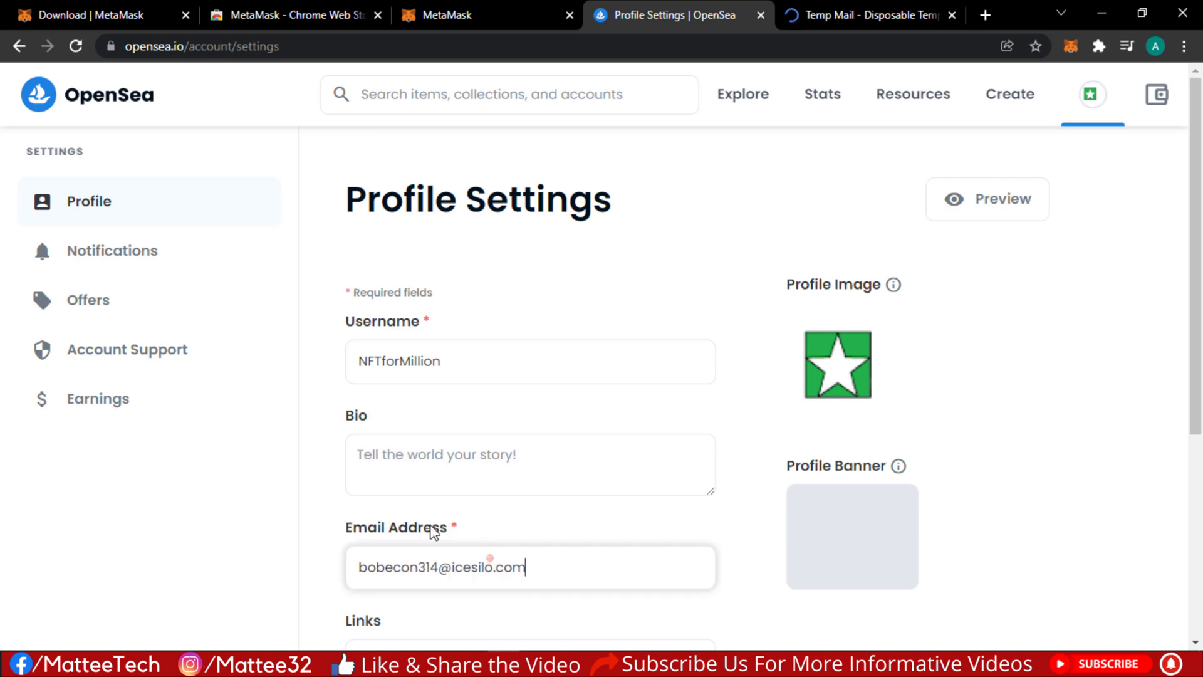
pyautogui.scroll(-2, 319, 485)
pyautogui.scroll(-2, 320, 486)
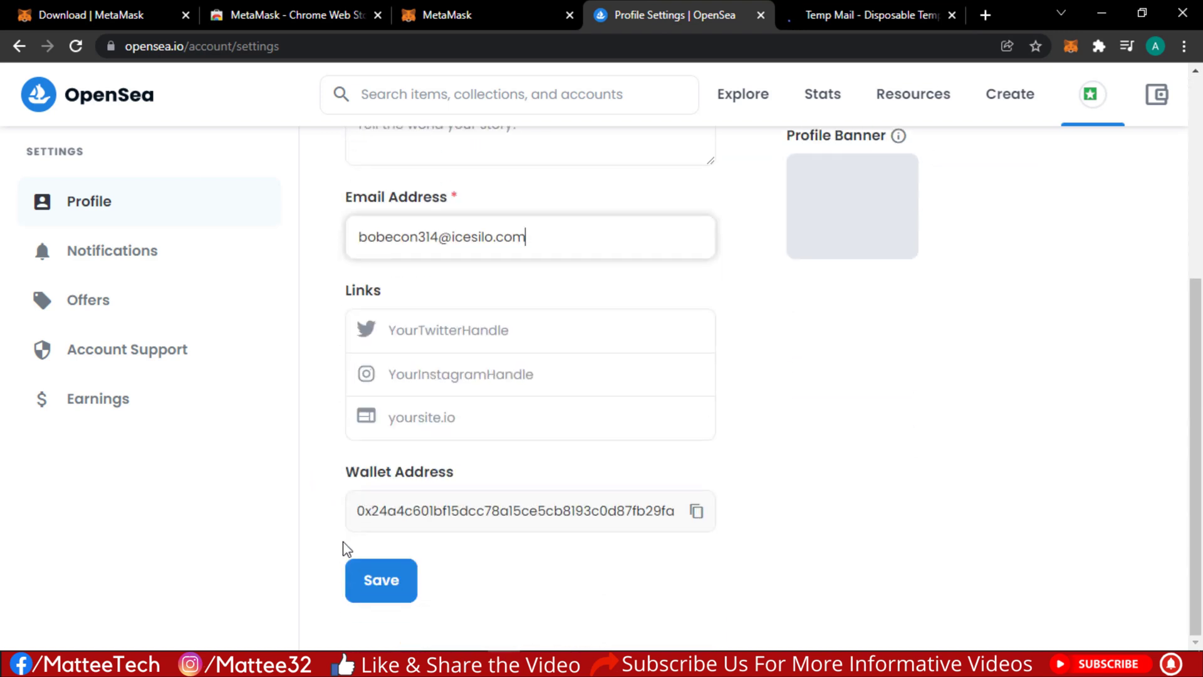
pyautogui.click(381, 580)
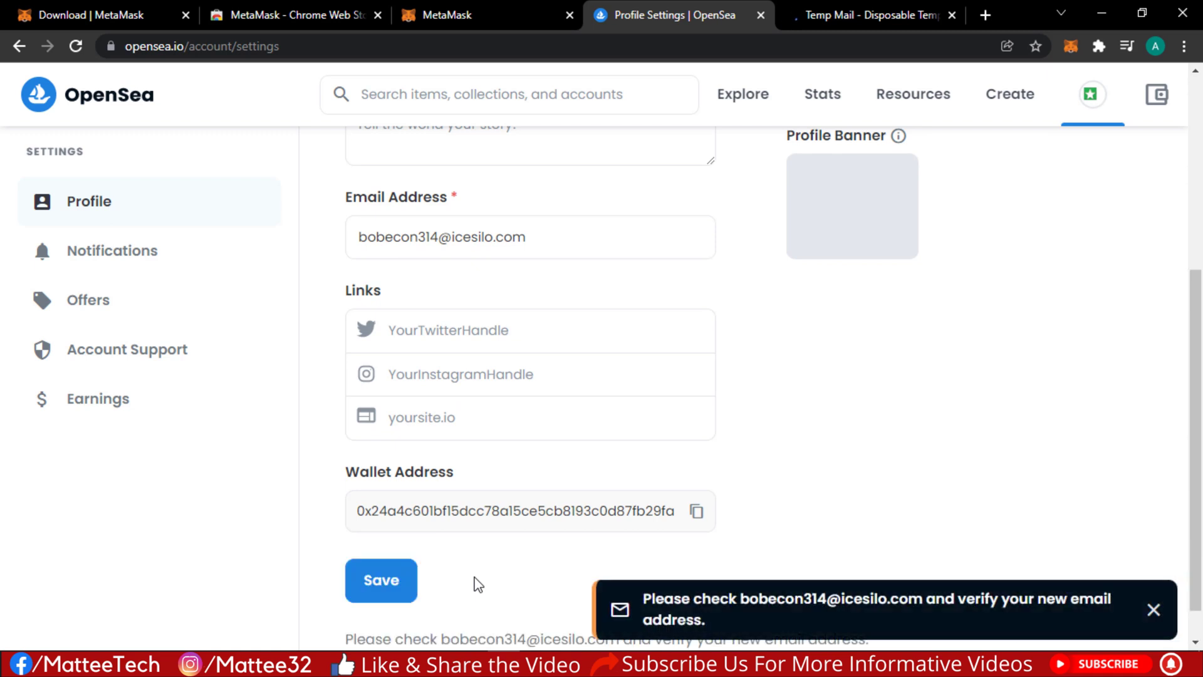
pyautogui.moveTo(719, 599); pyautogui.dragTo(1028, 599)
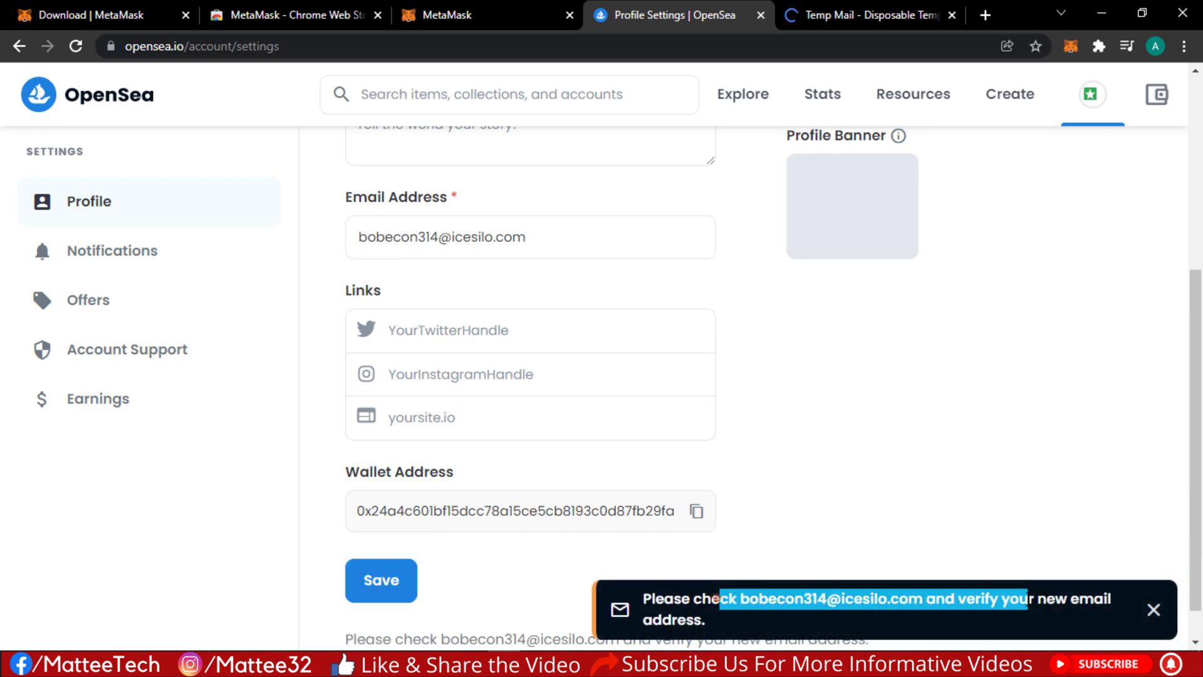
# Open the OpenSea verification email in the Temp Mail inbox to confirm the address
pyautogui.click(865, 14)
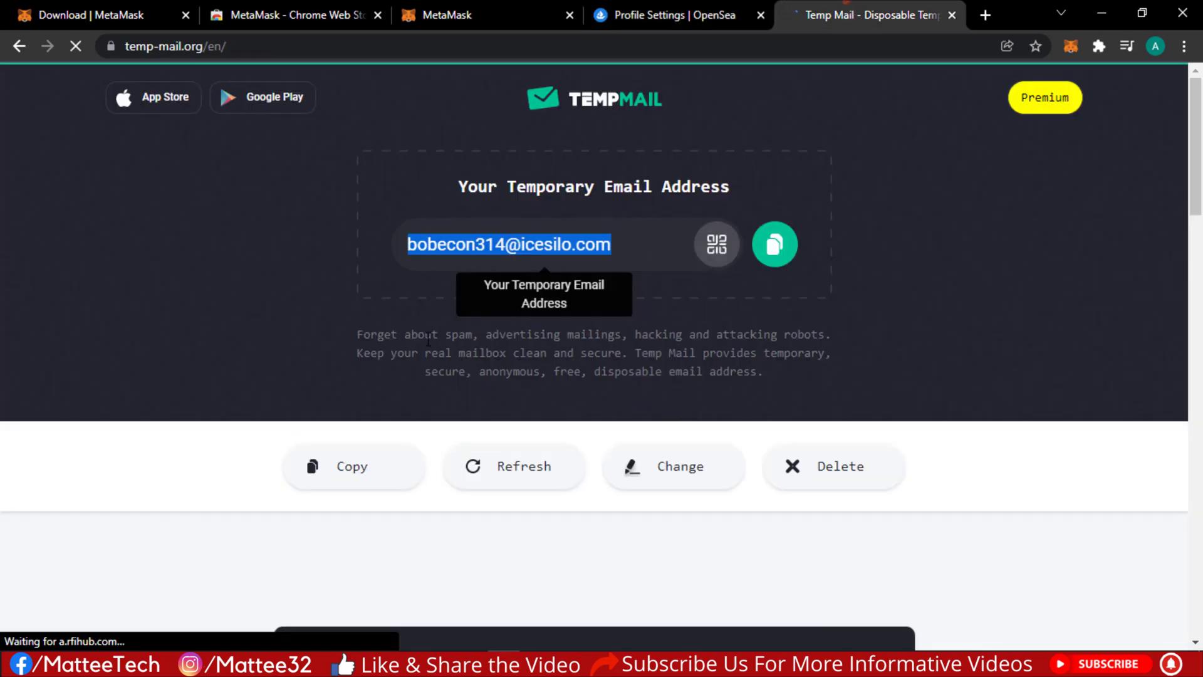
pyautogui.scroll(-3, 414, 348)
pyautogui.scroll(-2, 415, 348)
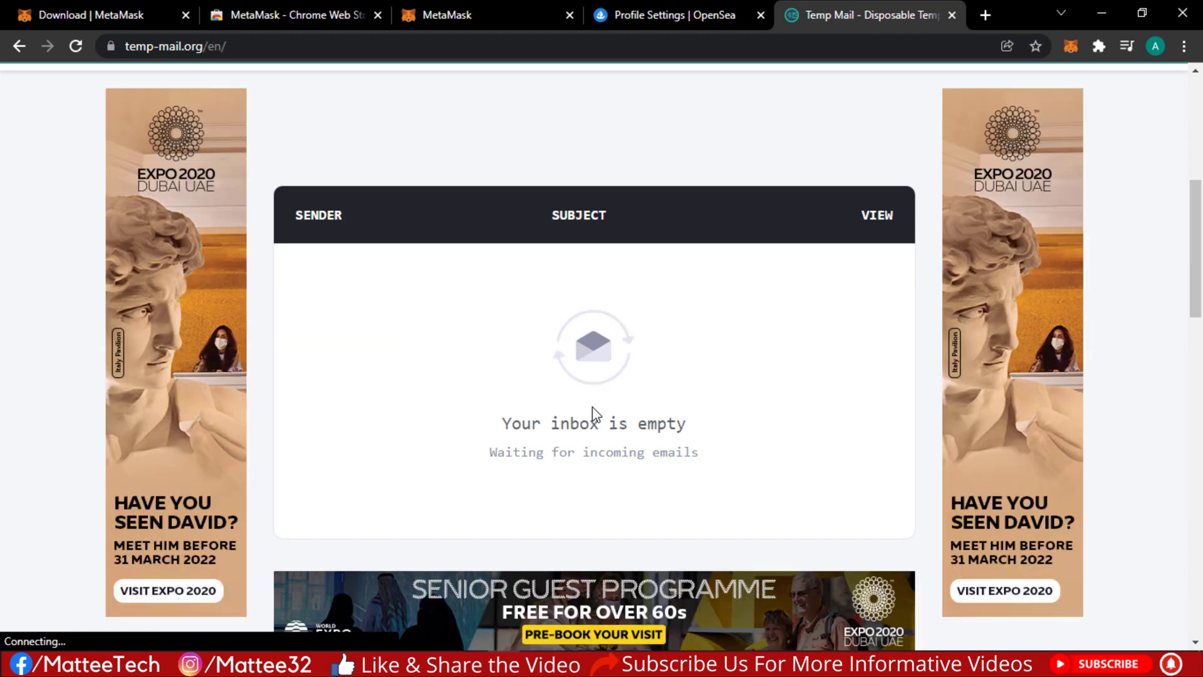
pyautogui.moveTo(292, 263); pyautogui.dragTo(732, 277)
pyautogui.click(732, 276)
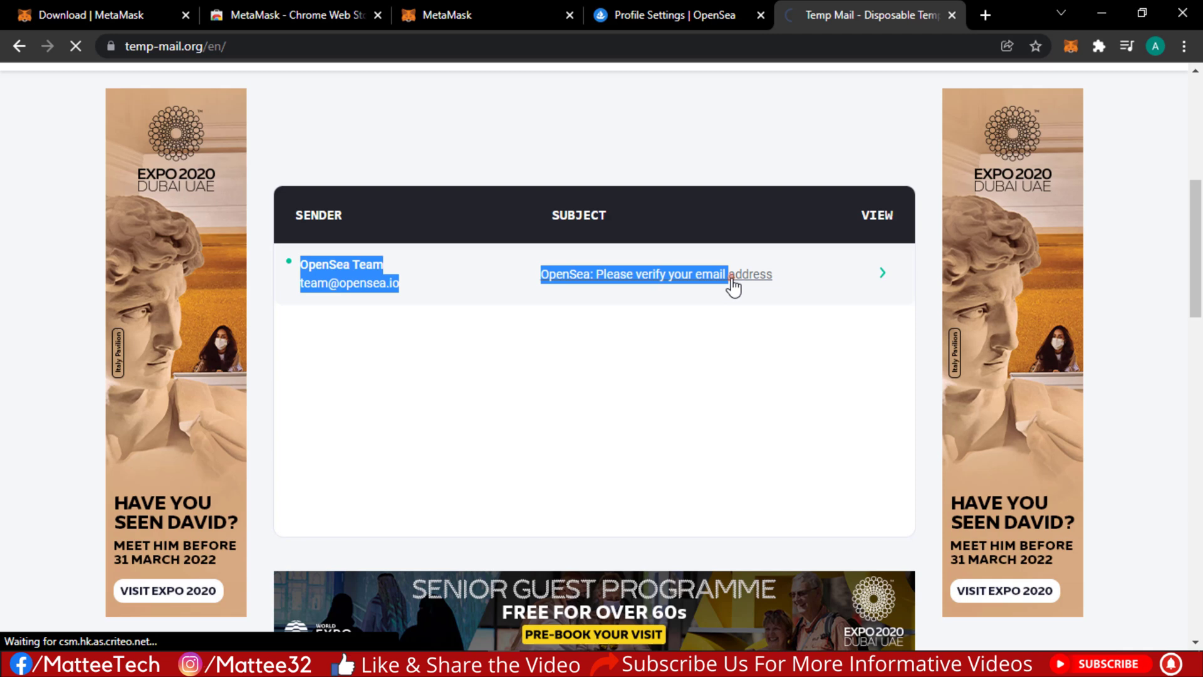
pyautogui.scroll(-3, 206, 404)
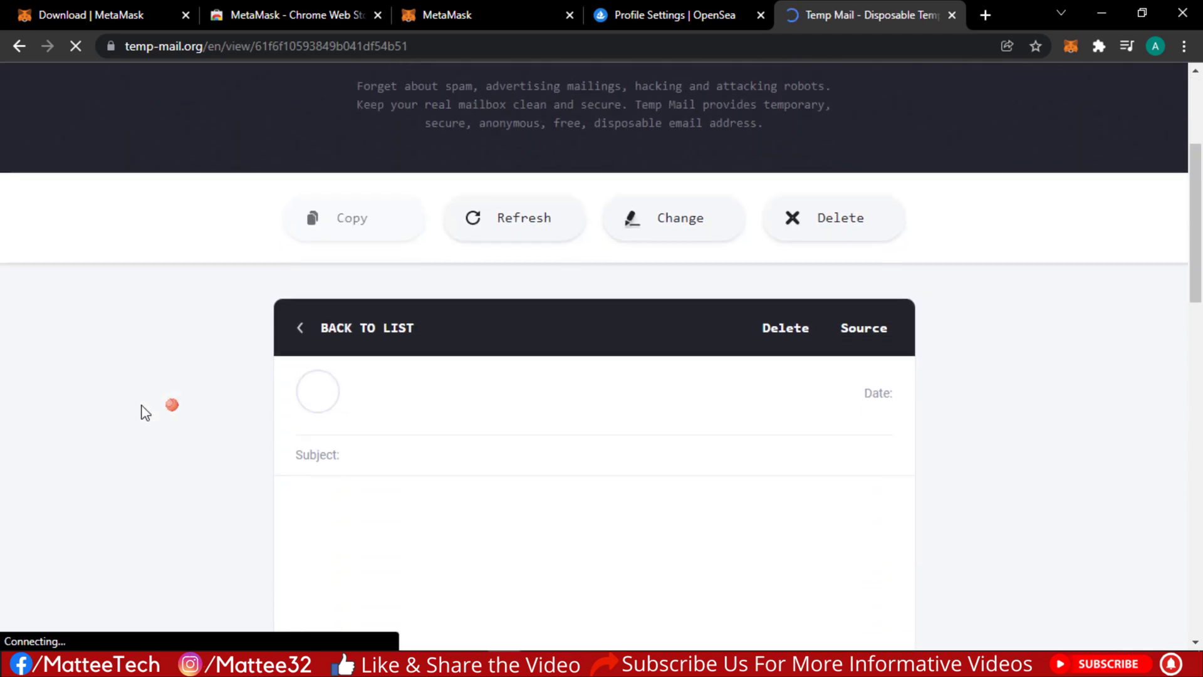
pyautogui.scroll(-2, 145, 412)
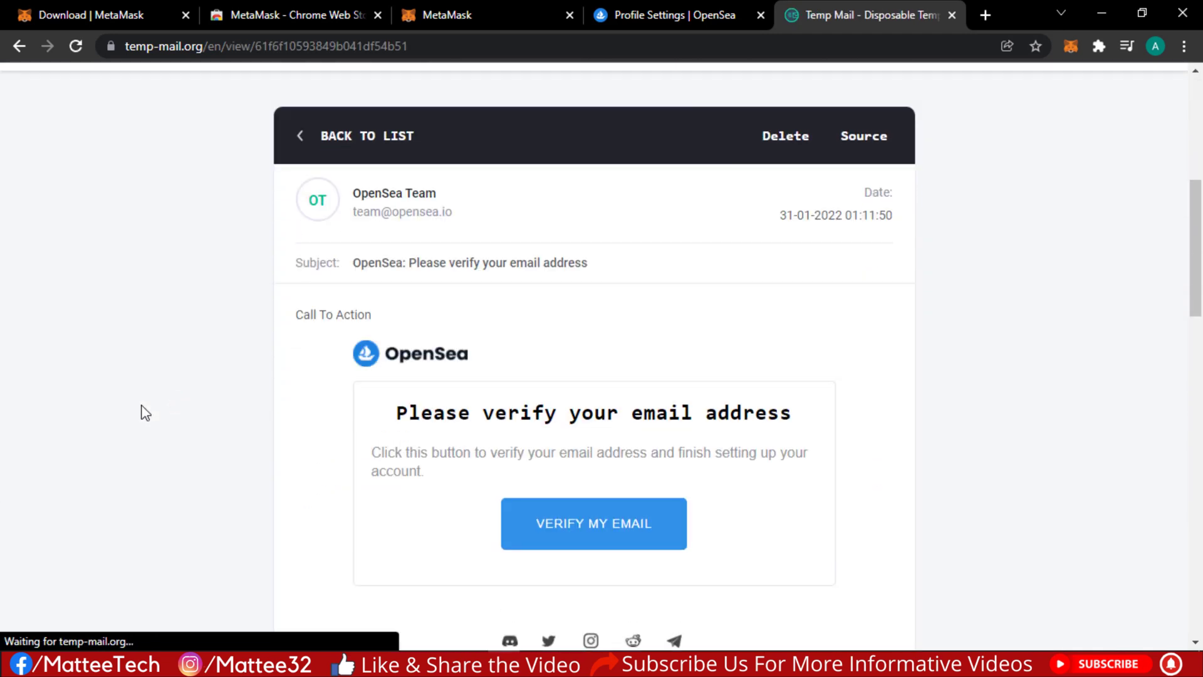
pyautogui.scroll(-1, 145, 412)
pyautogui.scroll(1, 511, 426)
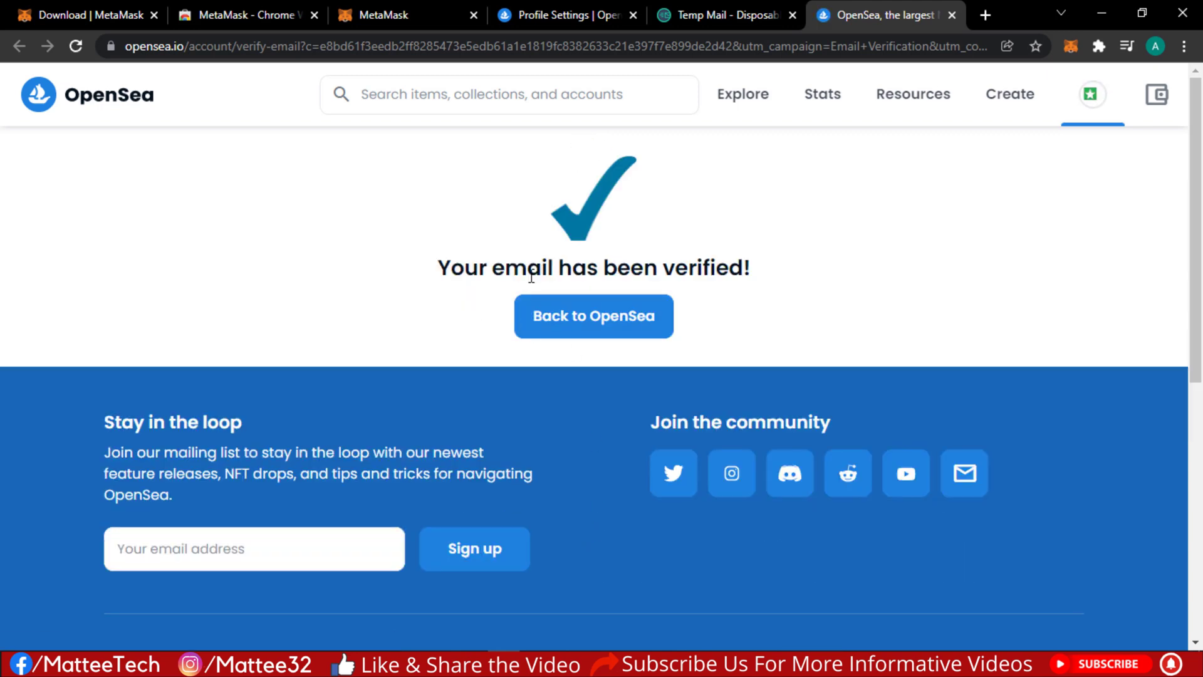
# Return to OpenSea from the verification page and open the Create New Item form
pyautogui.click(602, 315)
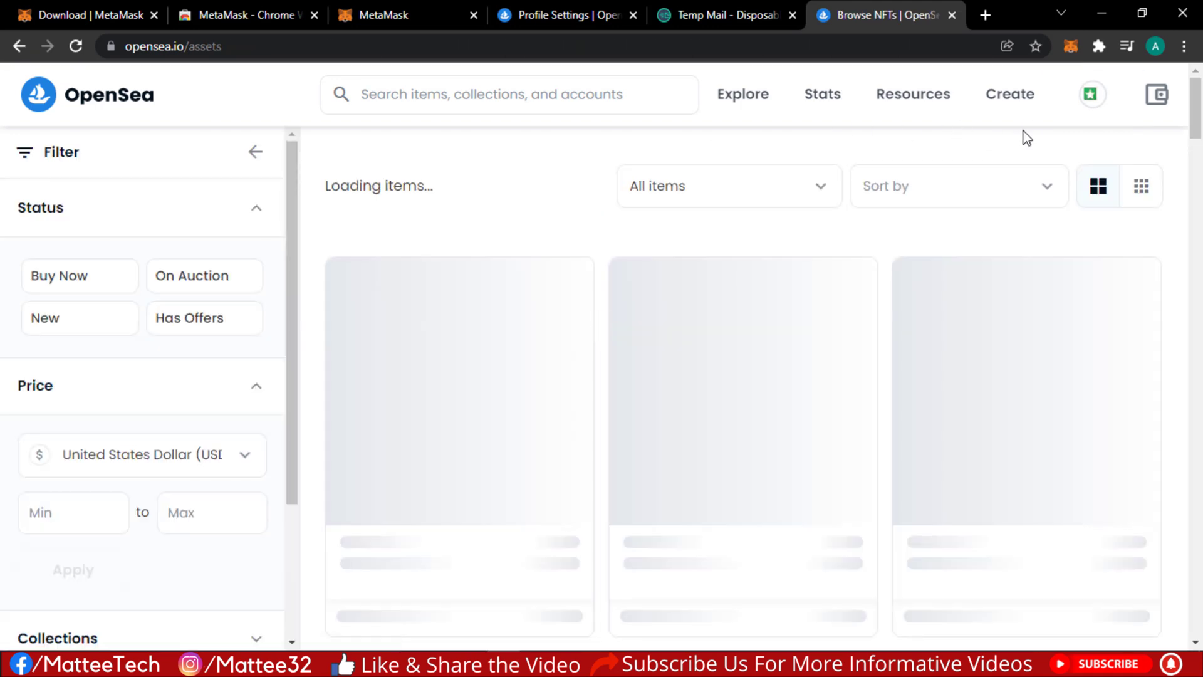
pyautogui.click(1009, 95)
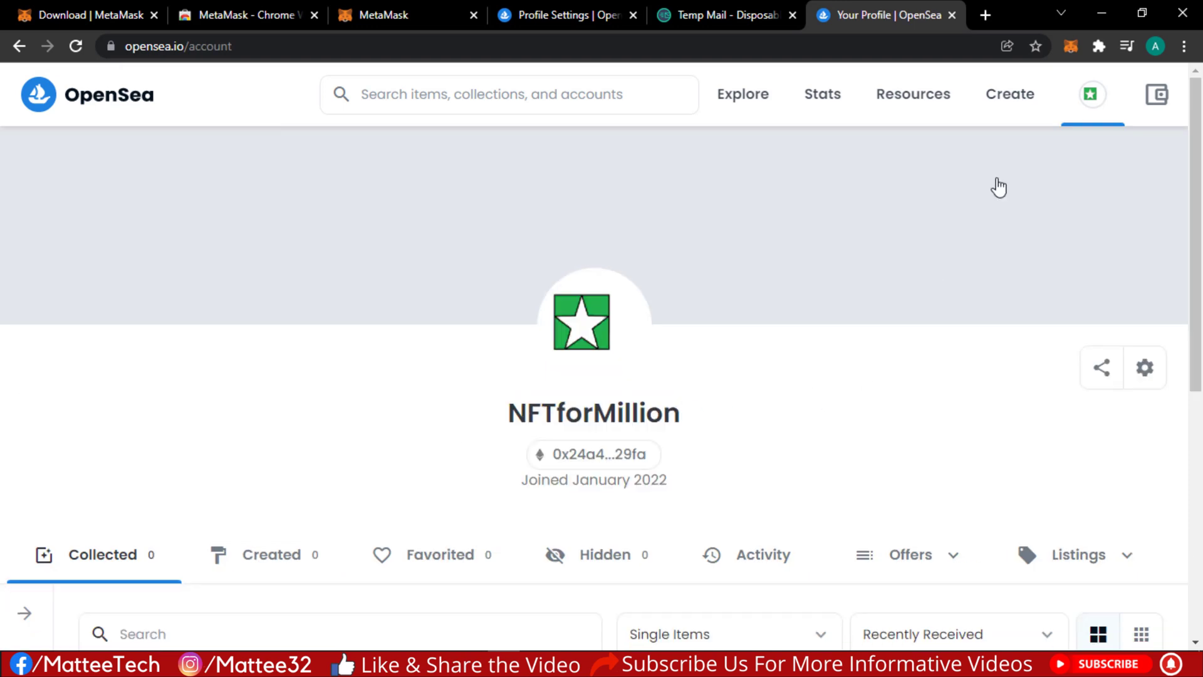
pyautogui.click(1015, 94)
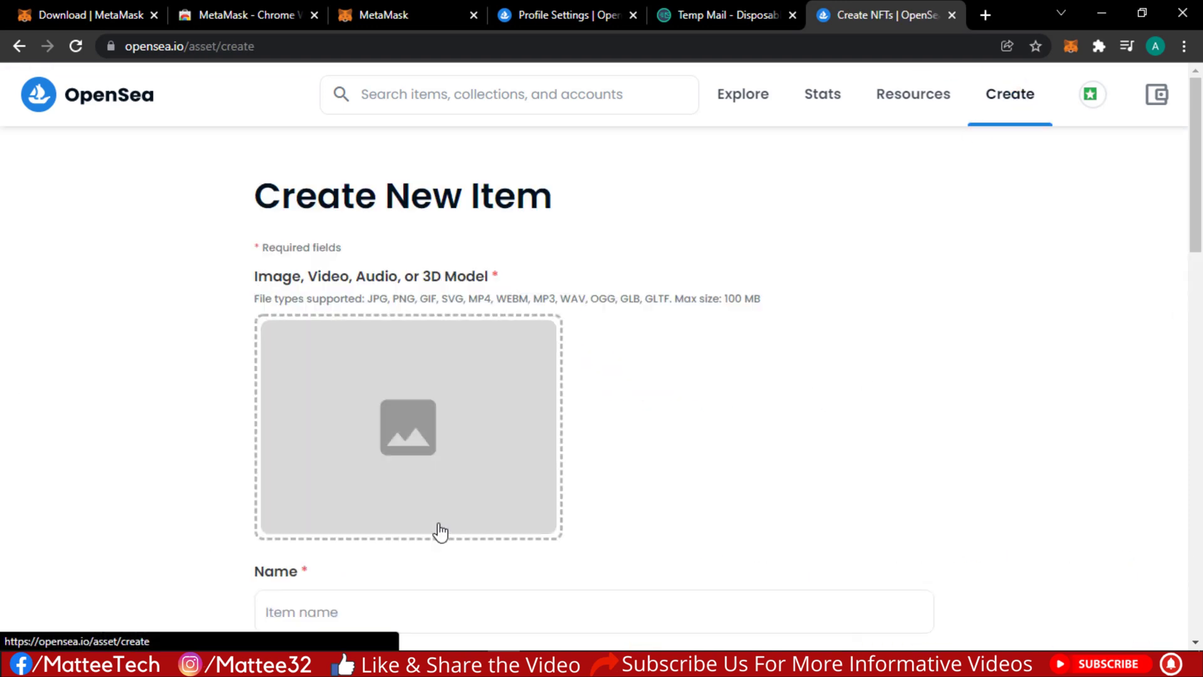
# Upload My NFT.png and enter the name My First NFT with the learning-purposes description
pyautogui.click(365, 435)
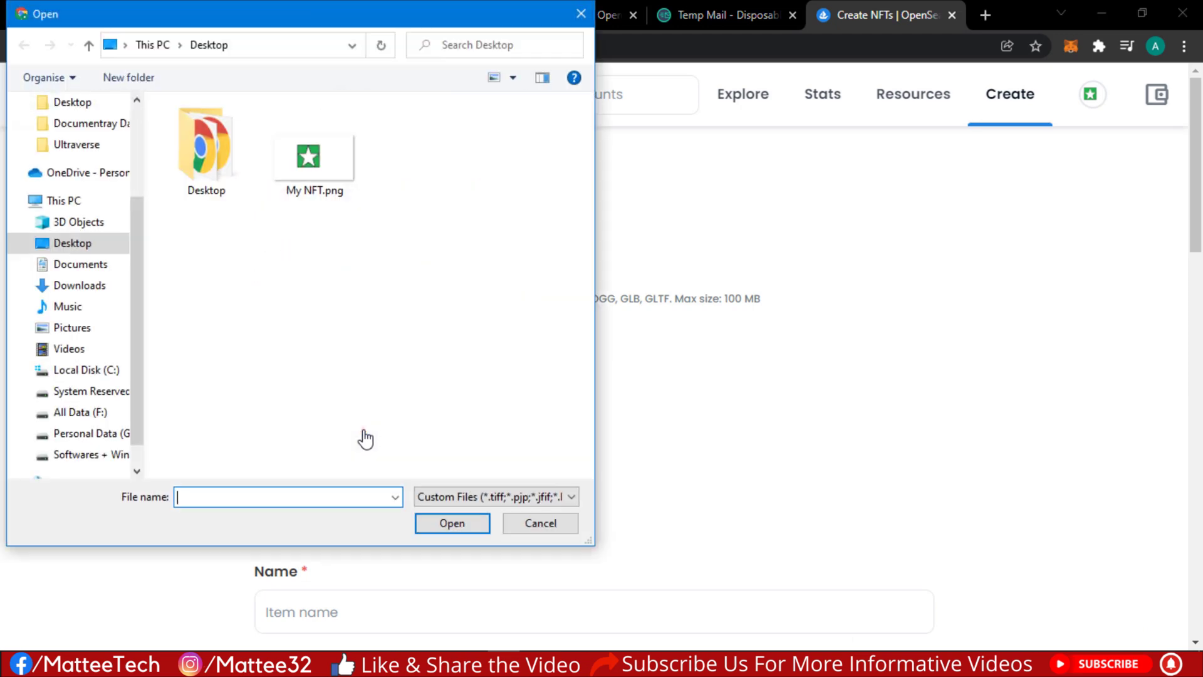
pyautogui.doubleClick(294, 176)
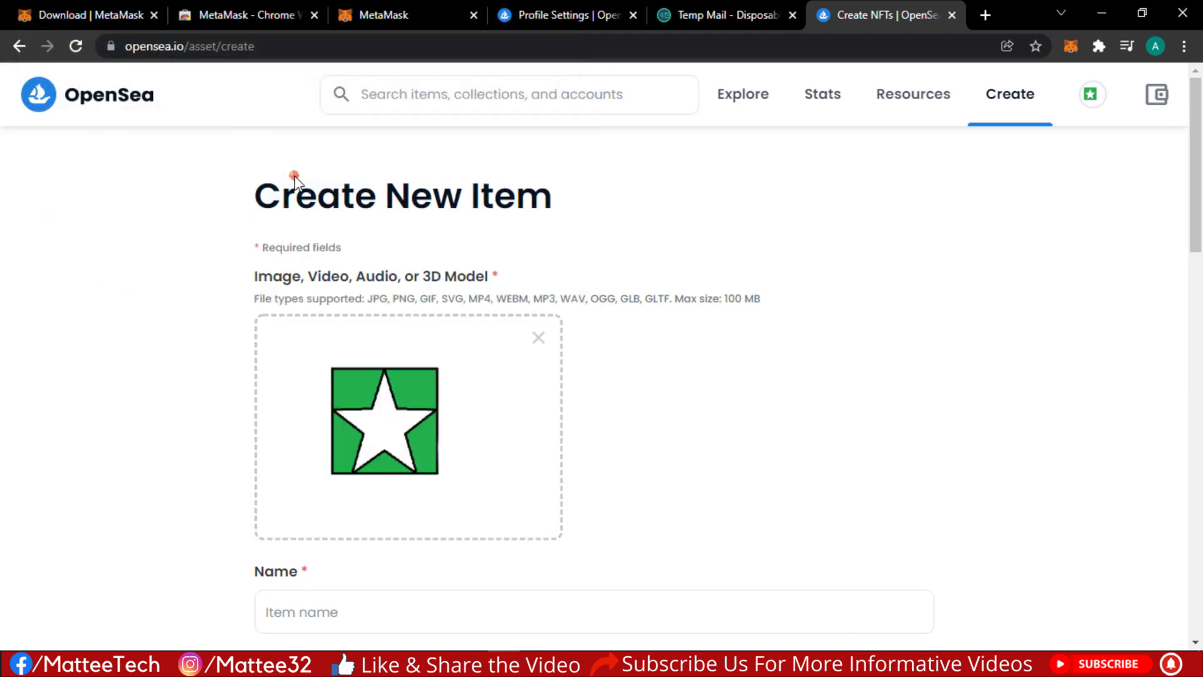
pyautogui.scroll(-2, 181, 439)
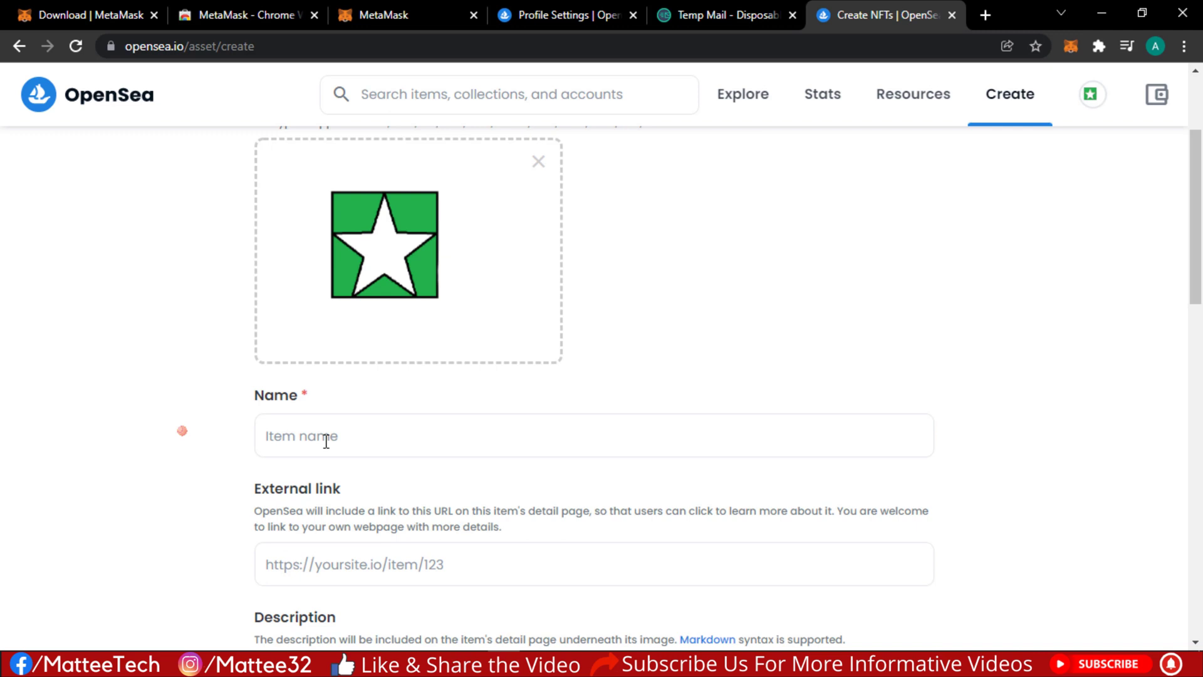
pyautogui.click(376, 432)
pyautogui.write('My First NFT')
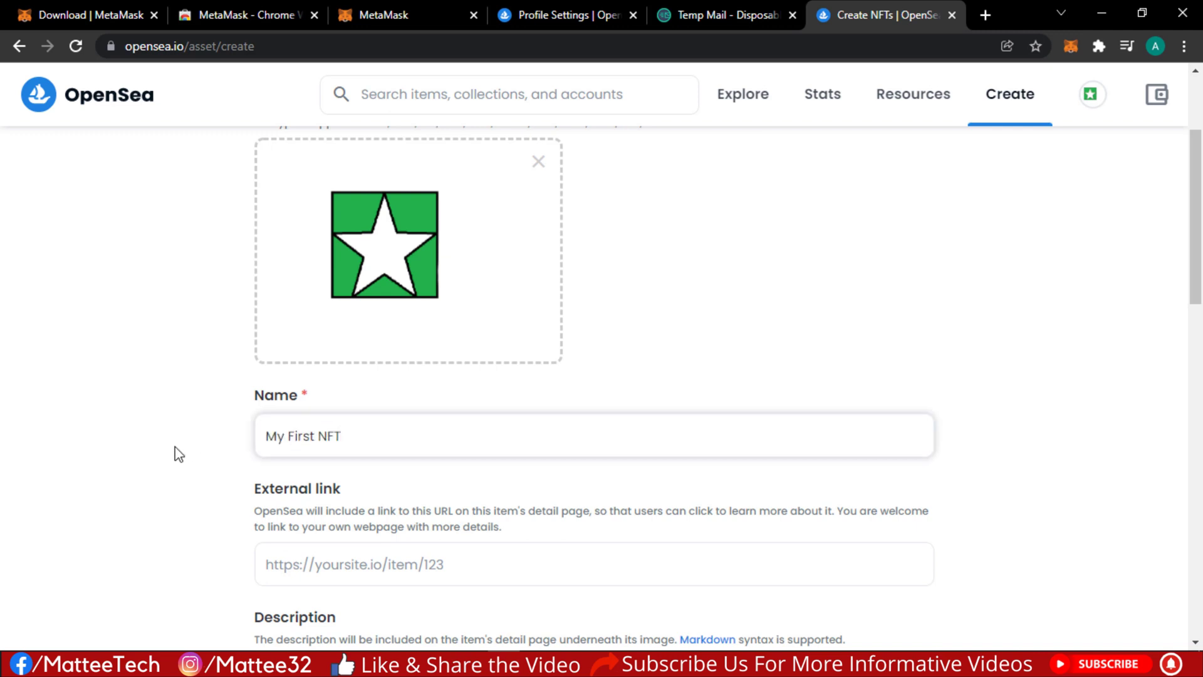
pyautogui.scroll(-3, 179, 454)
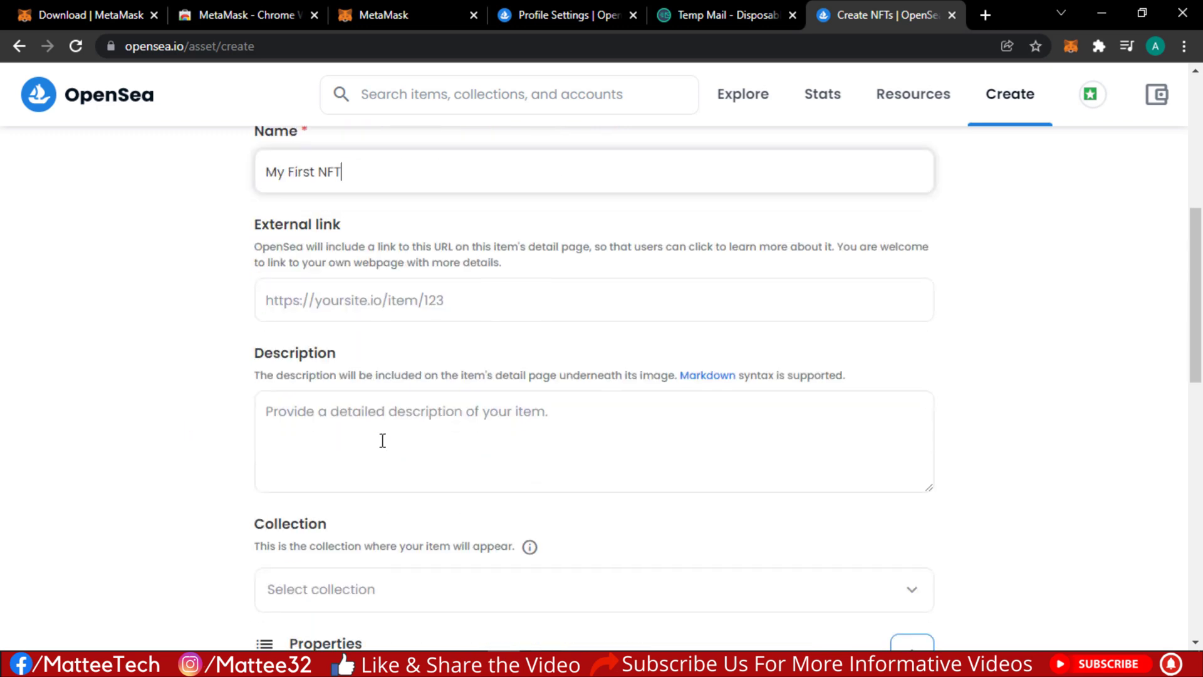
pyautogui.click(380, 439)
pyautogui.write('This NFT')
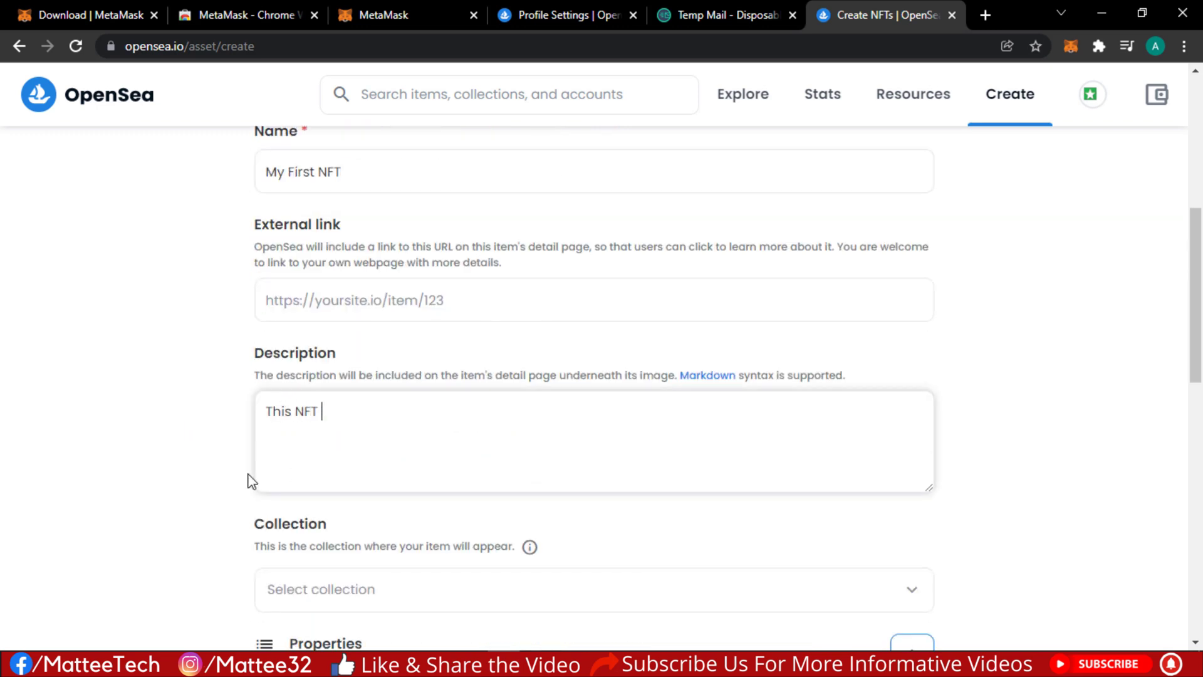
pyautogui.write('ing P')
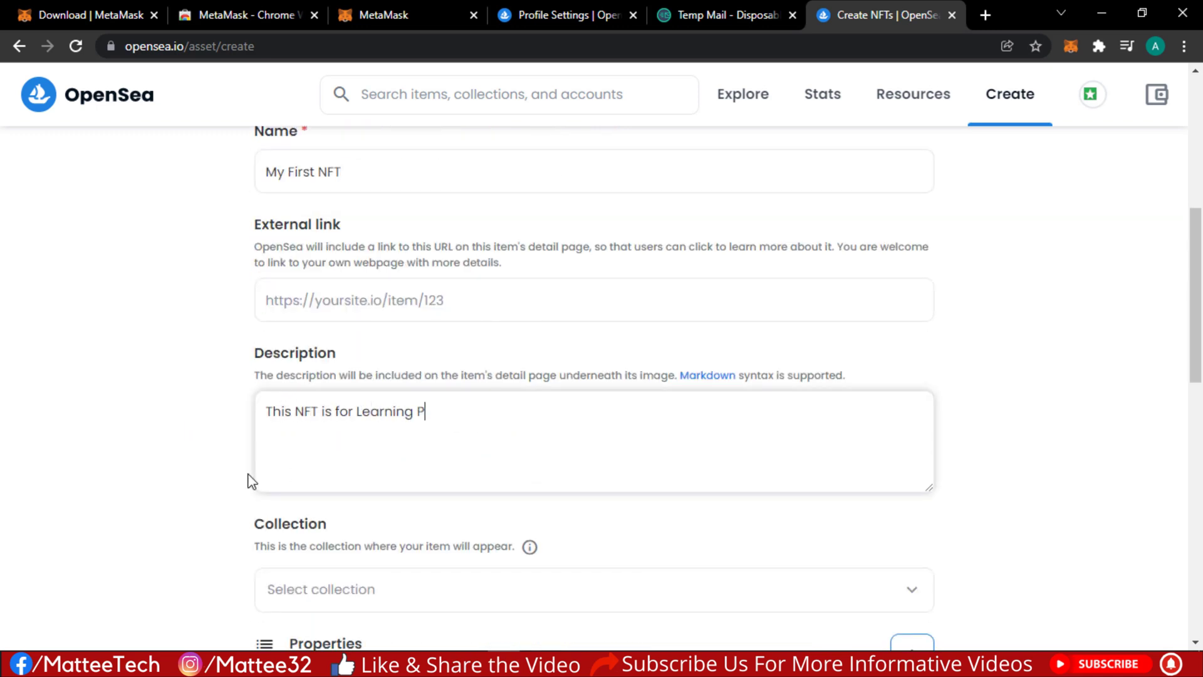
pyautogui.write('urposes Only')
pyautogui.scroll(-5, 247, 480)
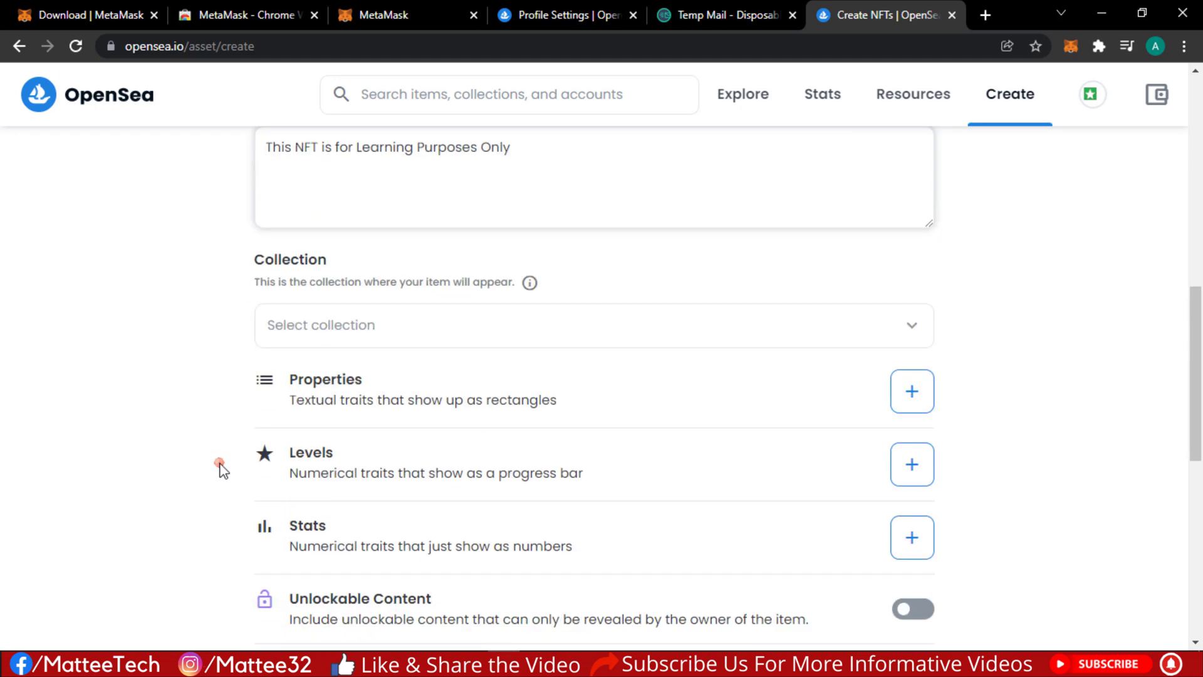
pyautogui.scroll(-4, 225, 465)
pyautogui.scroll(-1, 188, 456)
pyautogui.scroll(-1, 270, 377)
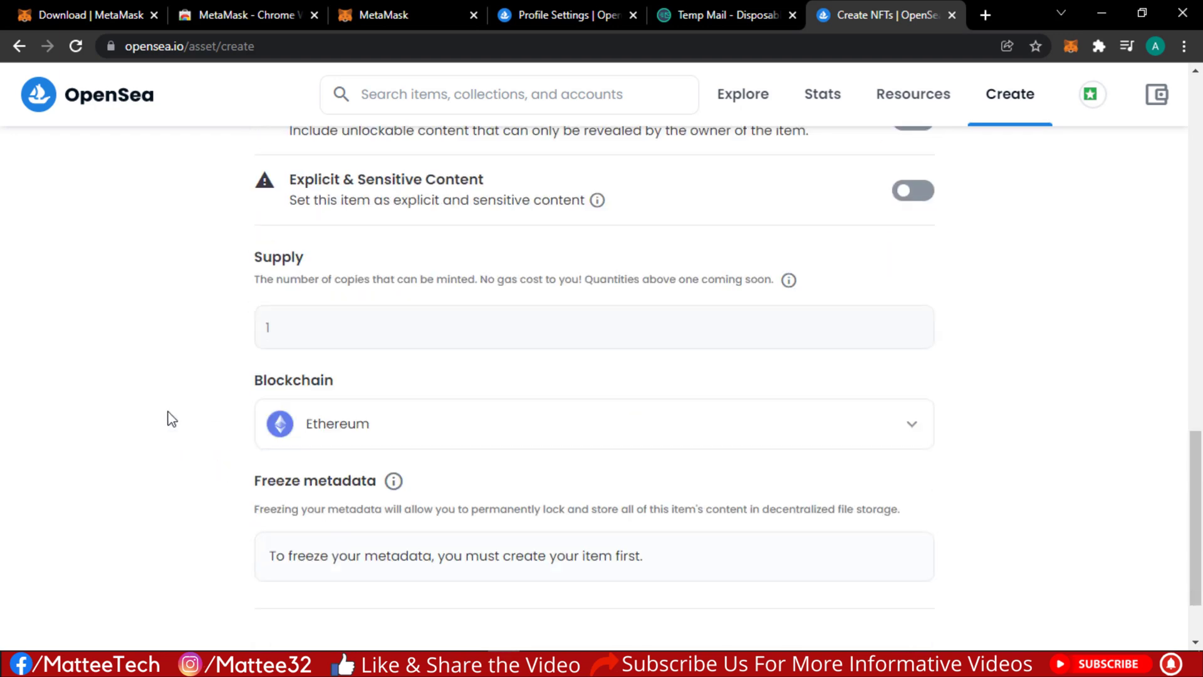
# Choose Polygon as the blockchain and create My First NFT
pyautogui.click(327, 388)
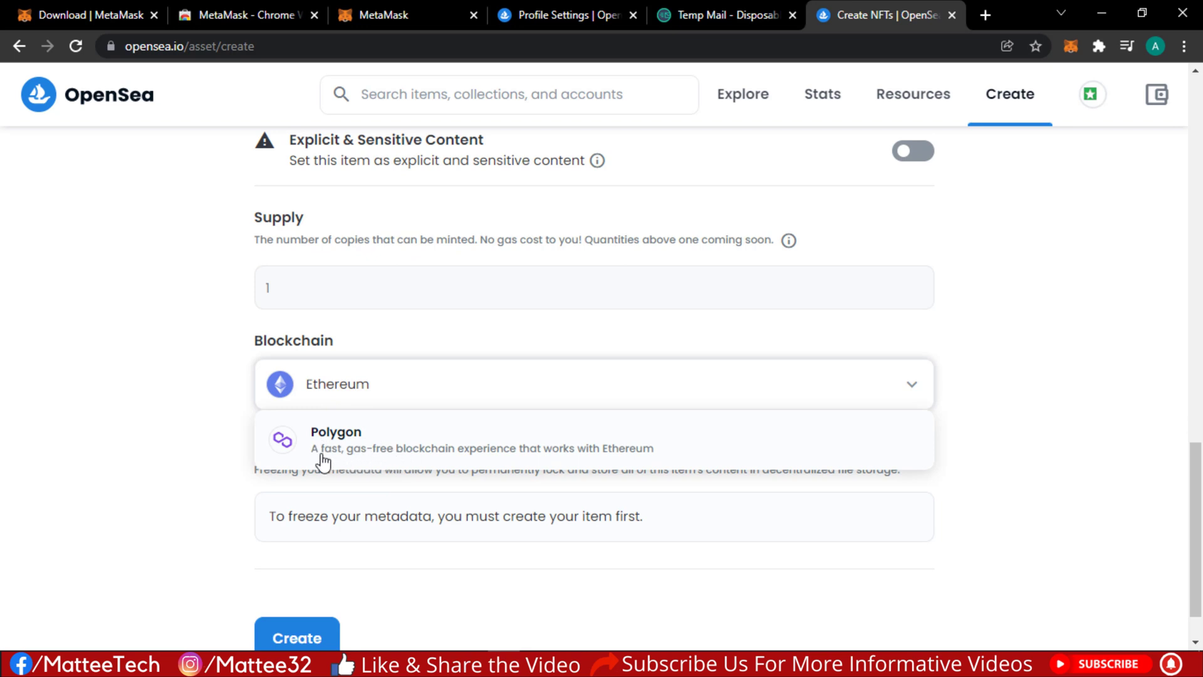
pyautogui.click(472, 450)
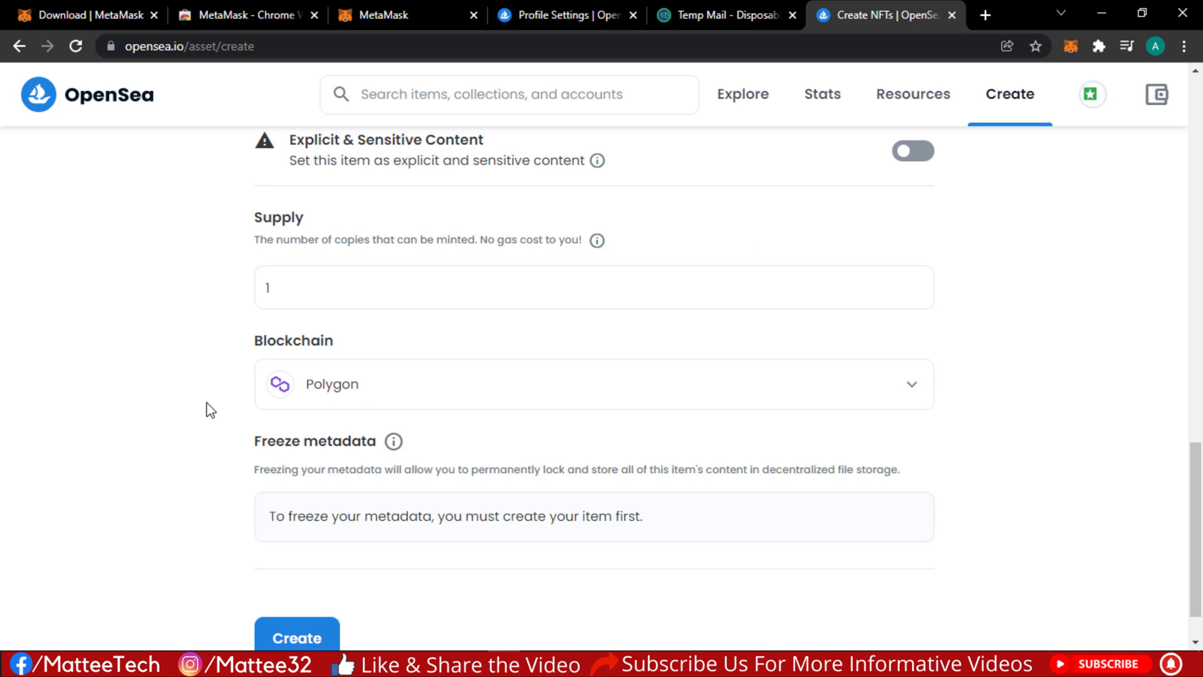
pyautogui.scroll(-1, 210, 409)
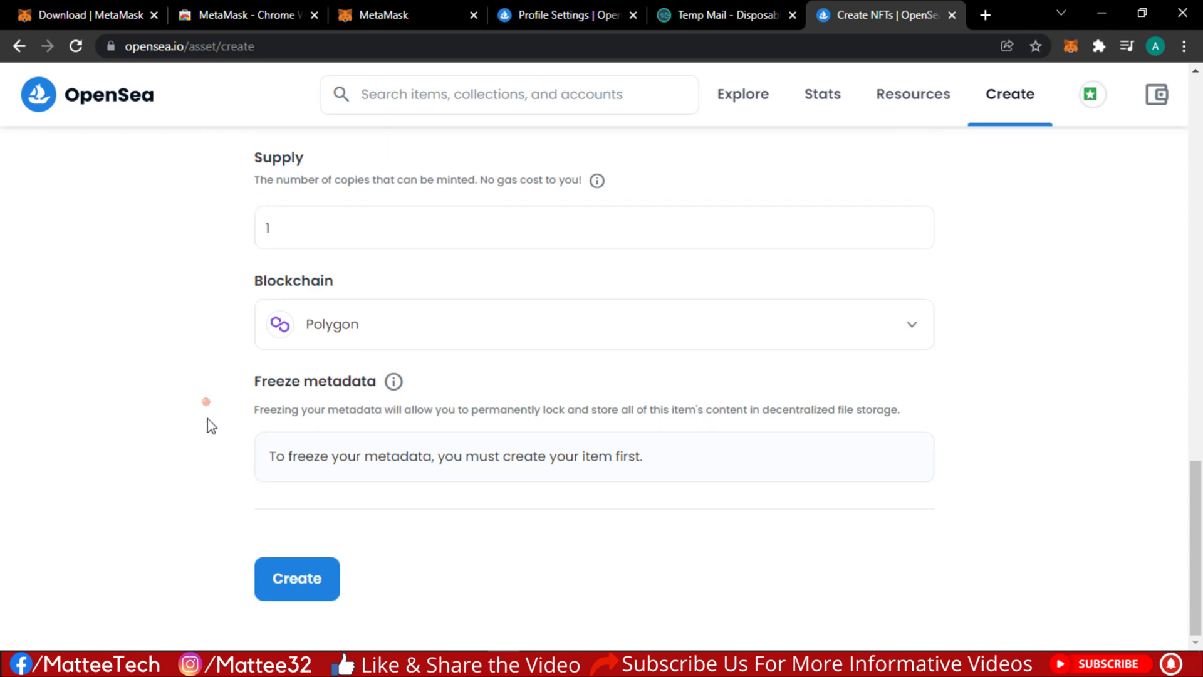
pyautogui.click(310, 631)
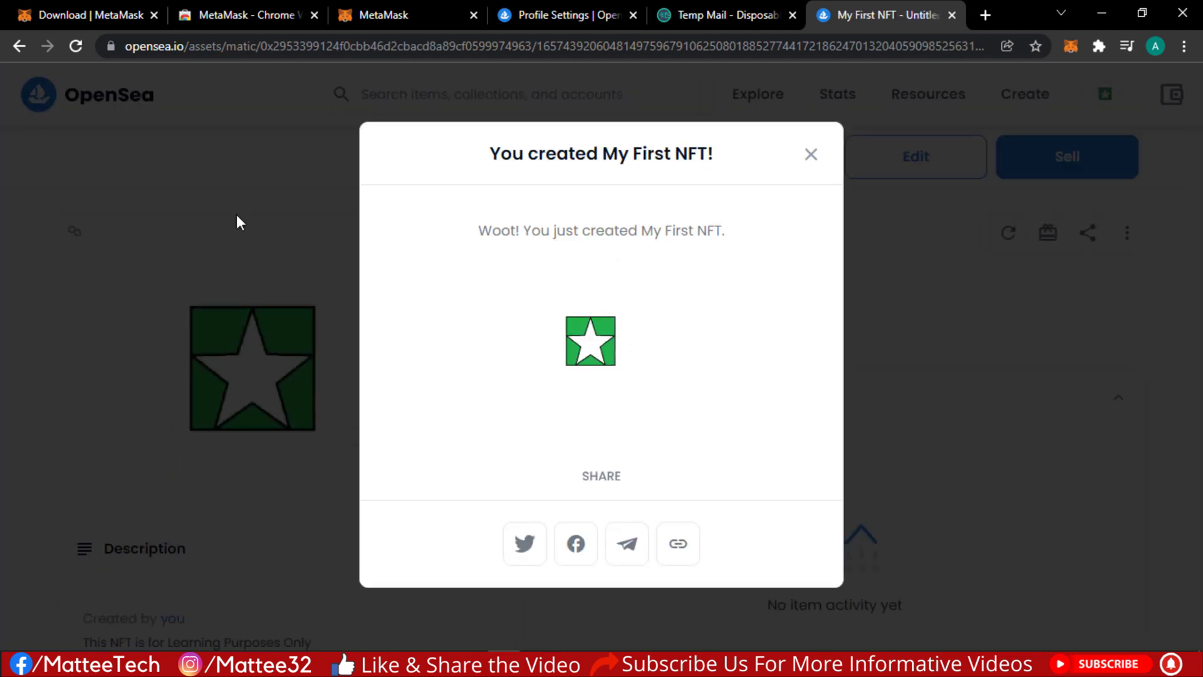
pyautogui.moveTo(496, 234); pyautogui.dragTo(711, 232)
# Dismiss the 'You created My First NFT!' confirmation to show the item page
pyautogui.click(811, 155)
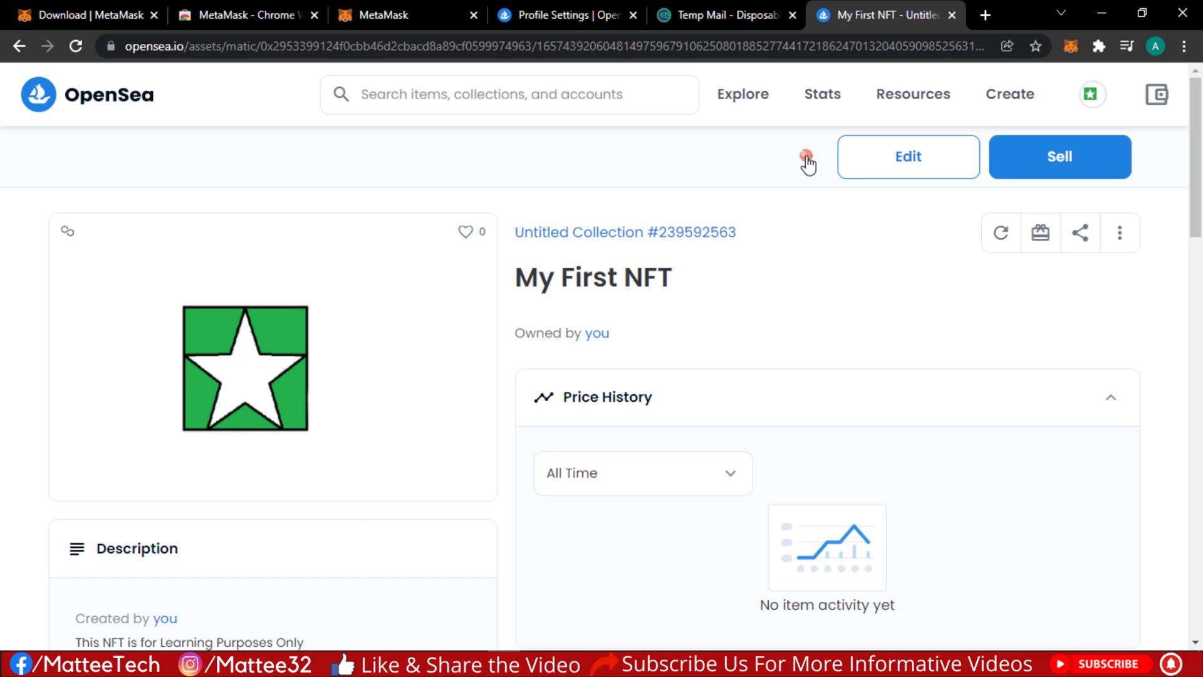
pyautogui.scroll(-3, 509, 339)
pyautogui.scroll(-3, 510, 338)
pyautogui.scroll(-3, 508, 344)
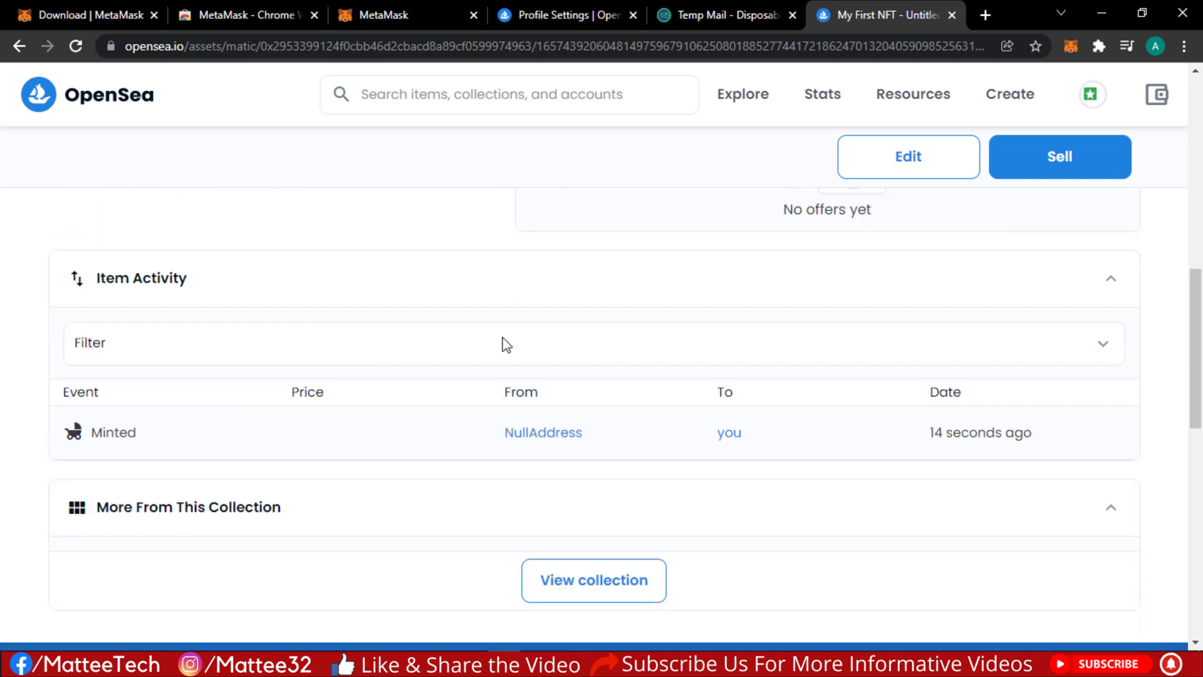
pyautogui.scroll(5, 668, 339)
pyautogui.scroll(5, 667, 338)
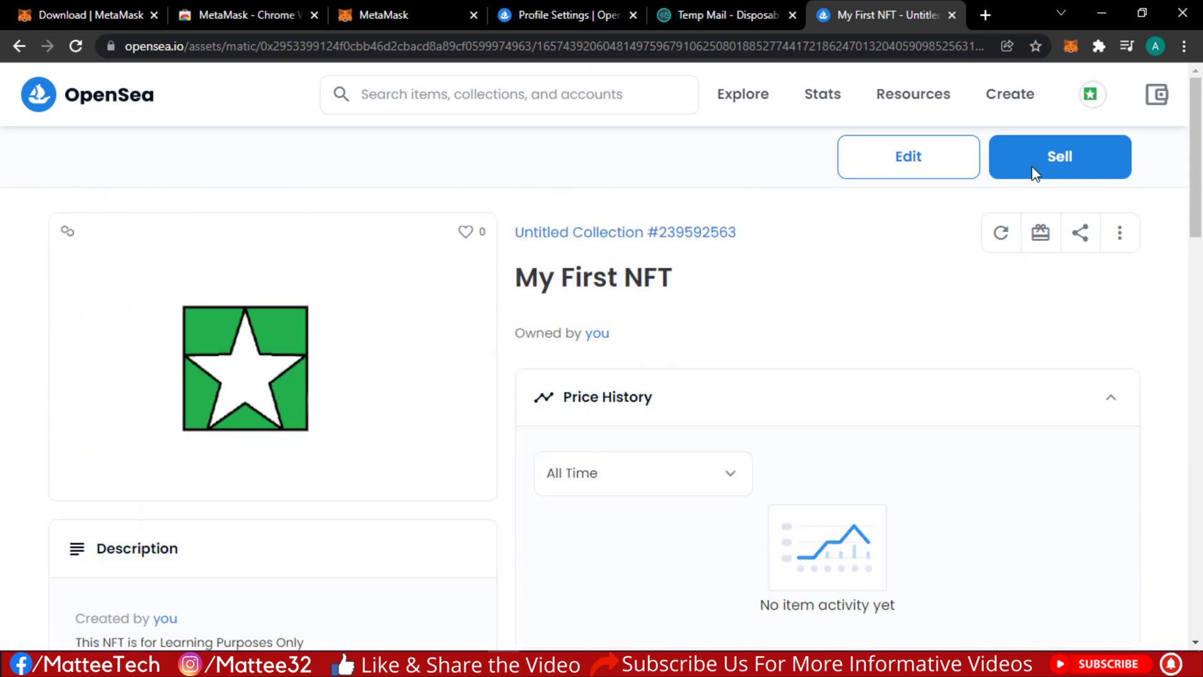
# List the item for sale at 0.01 ETH for 28 days, reviewing the dollar value and 2.5% fee
pyautogui.click(1067, 167)
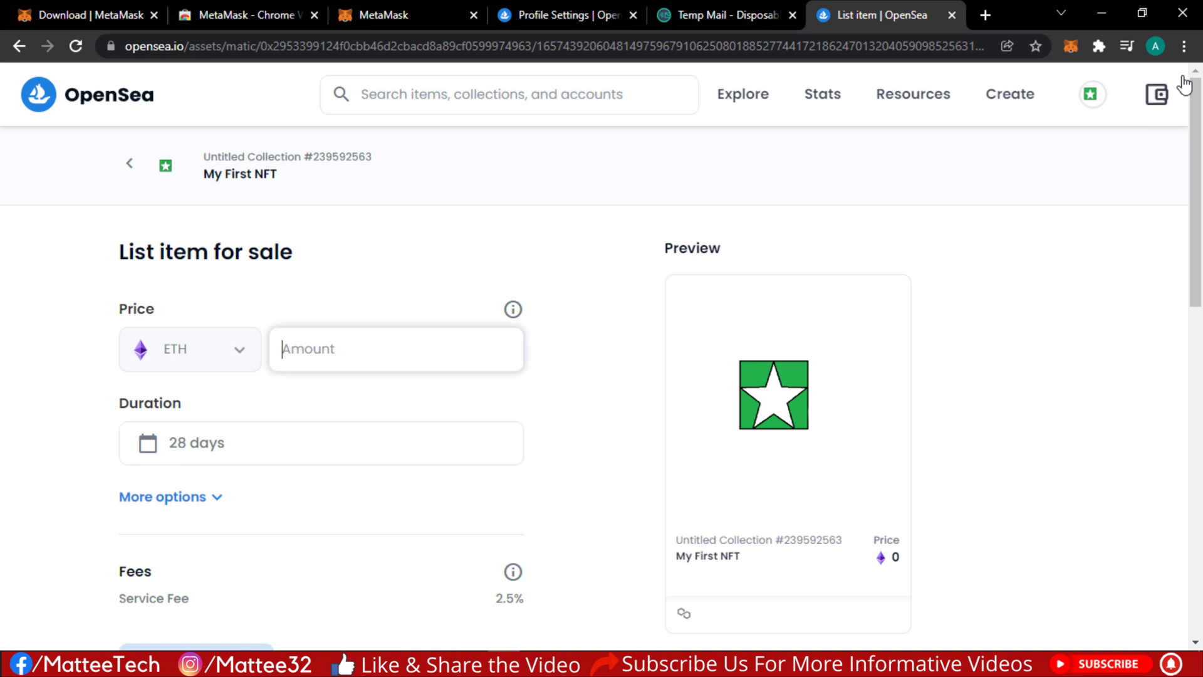
pyautogui.click(306, 352)
pyautogui.write('0.01')
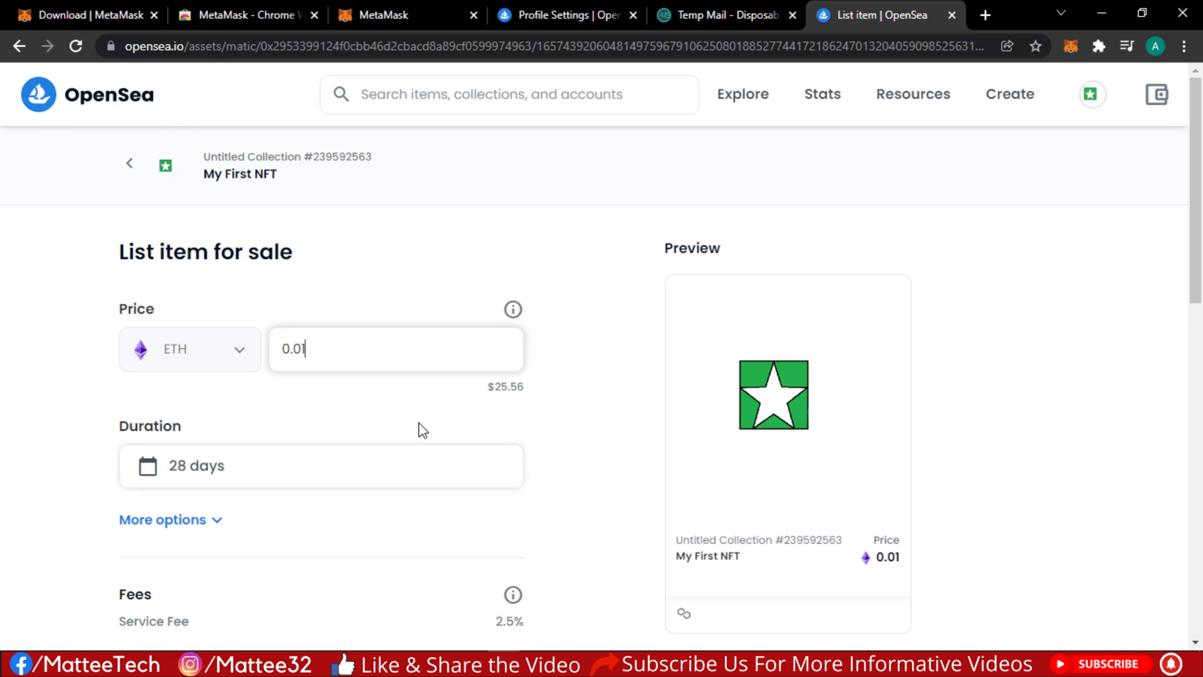
pyautogui.moveTo(444, 391); pyautogui.dragTo(537, 391)
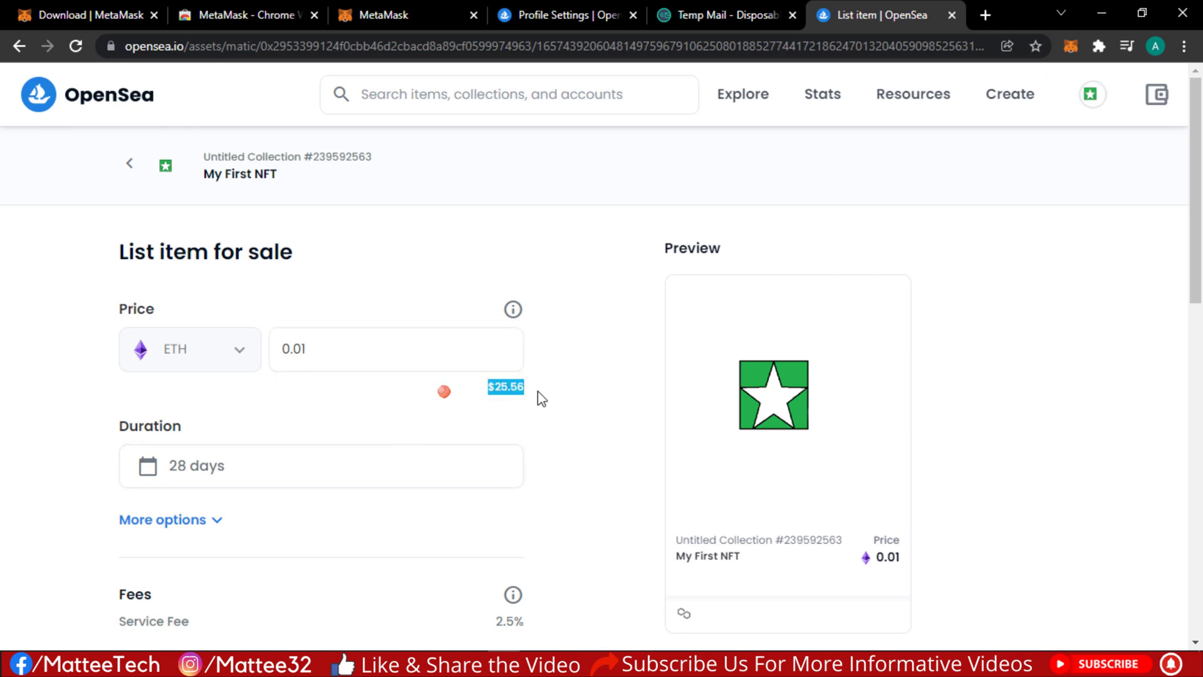
pyautogui.scroll(-1, 554, 447)
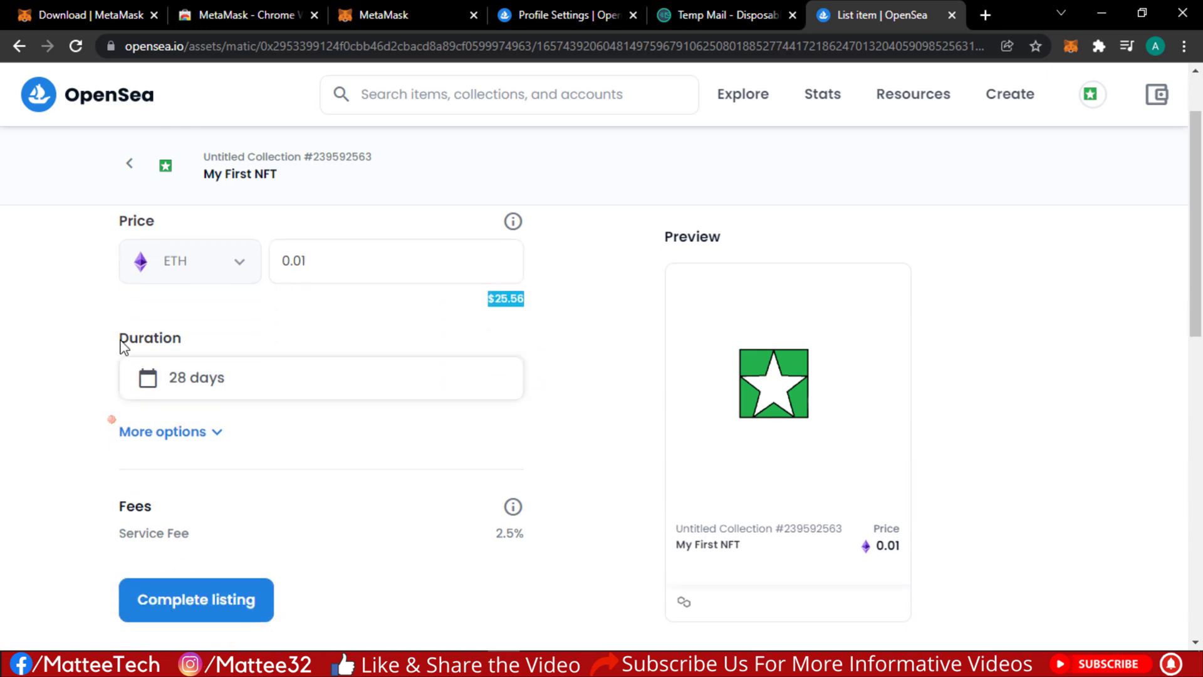
pyautogui.doubleClick(151, 338)
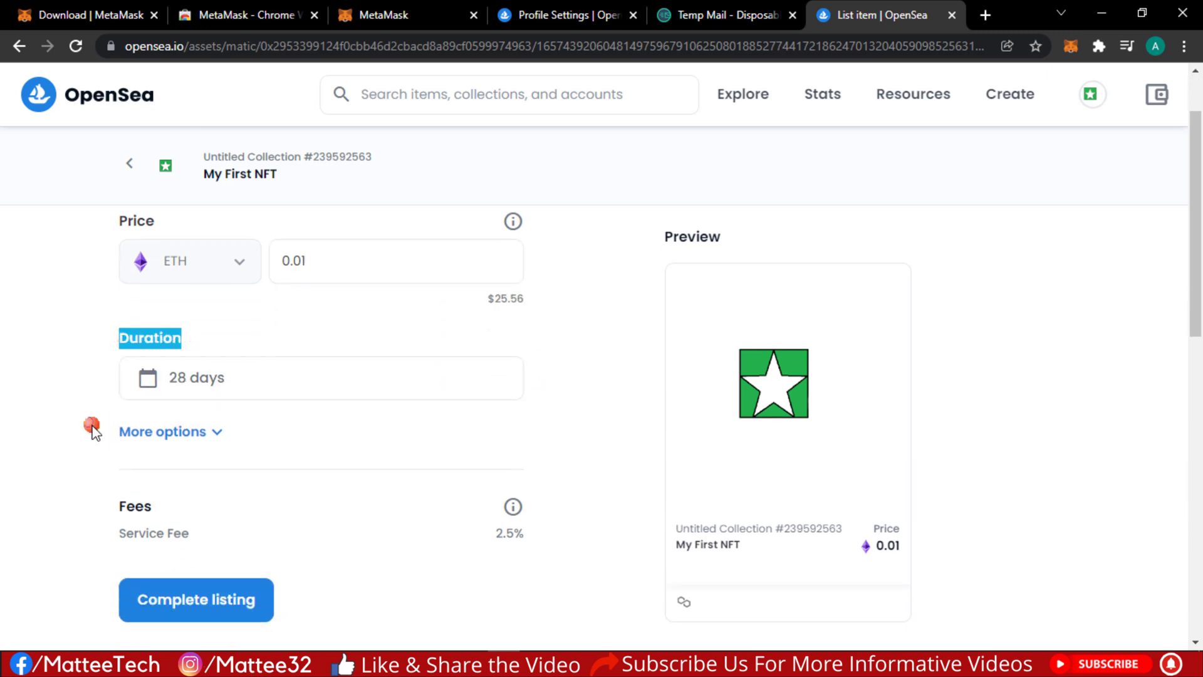
pyautogui.scroll(-1, 92, 424)
pyautogui.moveTo(119, 445); pyautogui.dragTo(540, 447)
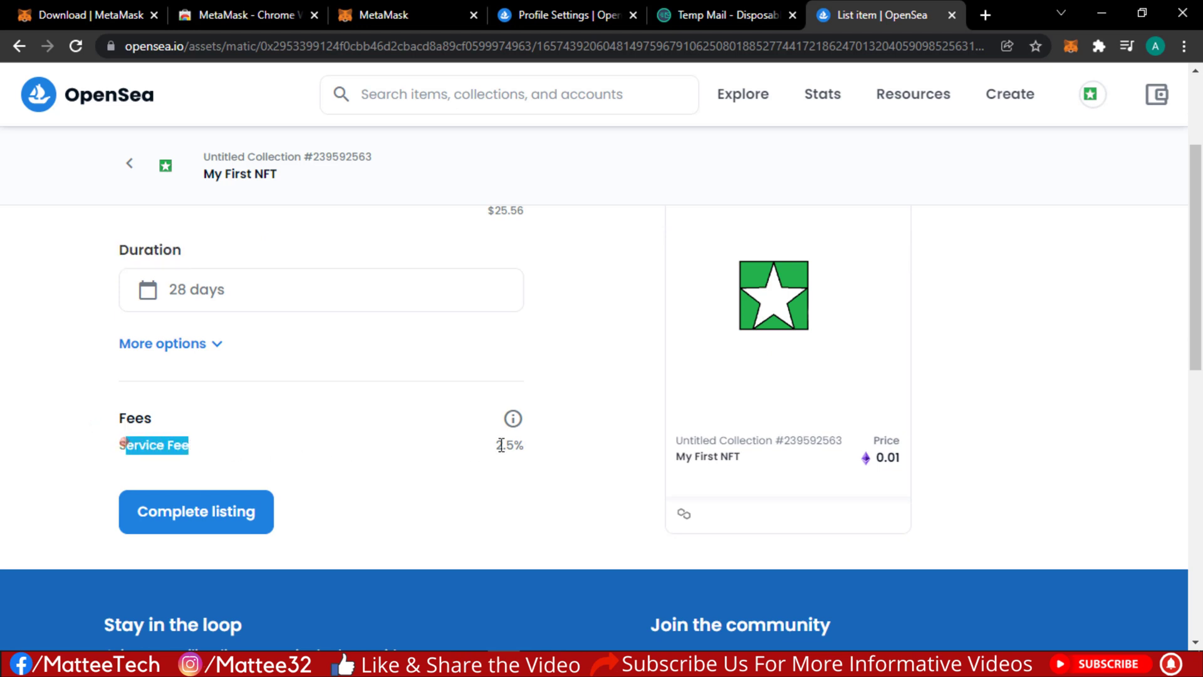
pyautogui.click(548, 507)
pyautogui.moveTo(513, 419)
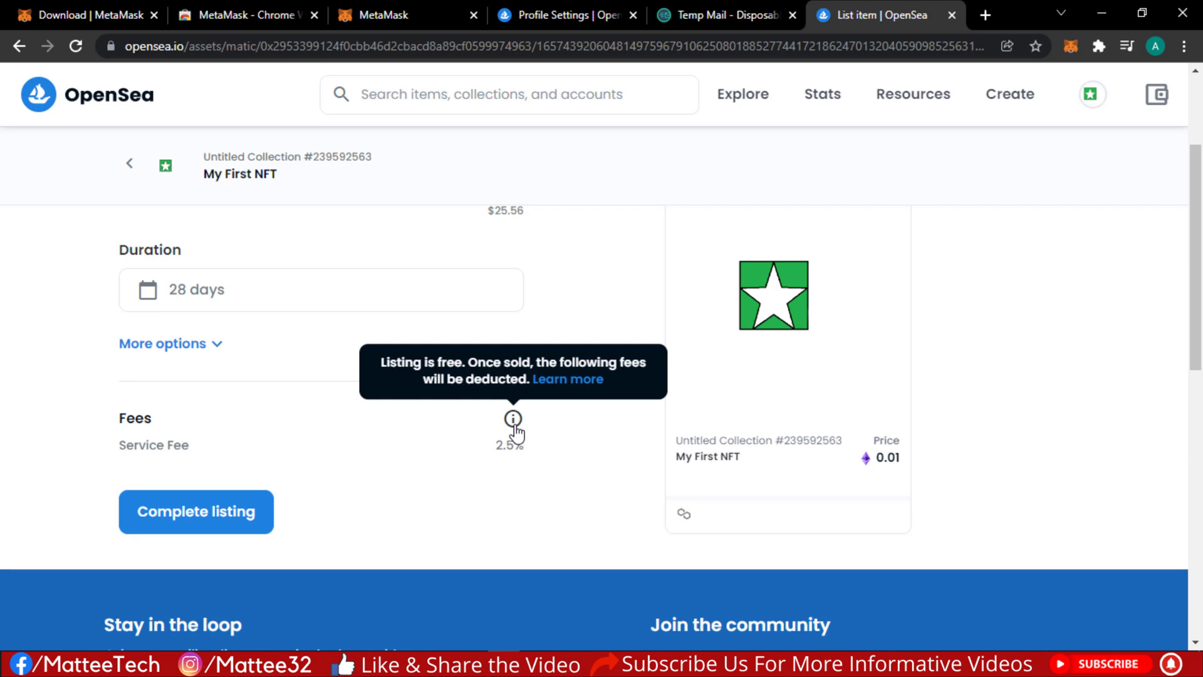
# Complete the listing's currency unlock step, approving it in MetaMask
pyautogui.click(178, 522)
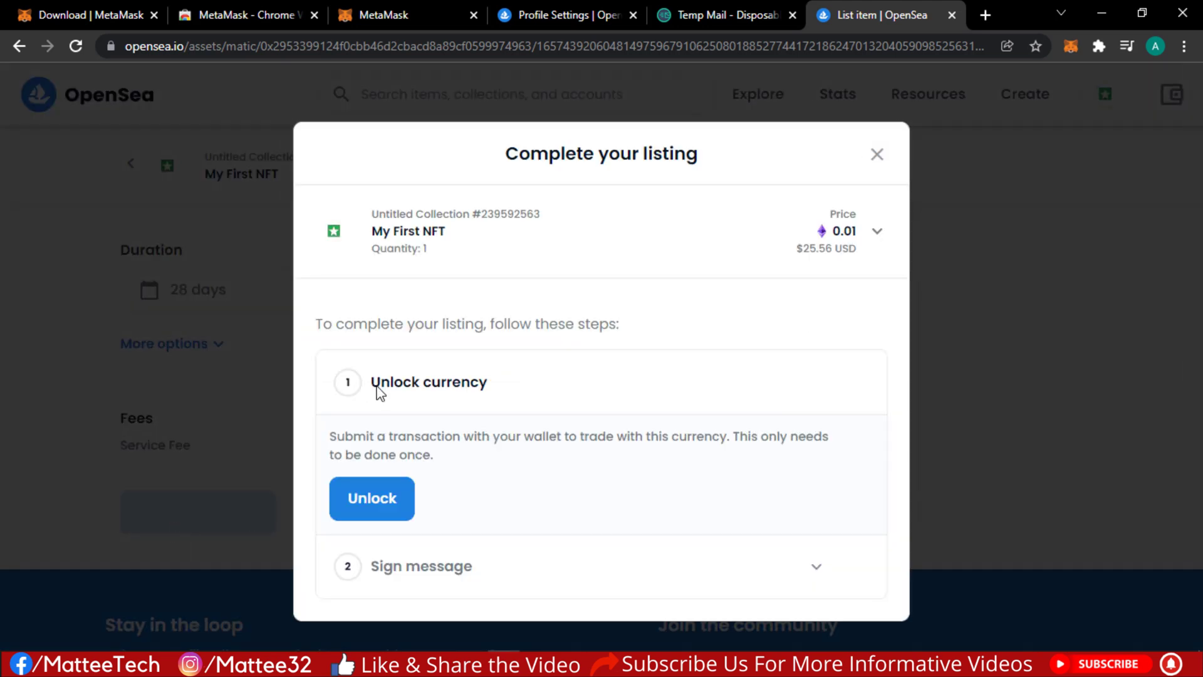
pyautogui.click(373, 498)
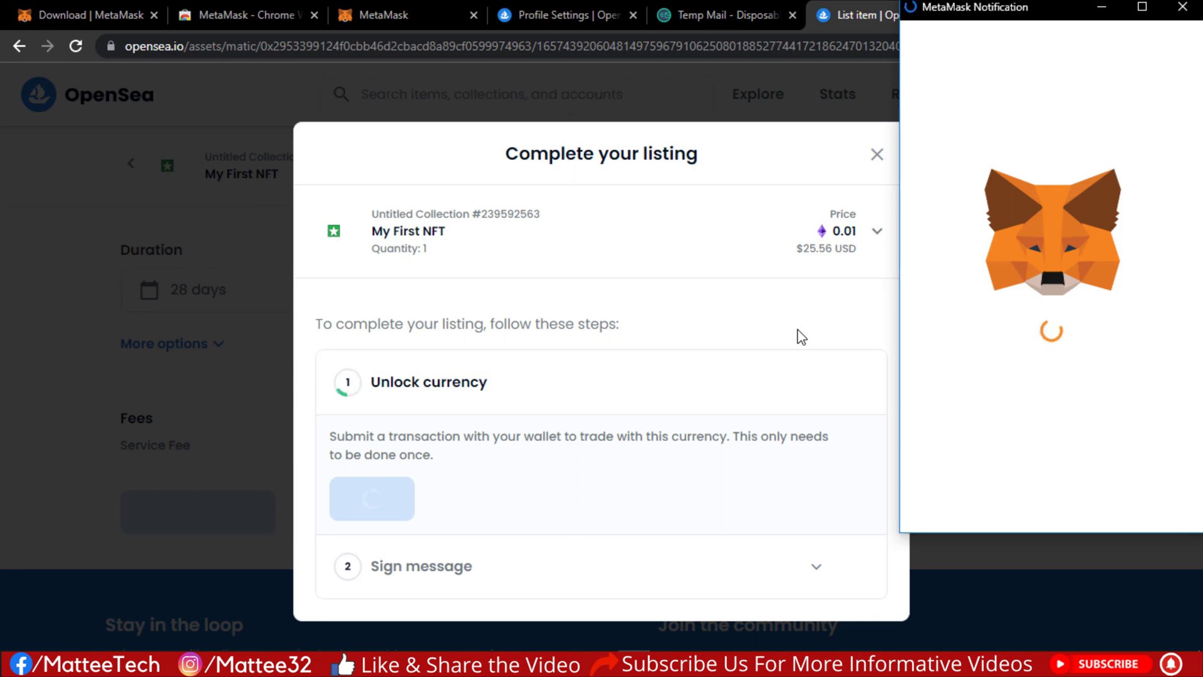
pyautogui.scroll(-2, 1034, 282)
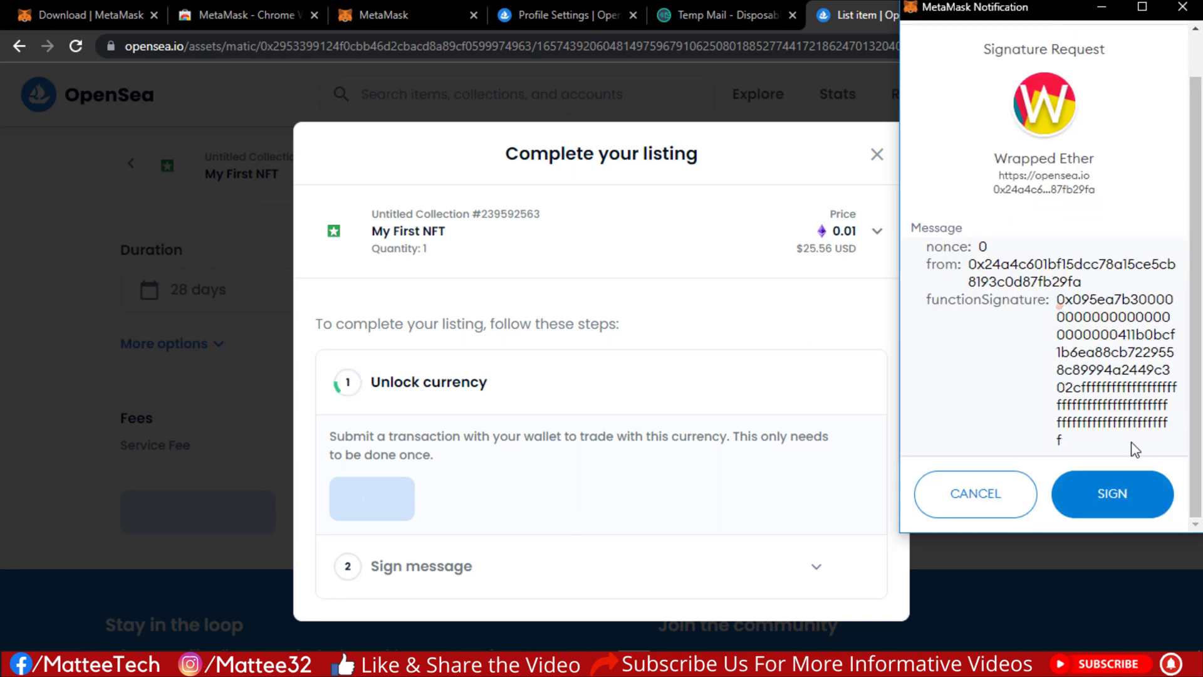
pyautogui.click(1113, 493)
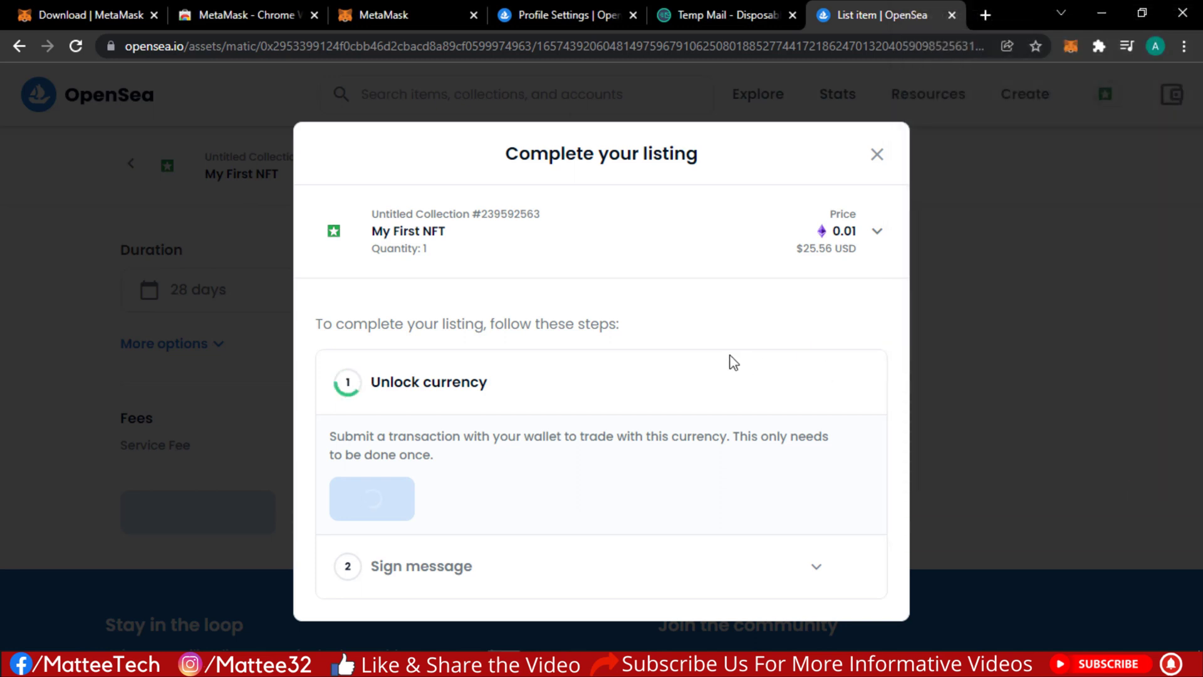
pyautogui.moveTo(662, 620); pyautogui.dragTo(789, 620)
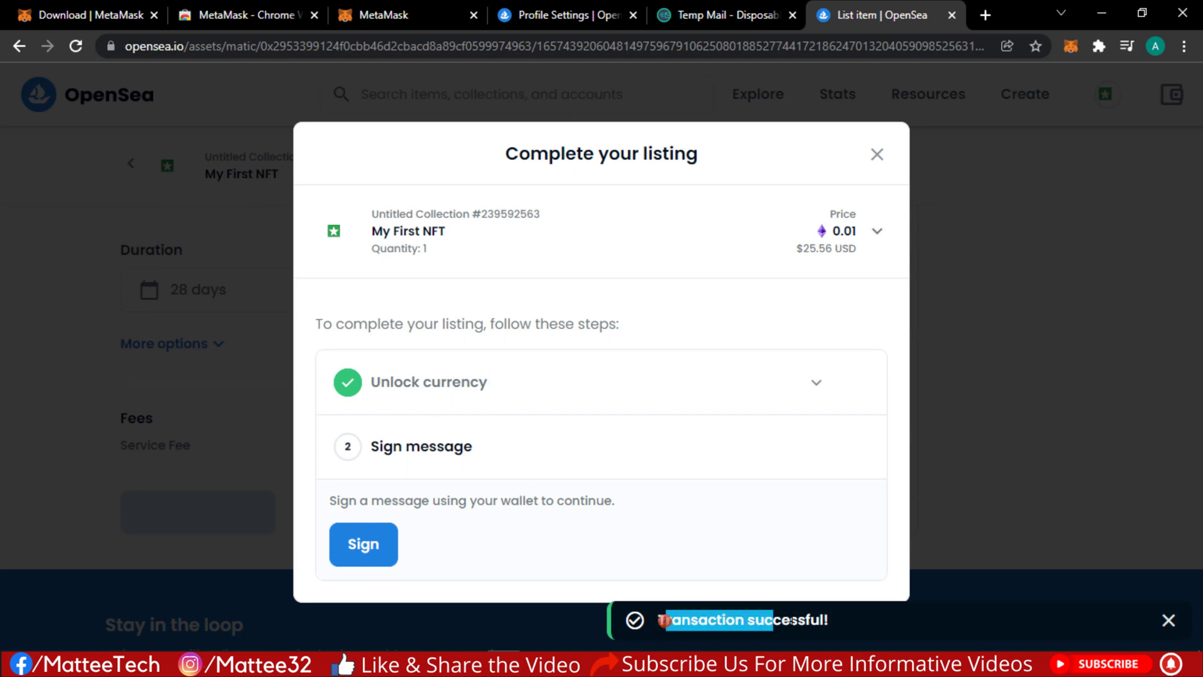
# Sign the listing message in MetaMask so My First NFT becomes listed
pyautogui.click(366, 543)
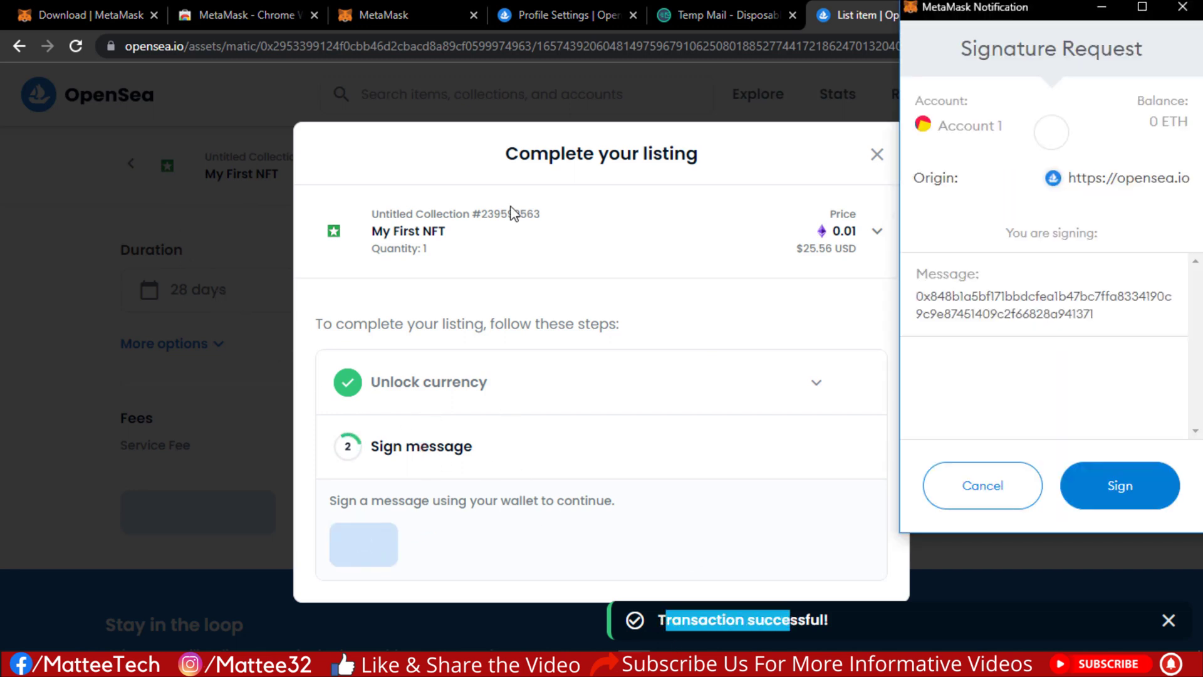
pyautogui.click(1129, 489)
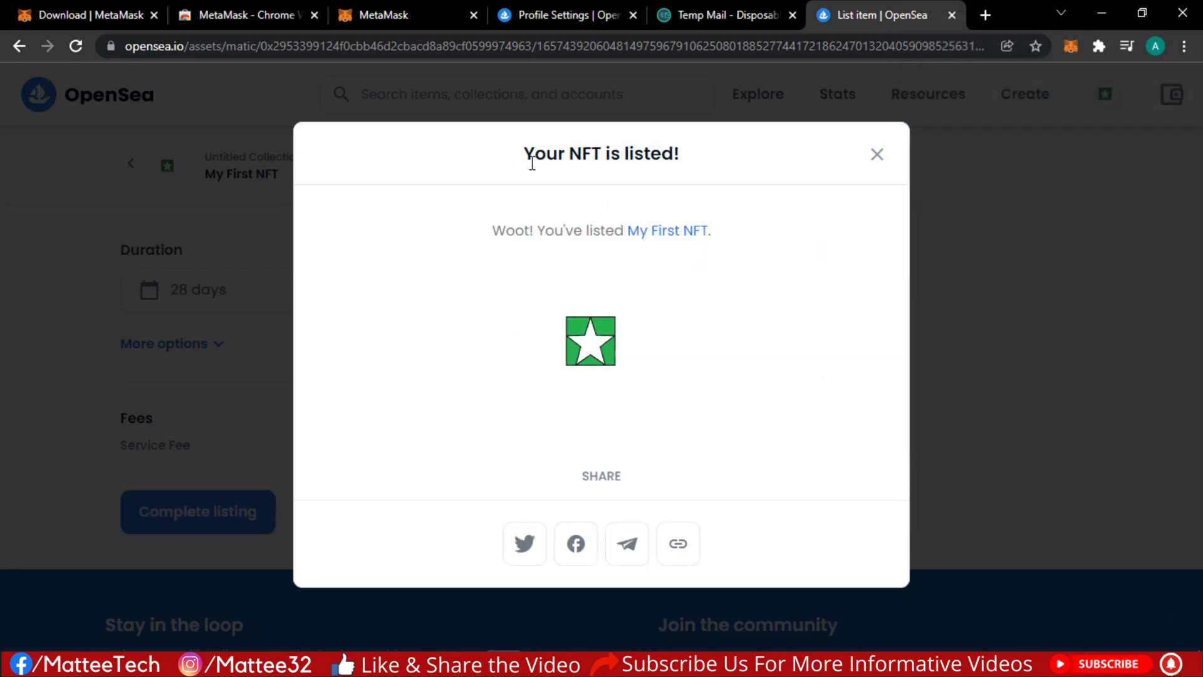
# Close the 'Your NFT is listed!' dialog to reveal the item page with its 0.01 price
pyautogui.moveTo(531, 160); pyautogui.dragTo(707, 169)
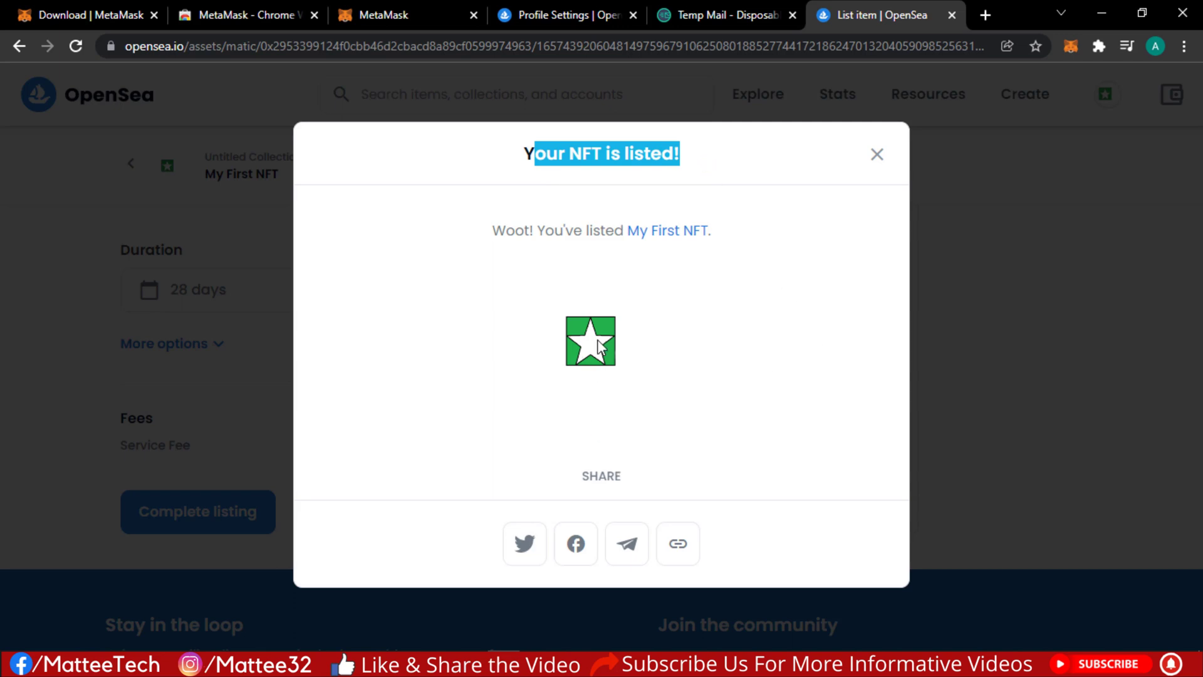
pyautogui.click(878, 155)
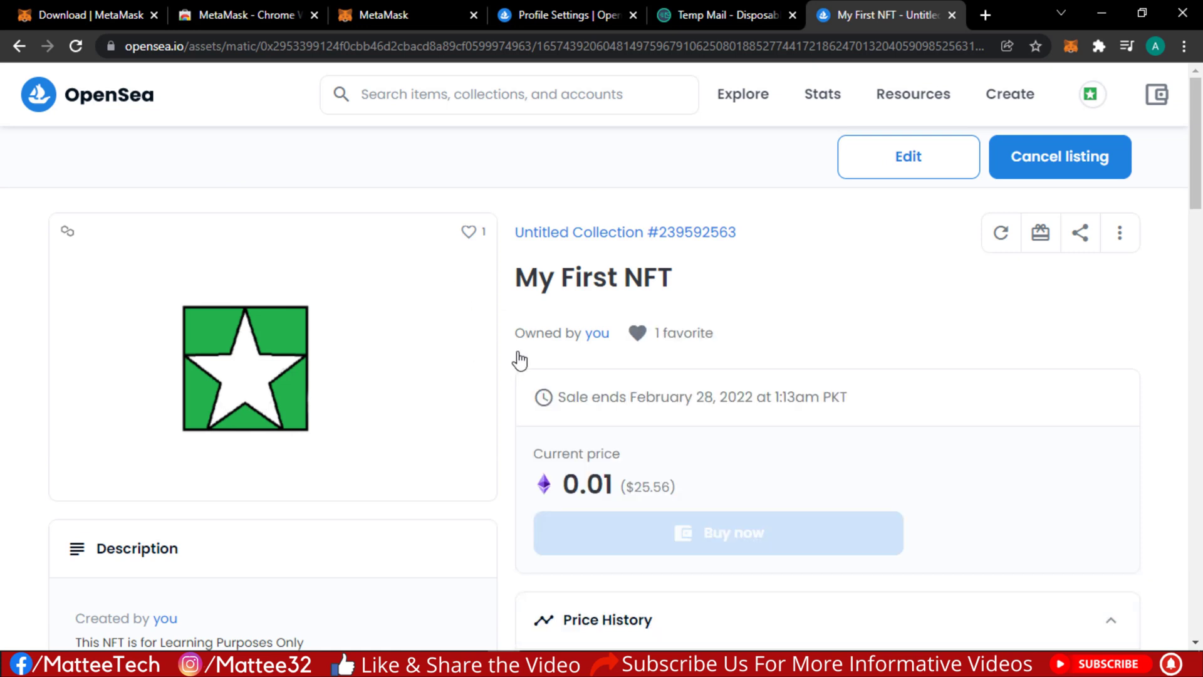
pyautogui.moveTo(514, 277); pyautogui.dragTo(647, 279)
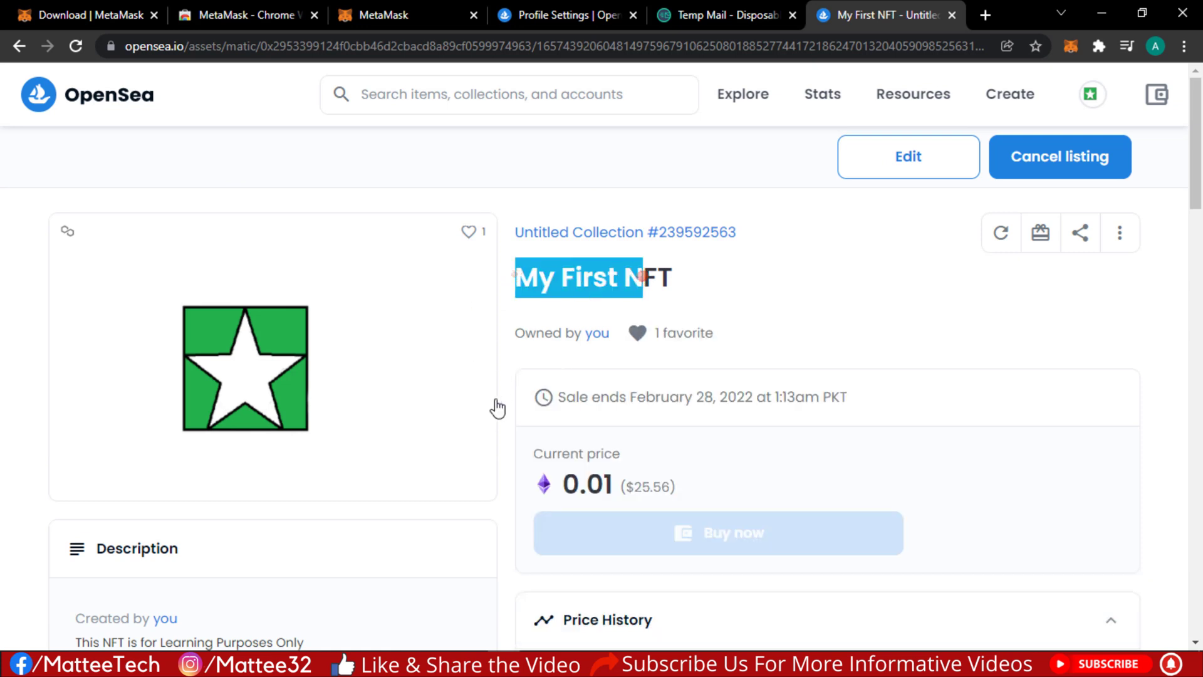
pyautogui.scroll(-2, 496, 409)
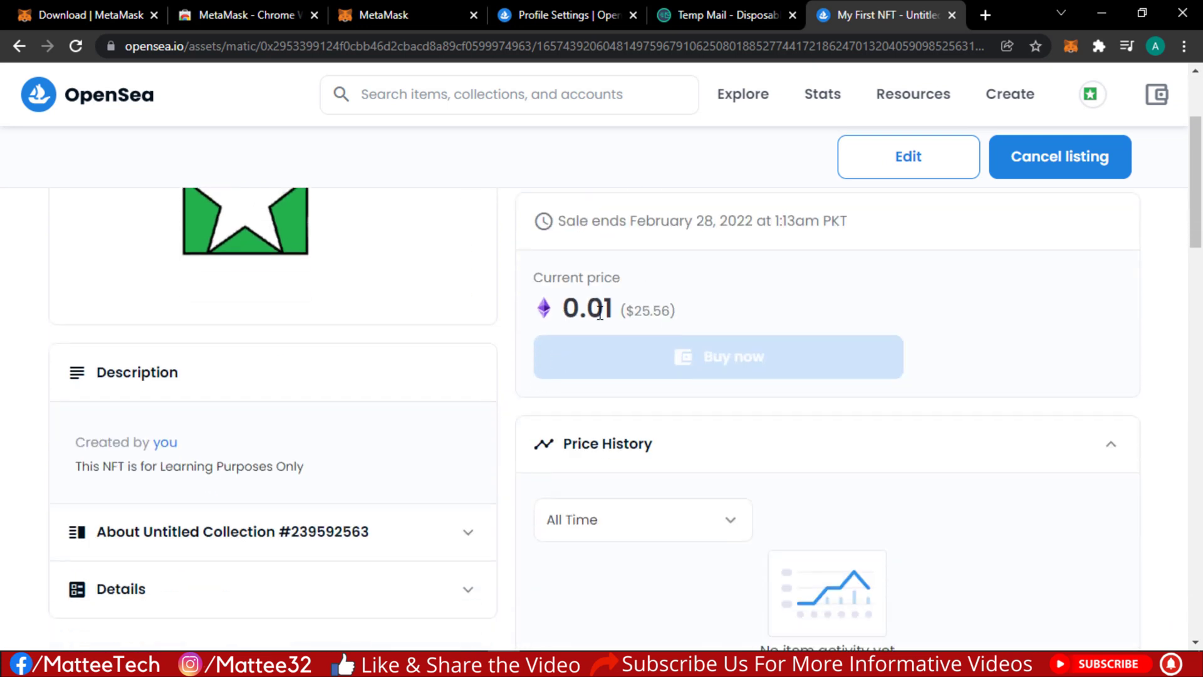
pyautogui.scroll(-2, 600, 313)
pyautogui.scroll(-3, 593, 379)
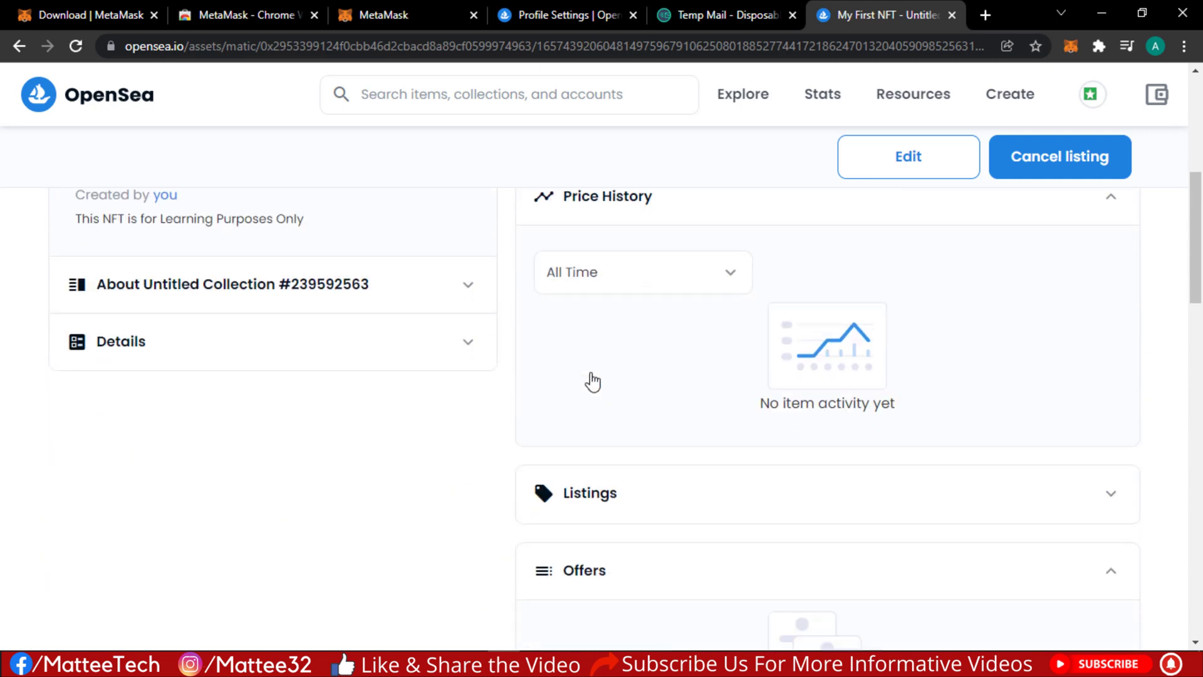
pyautogui.scroll(-2, 592, 379)
pyautogui.scroll(-3, 592, 380)
pyautogui.scroll(-2, 592, 379)
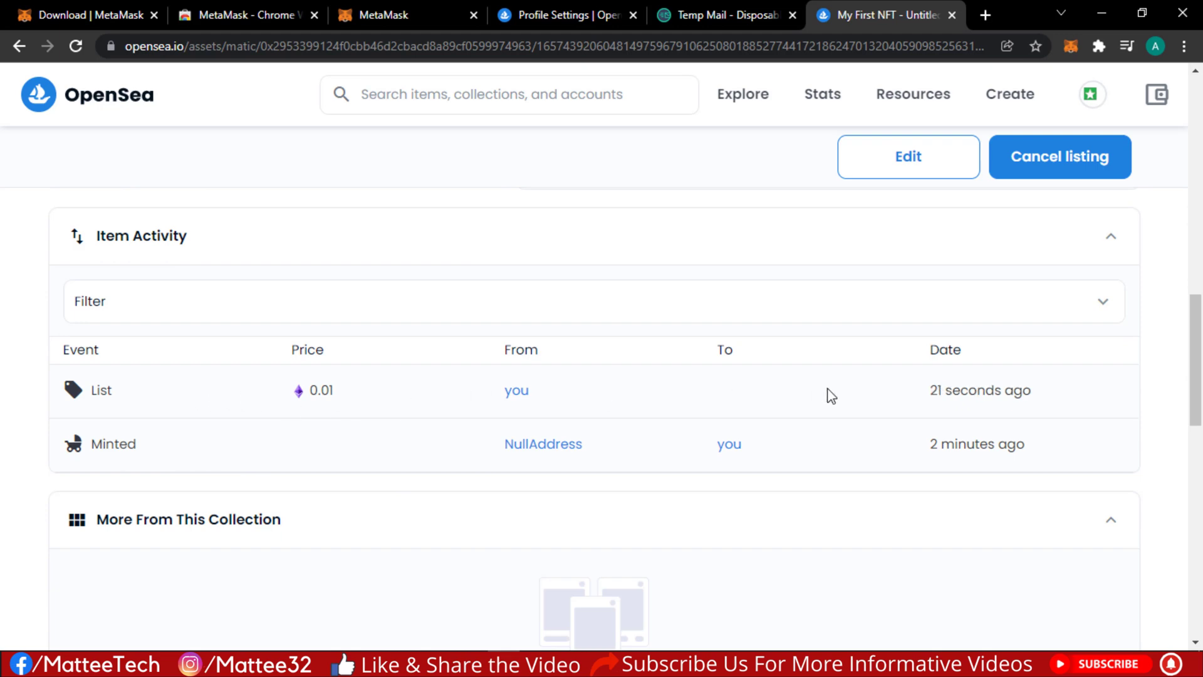
pyautogui.scroll(3, 827, 389)
pyautogui.scroll(3, 827, 389)
pyautogui.scroll(3, 826, 389)
pyautogui.scroll(2, 826, 389)
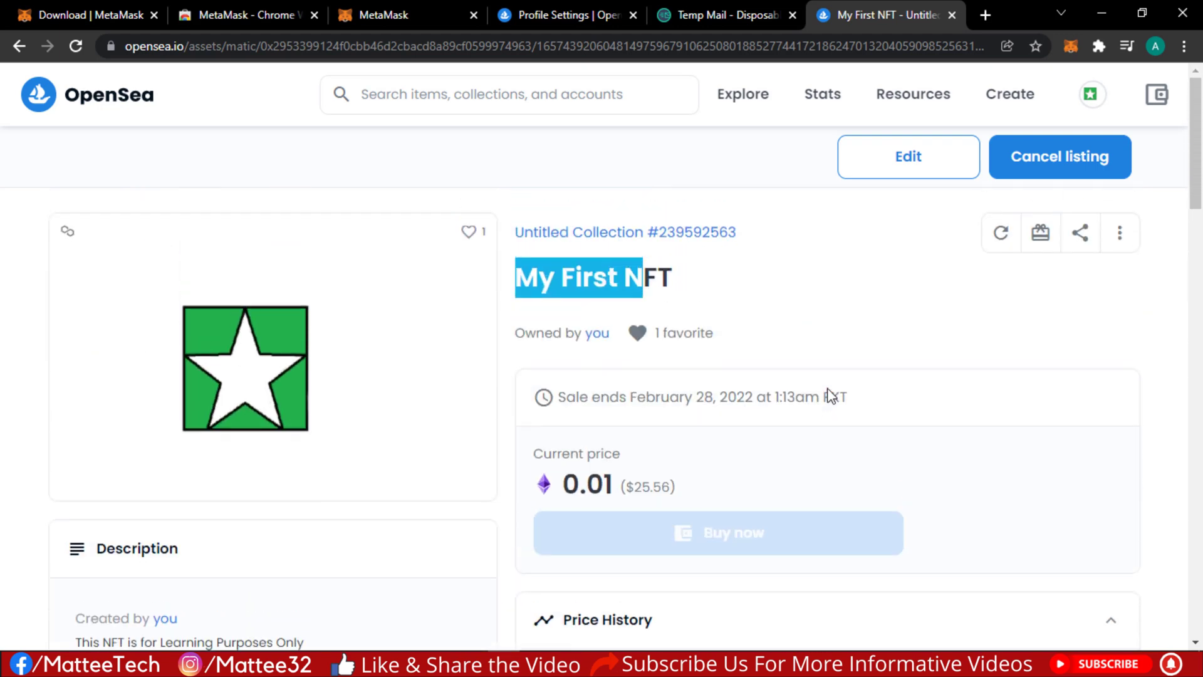
# Open the NFTforMillion profile showing My First NFT collected, briefly checking its options menu
pyautogui.click(1090, 94)
pyautogui.click(989, 154)
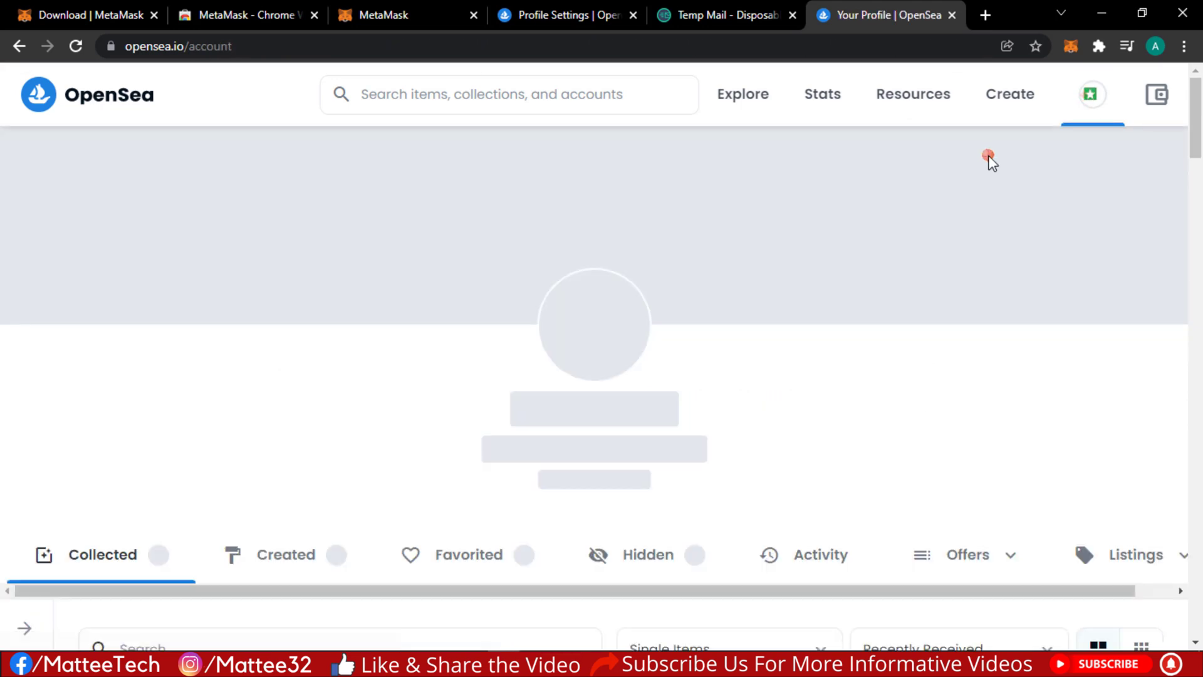
pyautogui.scroll(-3, 552, 377)
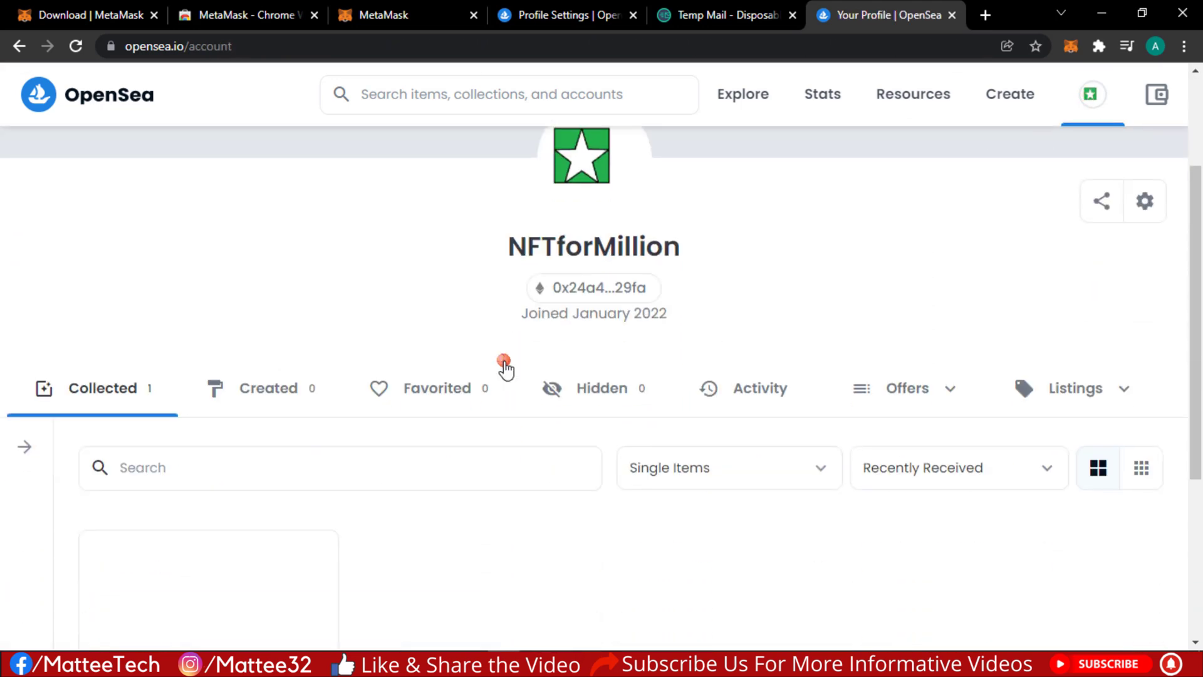
pyautogui.scroll(-2, 507, 376)
pyautogui.scroll(-1, 174, 411)
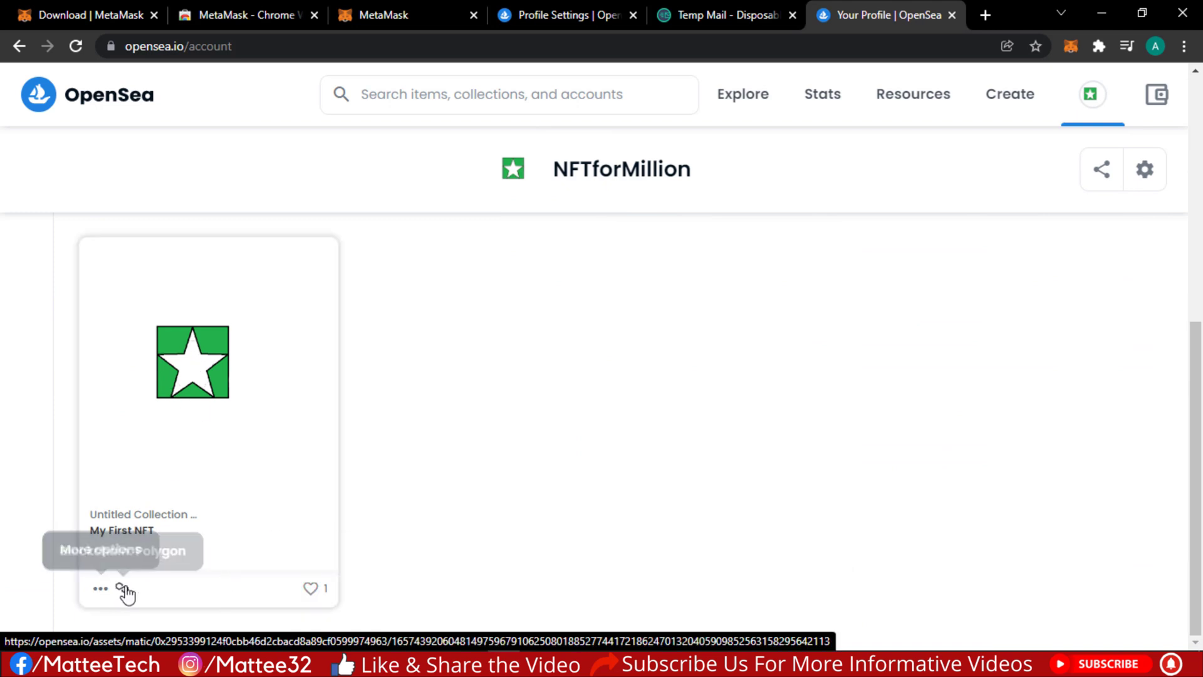
pyautogui.click(102, 590)
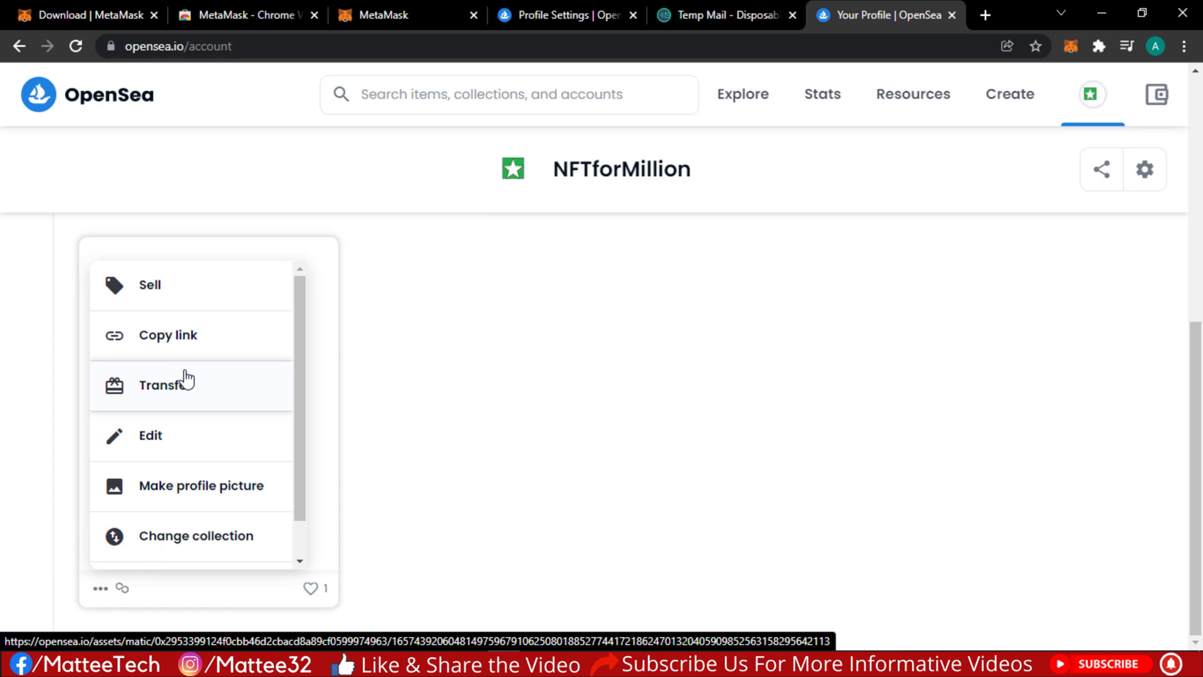
pyautogui.click(186, 337)
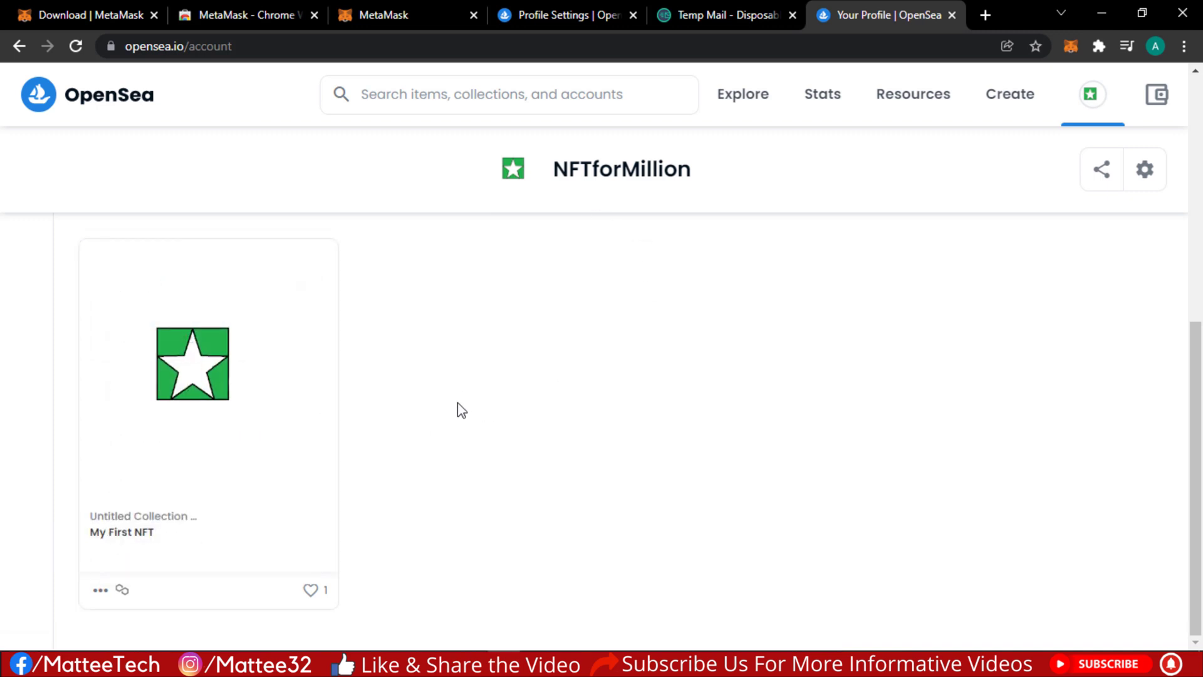